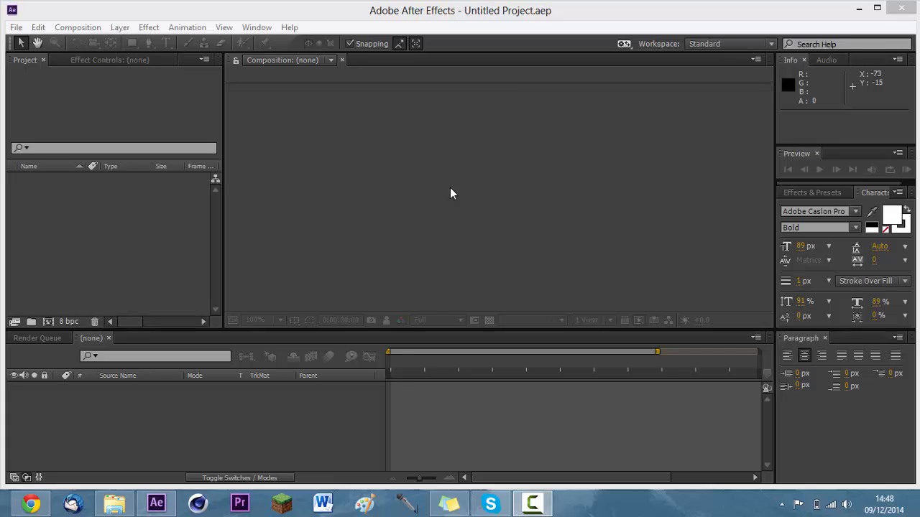
Import SAM_0146.MP4 from the file explorer window into the project and build a new composition from the clip.
click(463, 9)
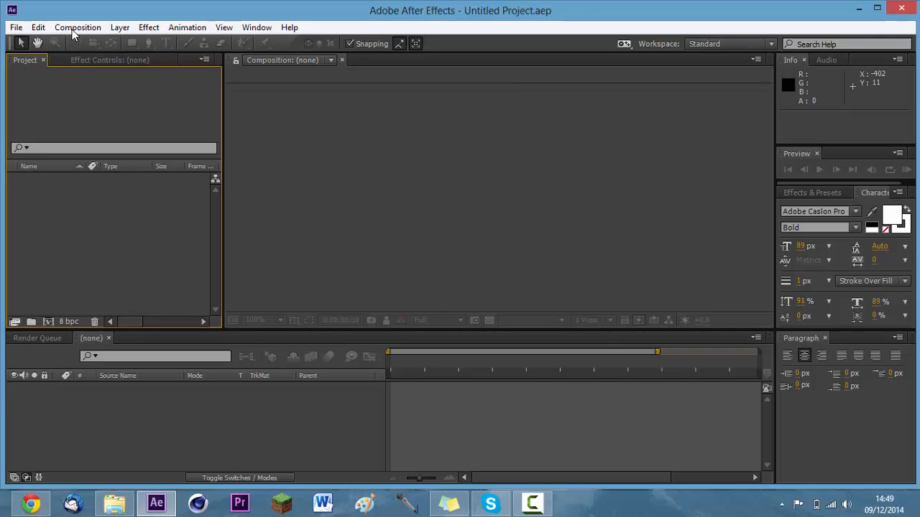
click(114, 503)
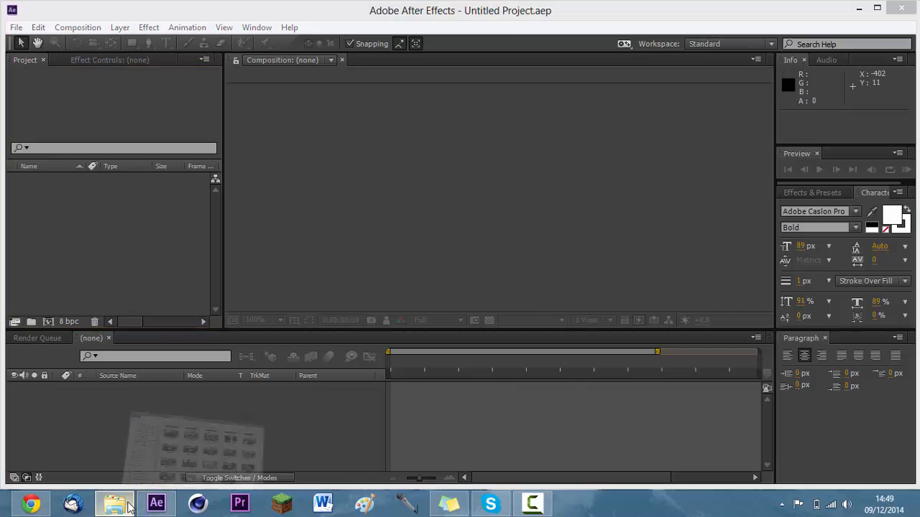
drag(544, 188, 127, 243)
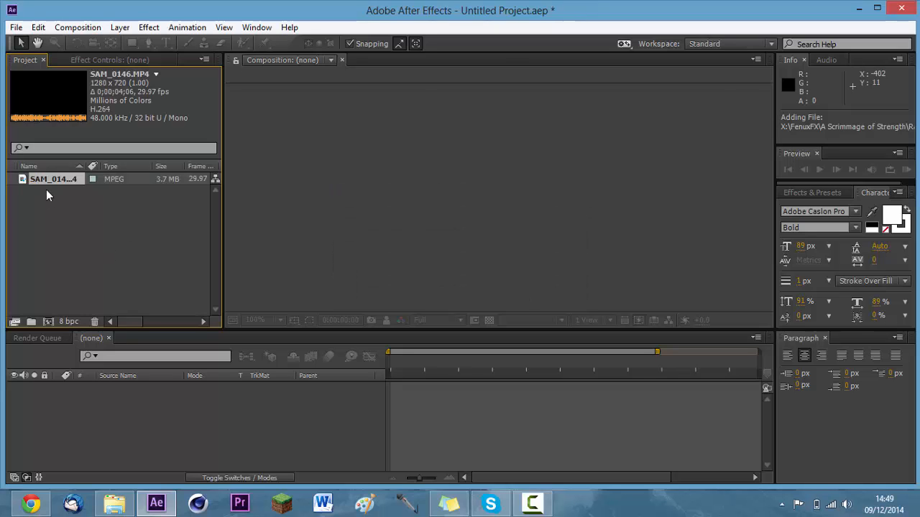
drag(49, 186, 124, 430)
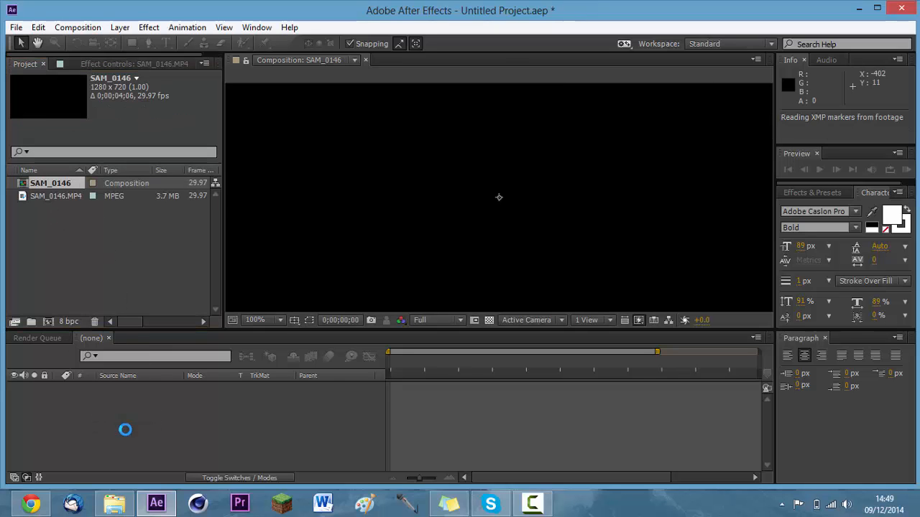
scroll(356, 266, down, 2)
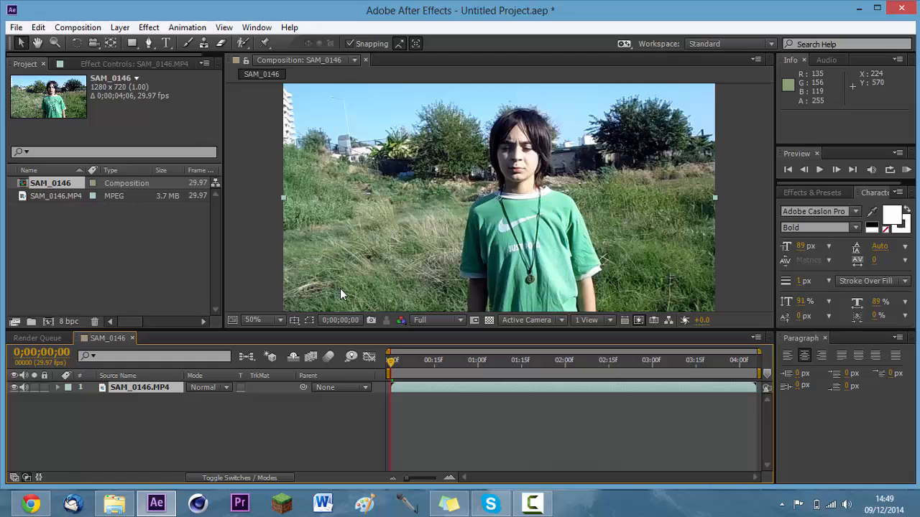
click(264, 320)
click(267, 91)
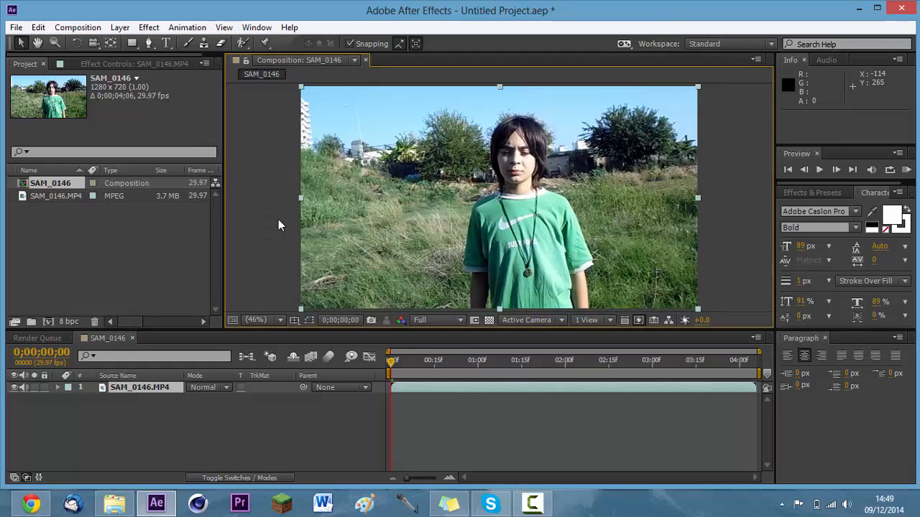
Trim the start of the SAM_0146.MP4 layer to 0;00;02;07 and trim the composition to a work area beginning there.
key(space)
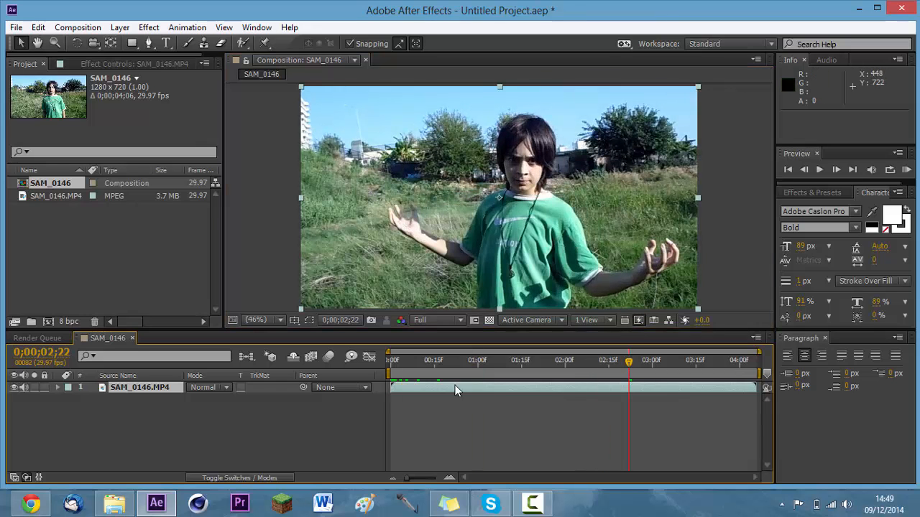
drag(624, 369, 586, 364)
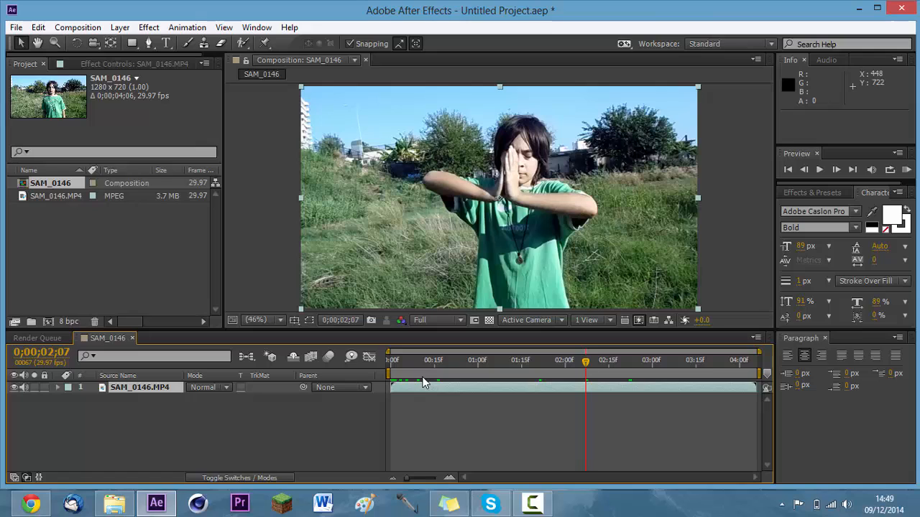
key(alt+bracketleft)
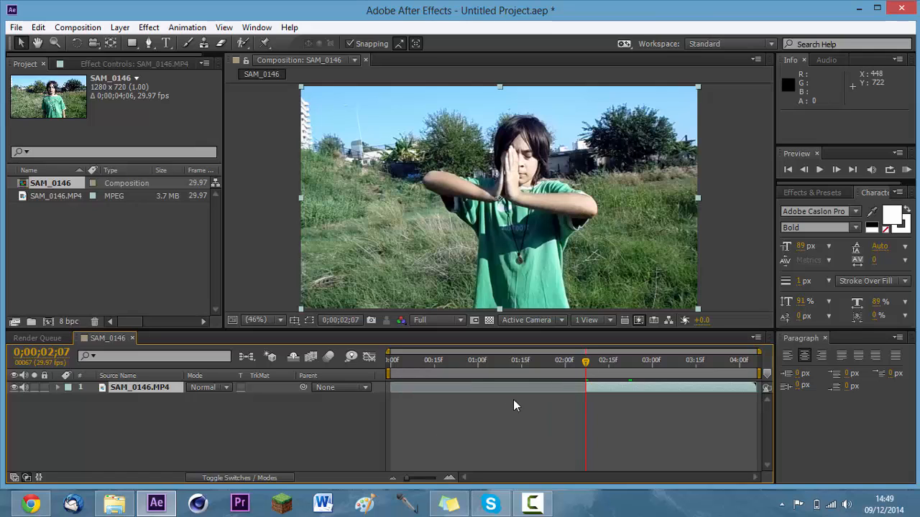
drag(389, 374, 583, 374)
right_click(631, 372)
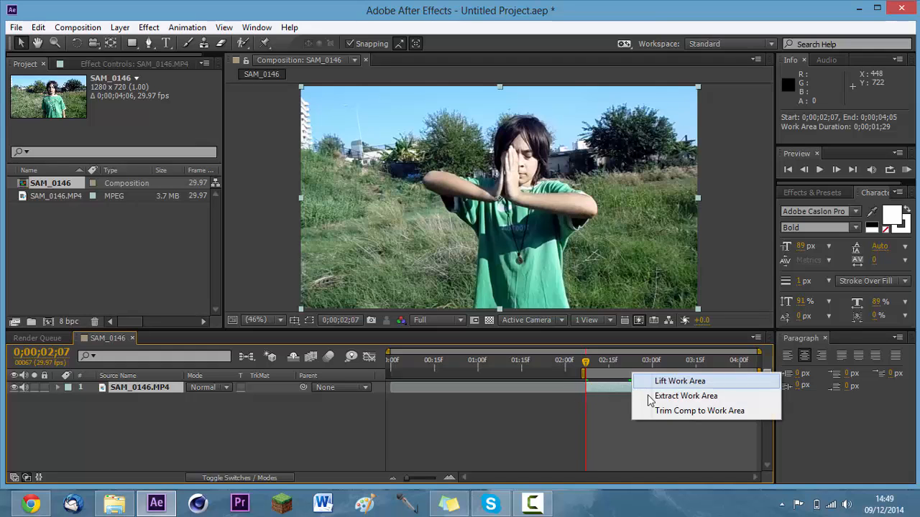
click(669, 410)
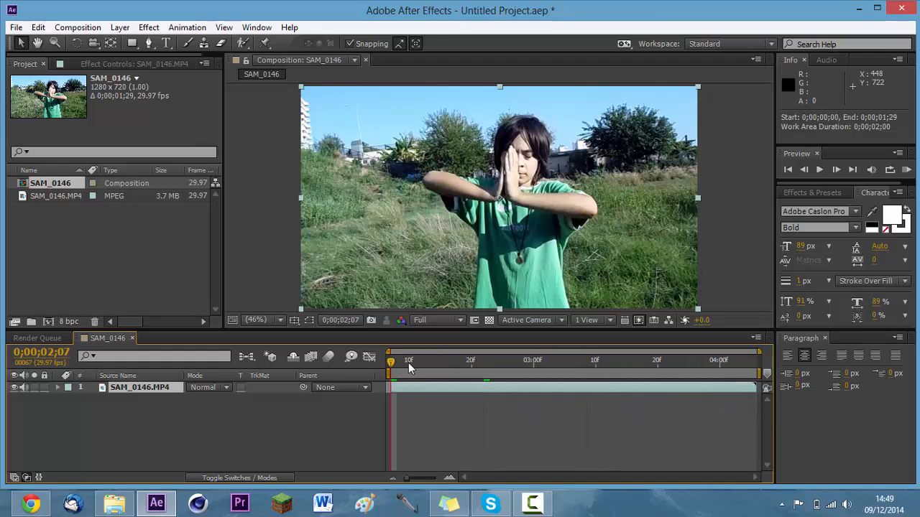
Play back the trimmed composition and return to its first frame with no layer selected.
key(space)
key(space)
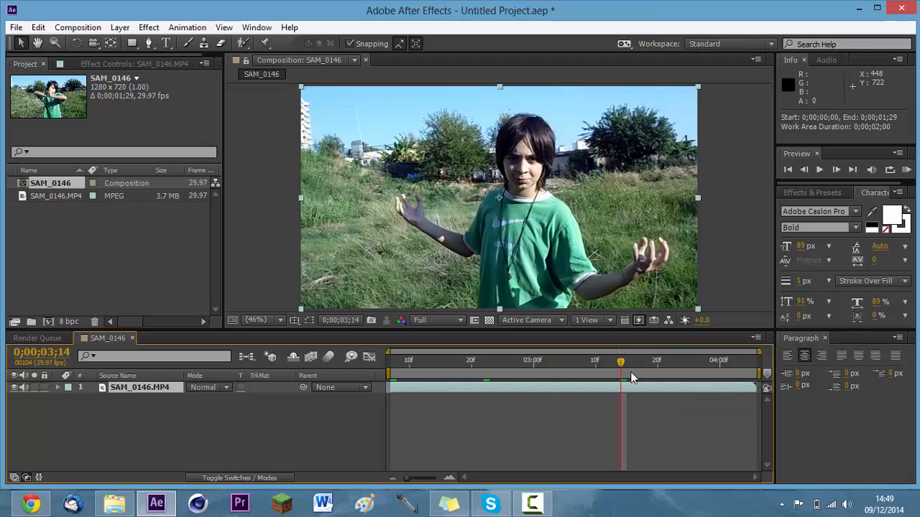
key(Home)
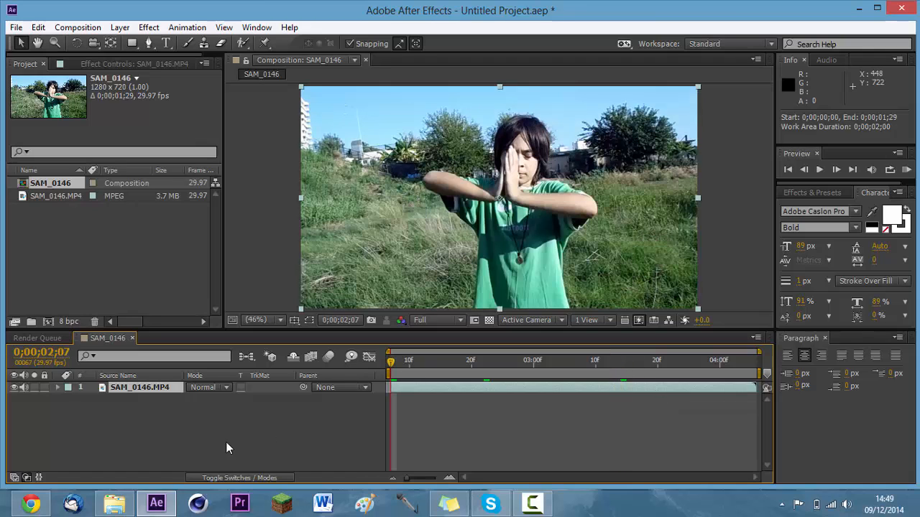
click(194, 449)
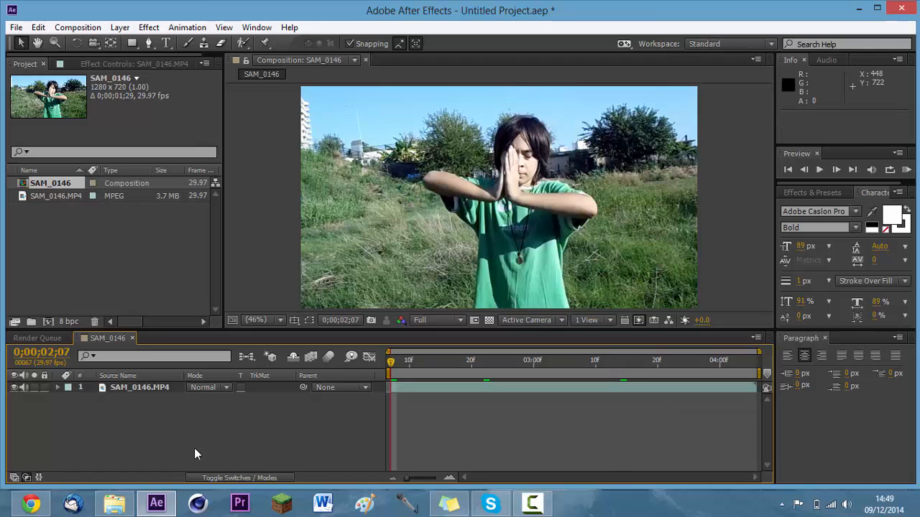
Try the Video Copilot Optical Flares effect directly on the SAM_0146.MP4 footage layer and remove it again.
click(148, 28)
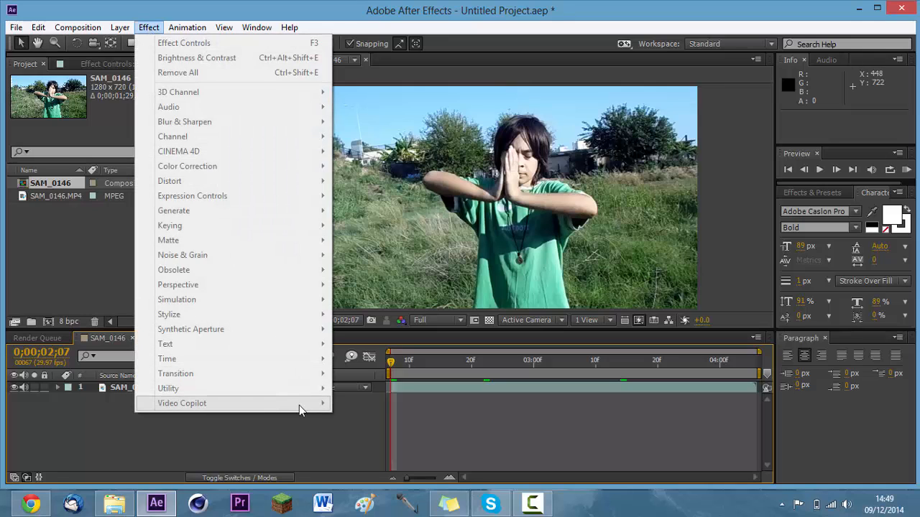
click(79, 226)
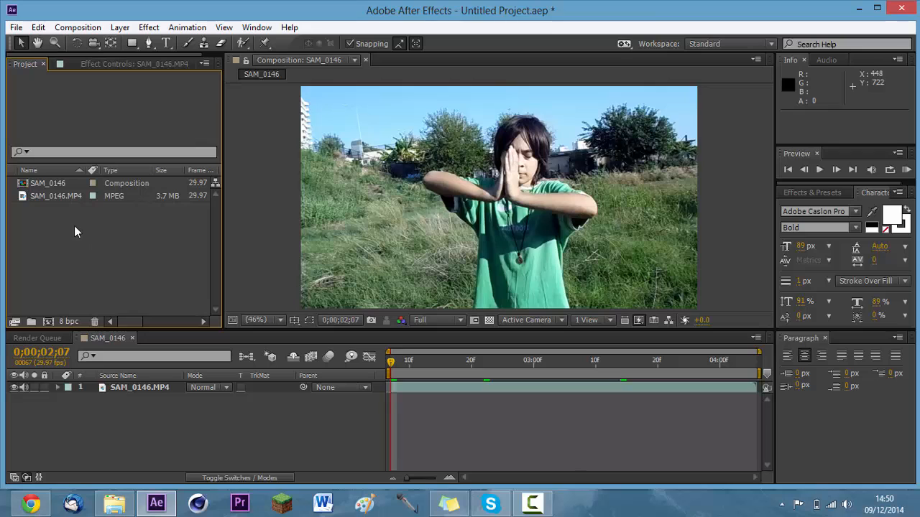
click(121, 388)
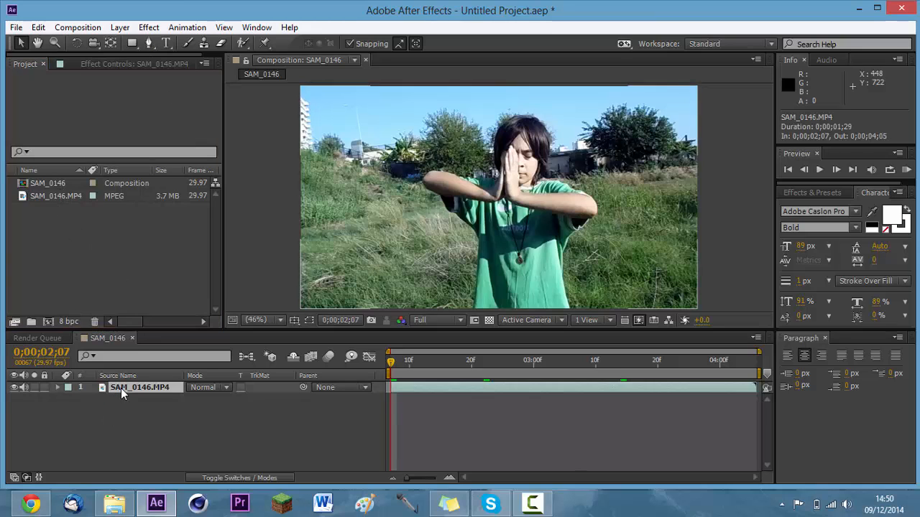
click(135, 64)
click(149, 27)
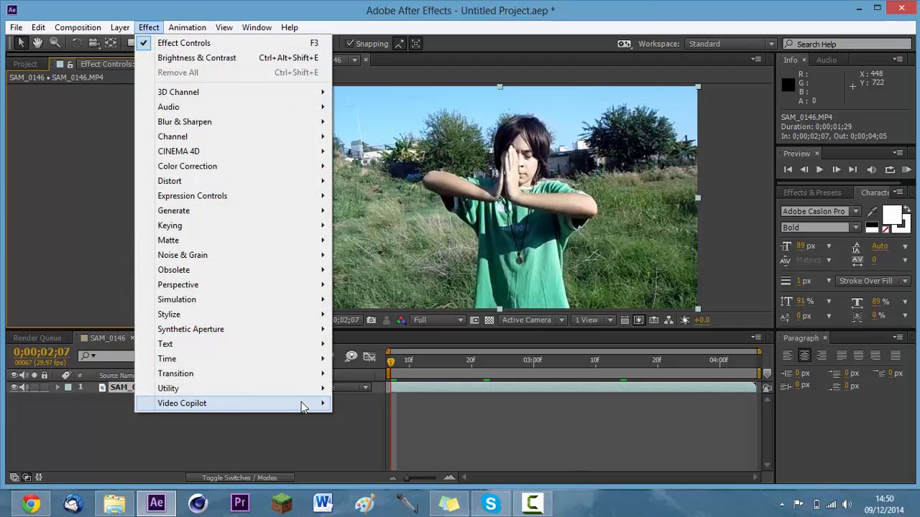
mouse_move(302, 406)
click(363, 403)
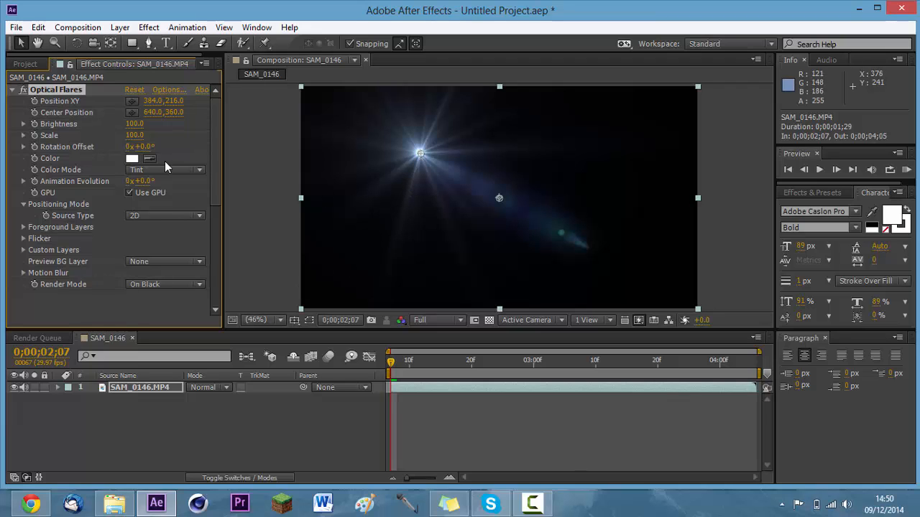
key(Delete)
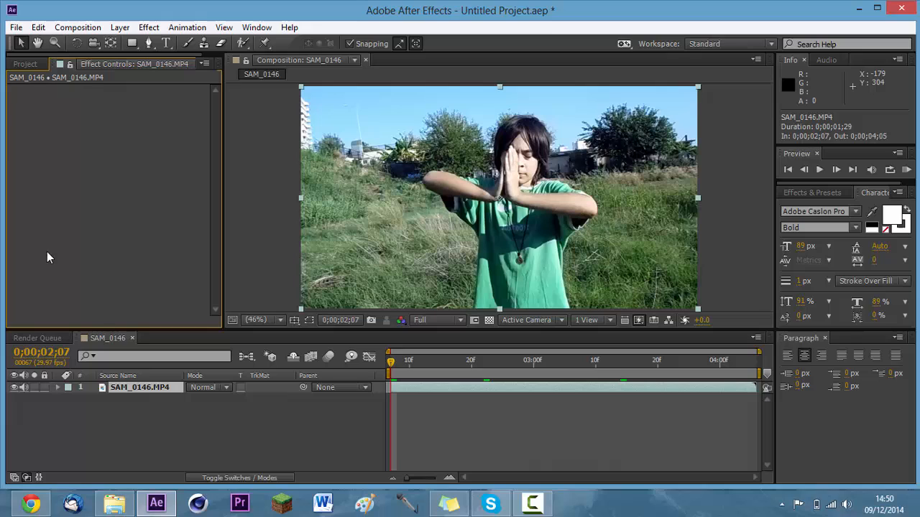
click(21, 64)
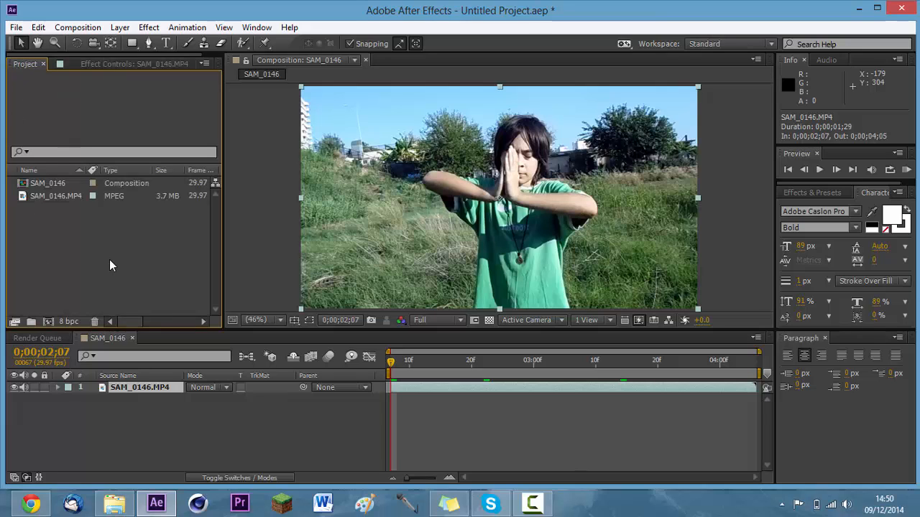
Create a black solid layer at composition size, 1280 x 720 px, above the footage.
click(124, 27)
click(66, 433)
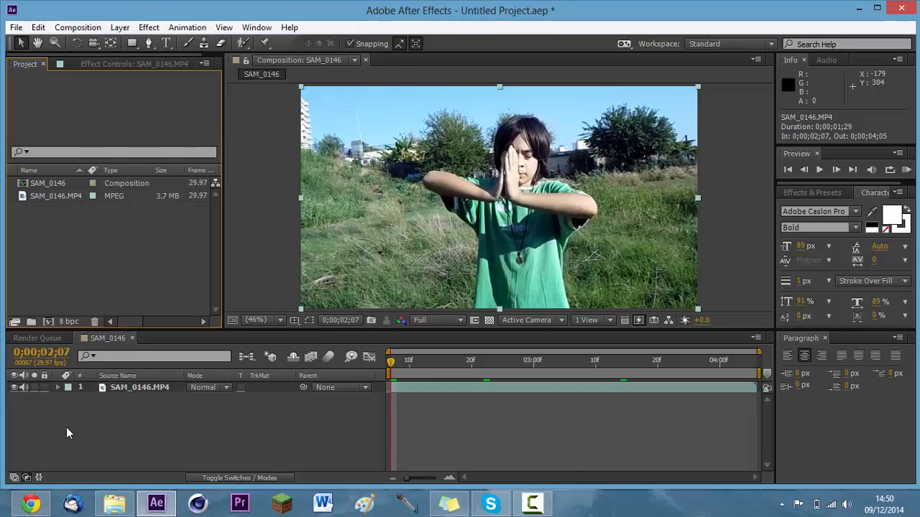
click(121, 27)
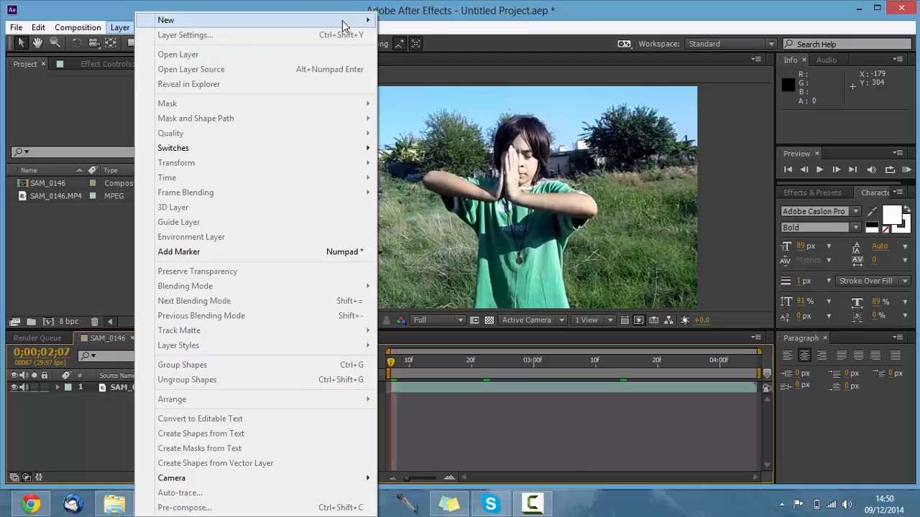
mouse_move(343, 25)
click(388, 34)
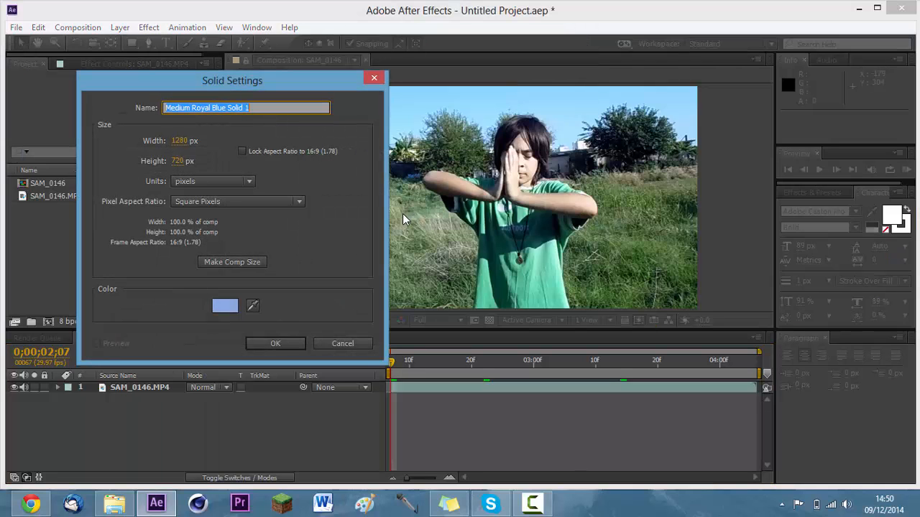
click(235, 307)
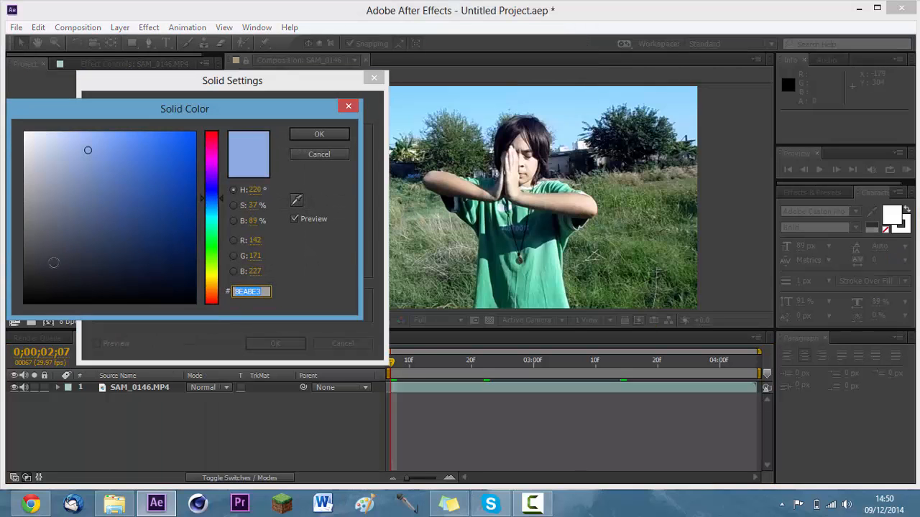
drag(54, 264, 0, 355)
click(344, 134)
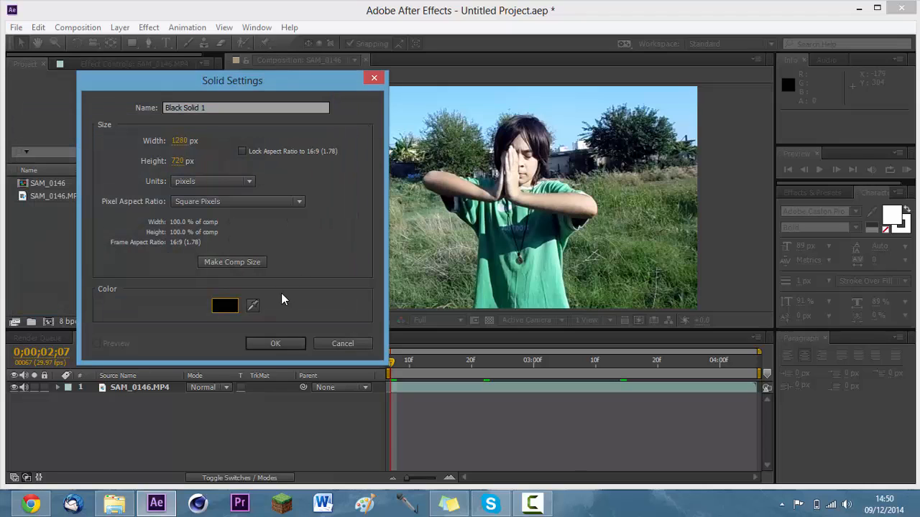
click(253, 262)
click(275, 343)
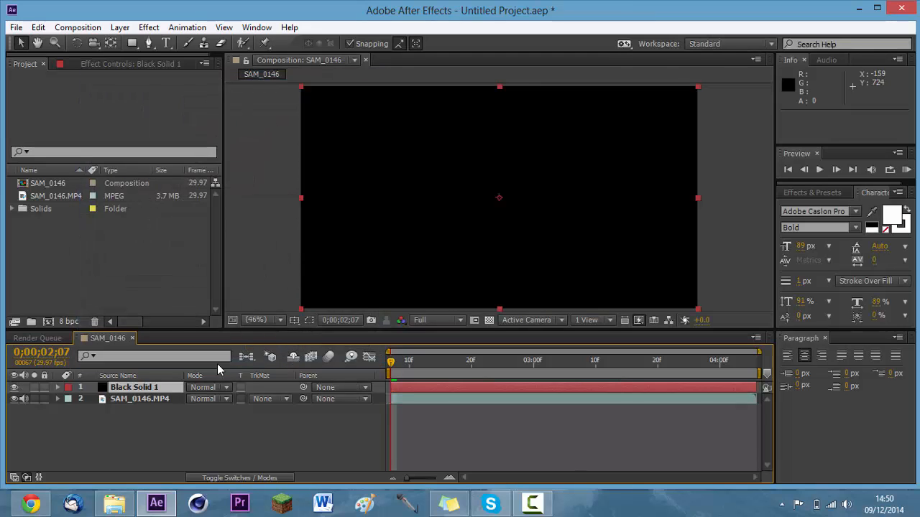
Set the black solid's blending mode to Add and apply the Video Copilot Optical Flares effect to it.
click(216, 388)
click(240, 196)
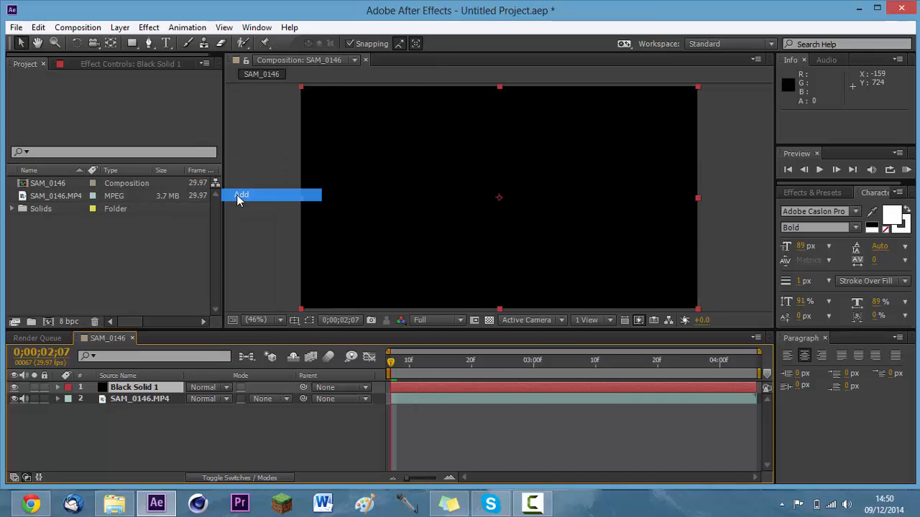
click(149, 27)
mouse_move(293, 404)
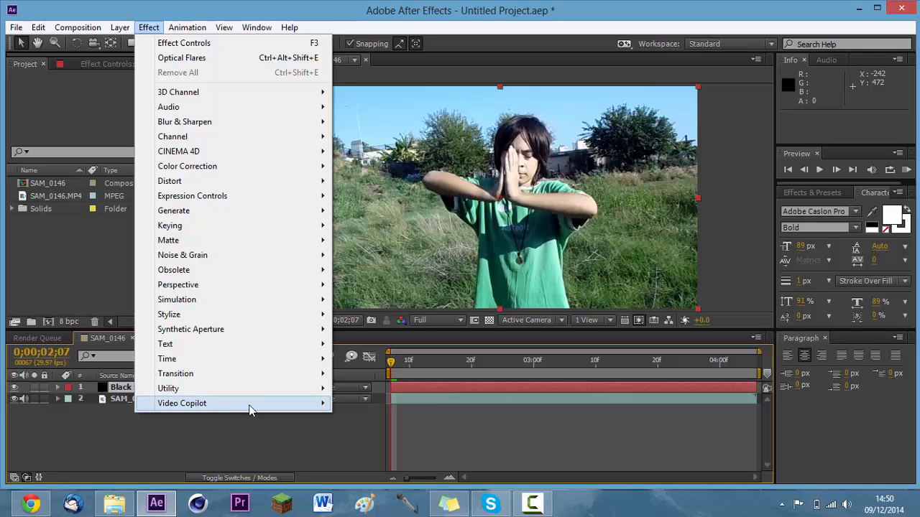
click(373, 404)
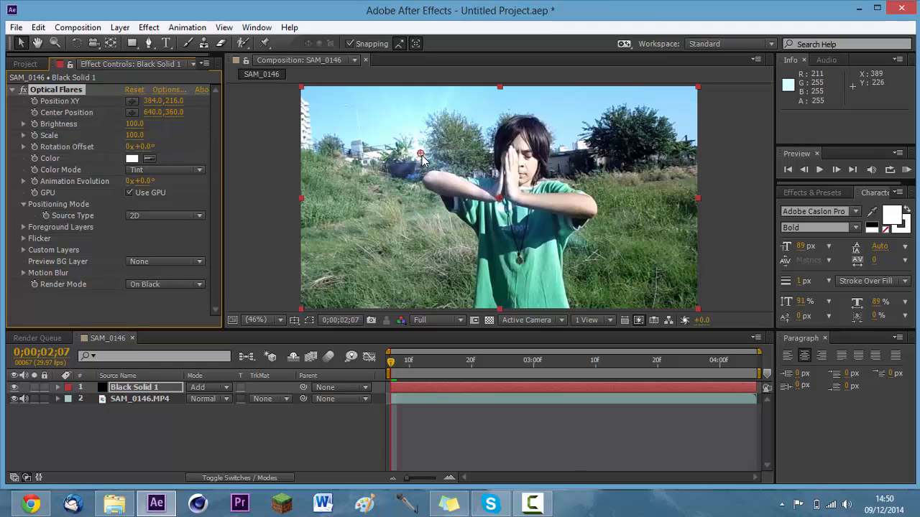
Move the flare down onto the grass at about 369, 503 and set the composition preview resolution to Third.
drag(420, 154, 416, 243)
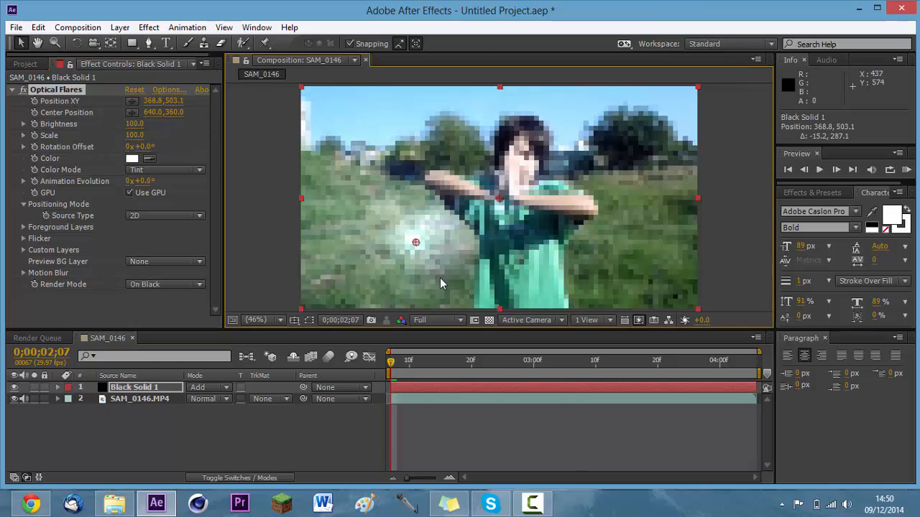
click(428, 319)
click(438, 383)
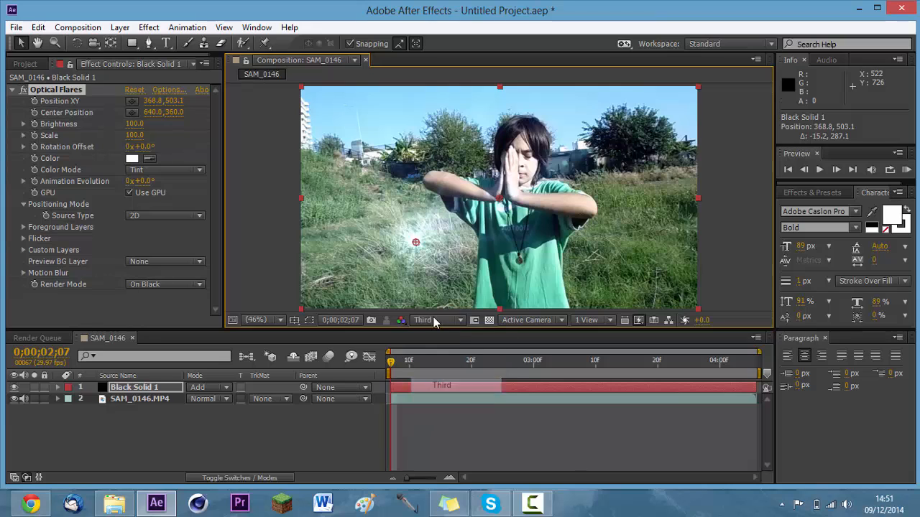
Reposition the flare beside the boy at about 432, 458 and move its center position to about 777, 495.
mouse_move(417, 243)
mouse_down()
mouse_move(377, 251)
mouse_move(454, 250)
mouse_up()
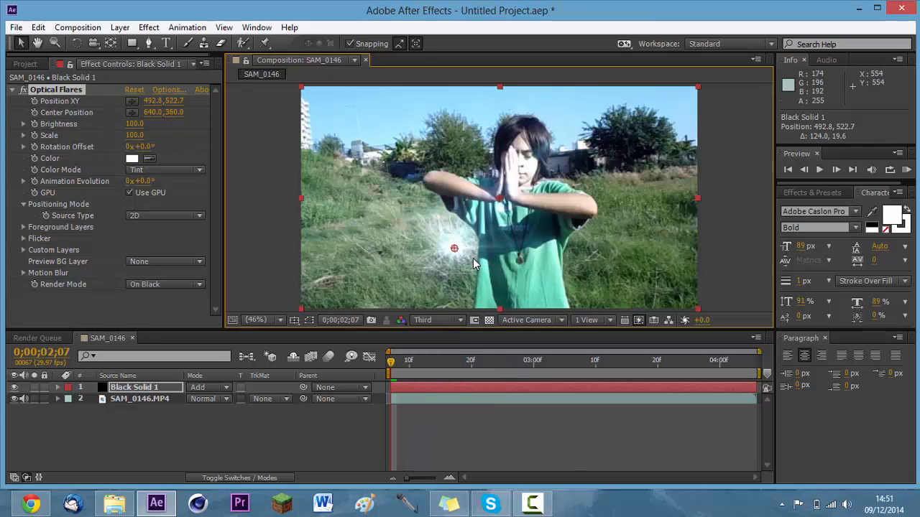
mouse_move(454, 250)
mouse_down()
mouse_move(465, 252)
mouse_move(464, 244)
mouse_move(396, 240)
mouse_move(379, 222)
mouse_move(377, 238)
mouse_move(366, 195)
mouse_move(355, 197)
mouse_move(436, 227)
mouse_up()
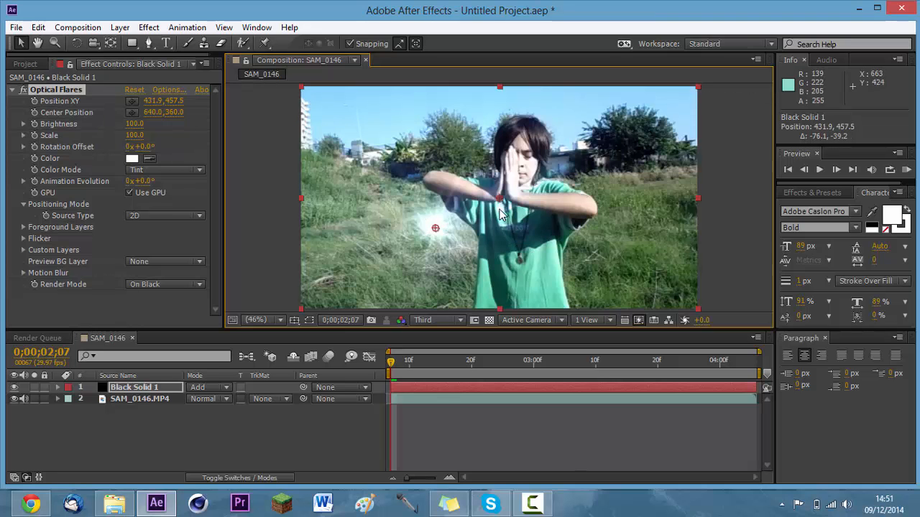
drag(501, 205, 509, 241)
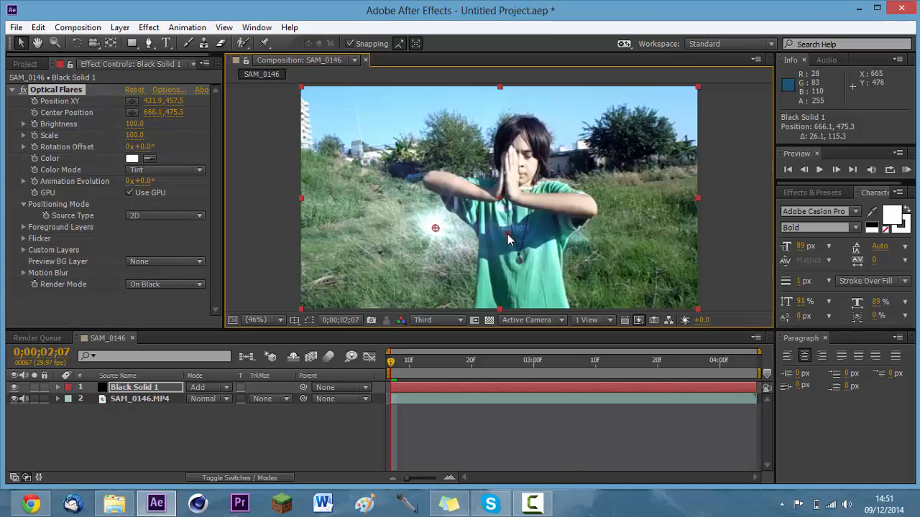
mouse_move(507, 240)
mouse_down()
mouse_move(573, 243)
mouse_move(565, 246)
mouse_up()
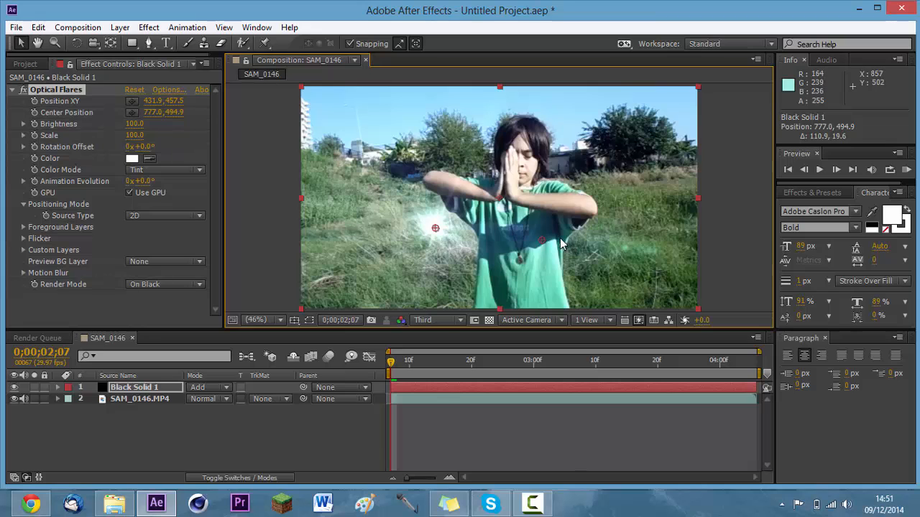
Move the flare onto the boy's joined hands at about 665, 286 and its center position onto the grass at about 346, 493.
mouse_move(541, 240)
mouse_down()
mouse_move(365, 219)
mouse_move(372, 242)
mouse_move(407, 242)
mouse_up()
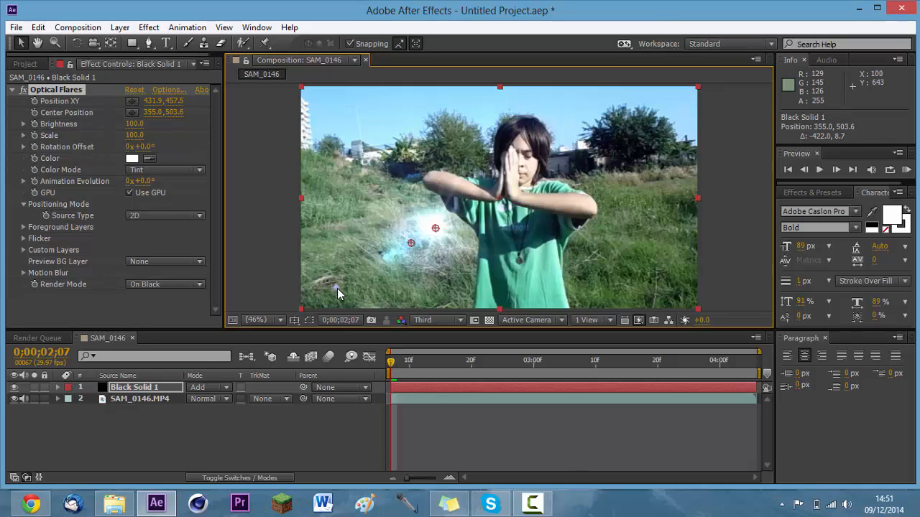
drag(397, 248, 348, 231)
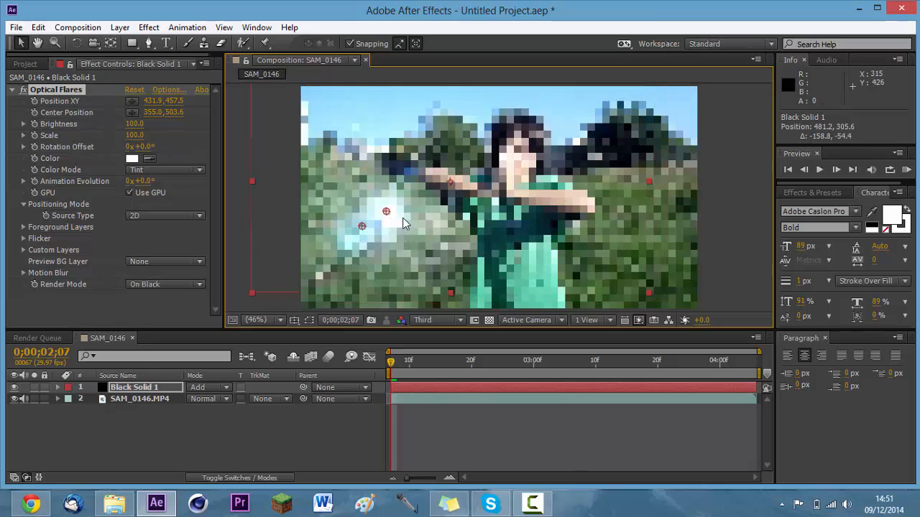
key(ctrl+z)
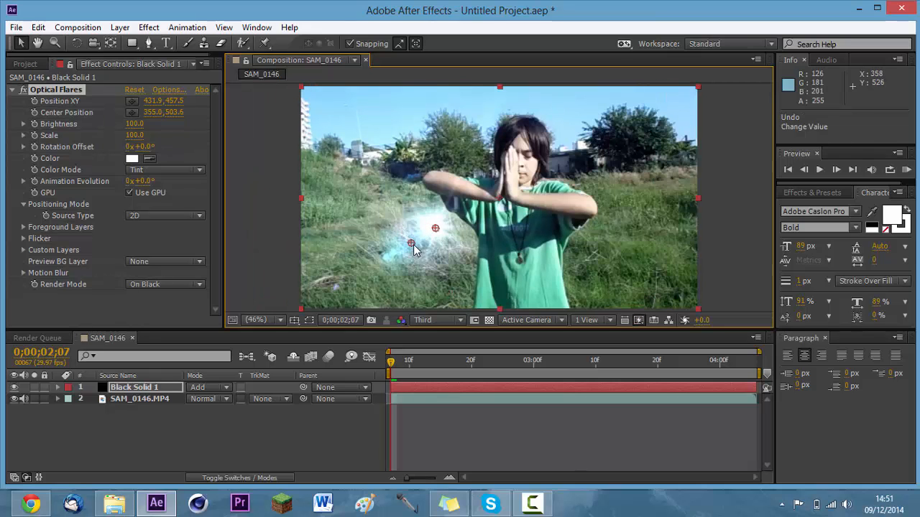
drag(406, 252, 388, 261)
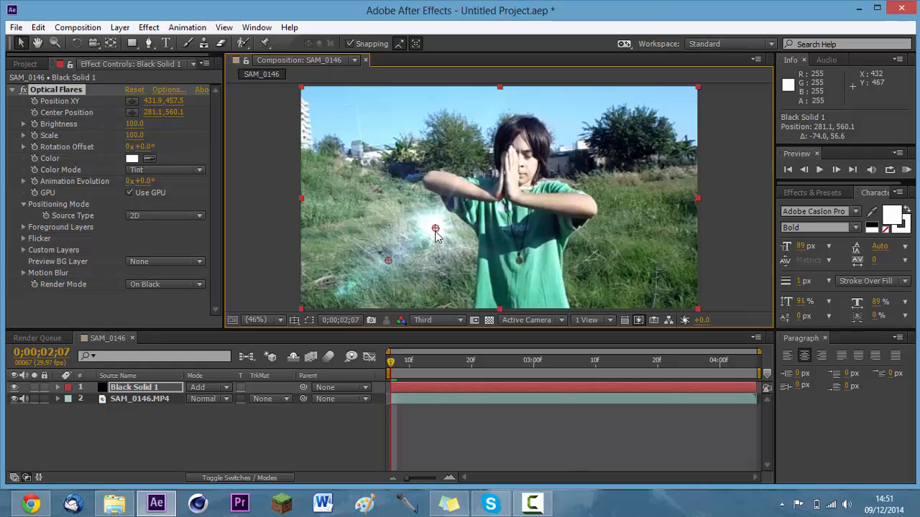
drag(436, 229, 507, 175)
drag(393, 257, 415, 235)
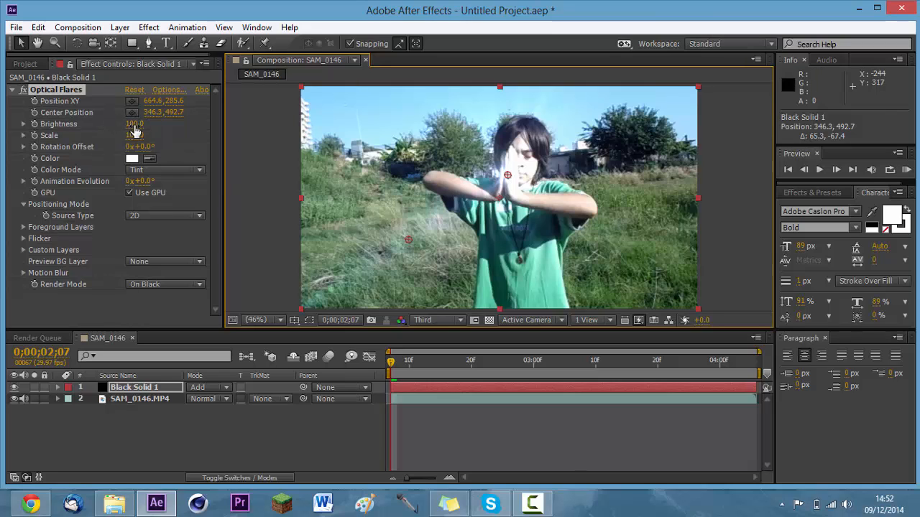
Try a flare brightness of 300 and a horizontal shift of the center position, restoring brightness to 100 and undoing the shift.
drag(134, 125, 292, 195)
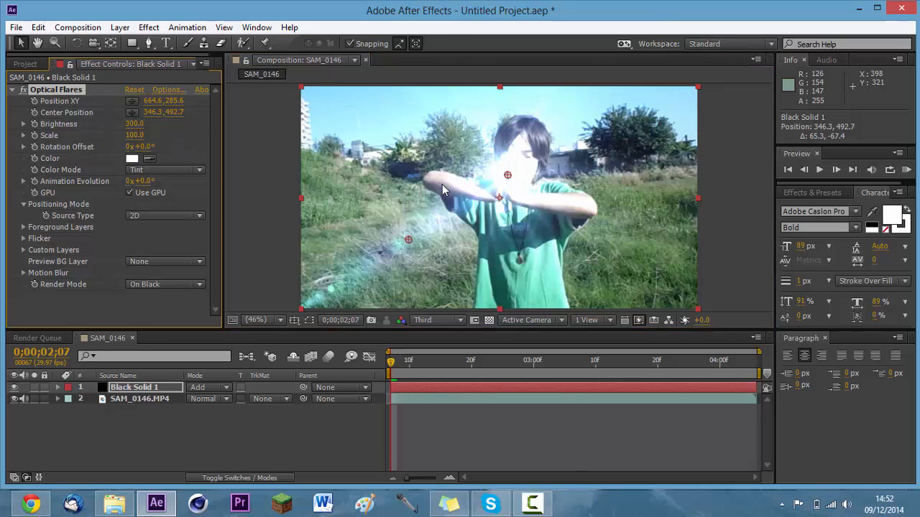
click(135, 123)
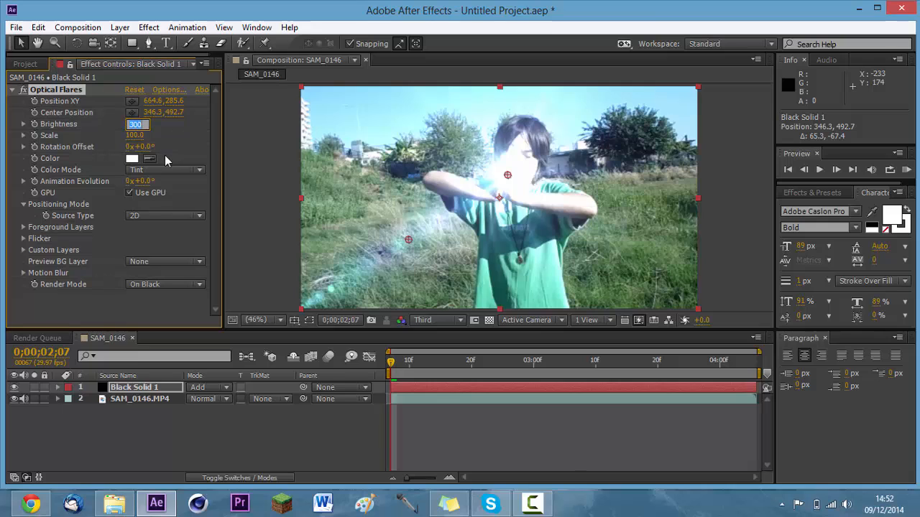
text(100)
click(95, 139)
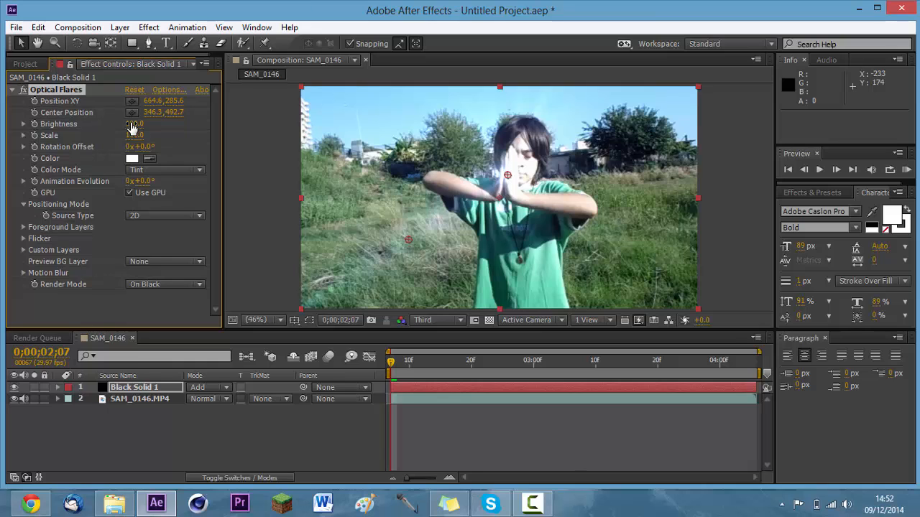
mouse_move(132, 127)
mouse_down()
mouse_move(112, 124)
mouse_move(135, 125)
mouse_up()
drag(154, 112, 161, 115)
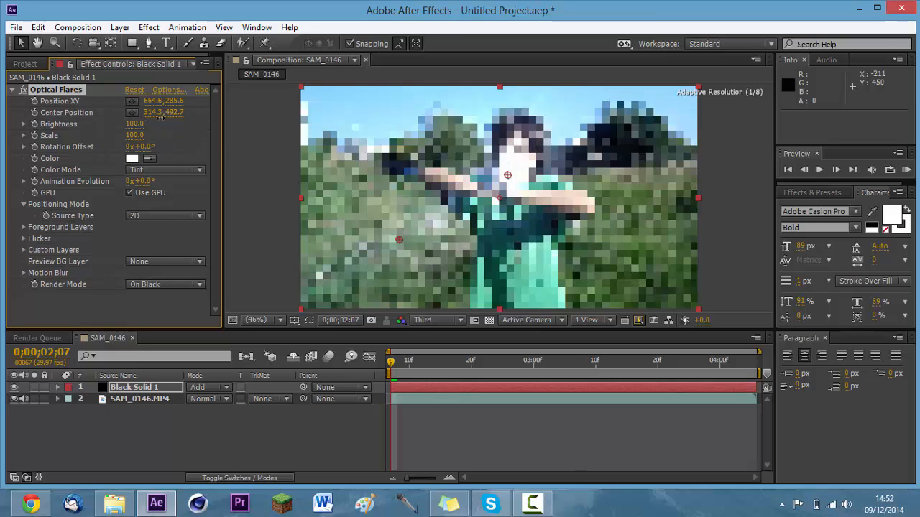
key(ctrl+z)
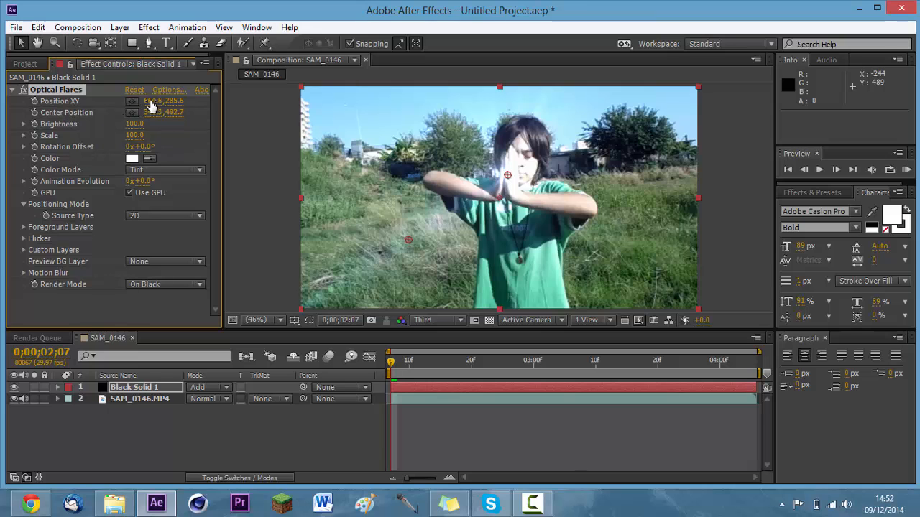
Hide the SAM_0146.MP4 footage layer and move the flare to about 800, 270 on the black background.
drag(151, 106, 142, 106)
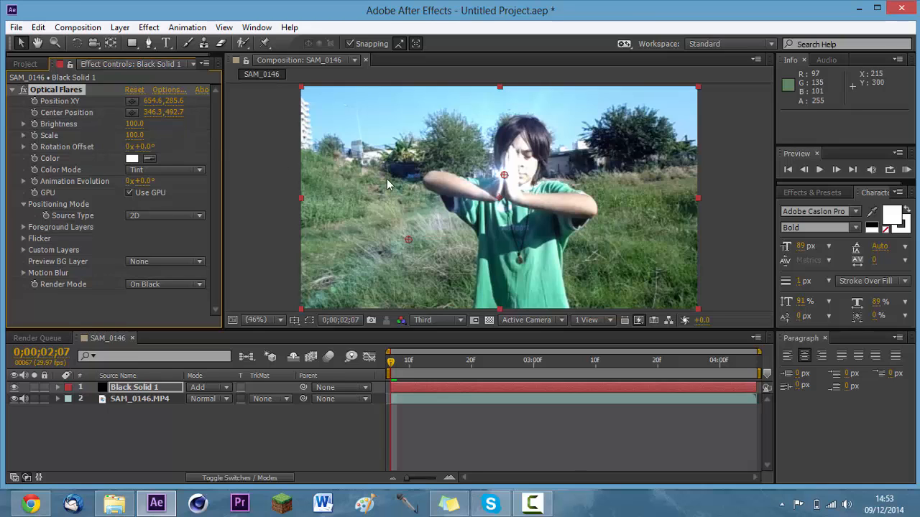
drag(503, 174, 639, 212)
click(13, 399)
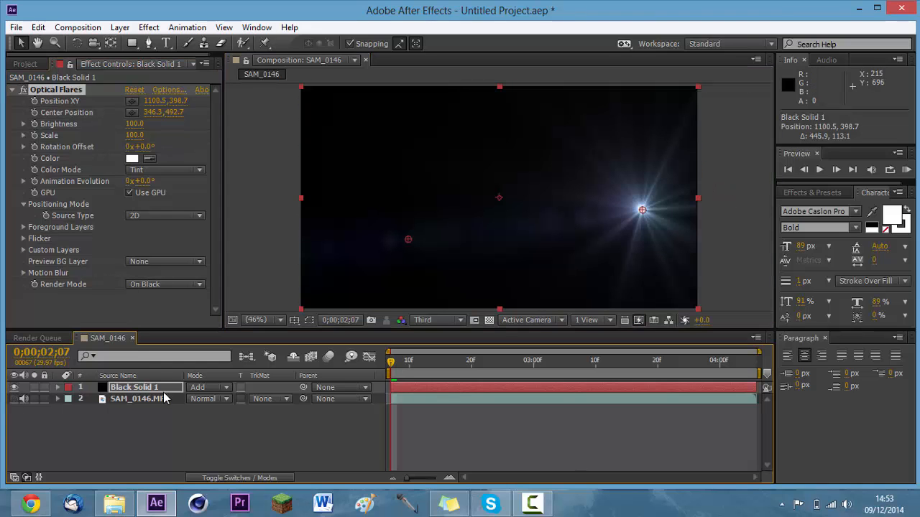
drag(642, 211, 549, 170)
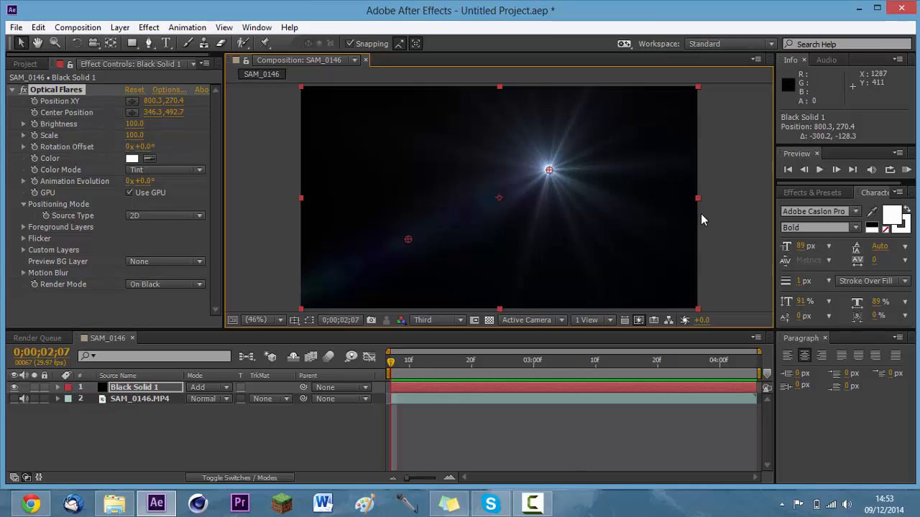
click(721, 233)
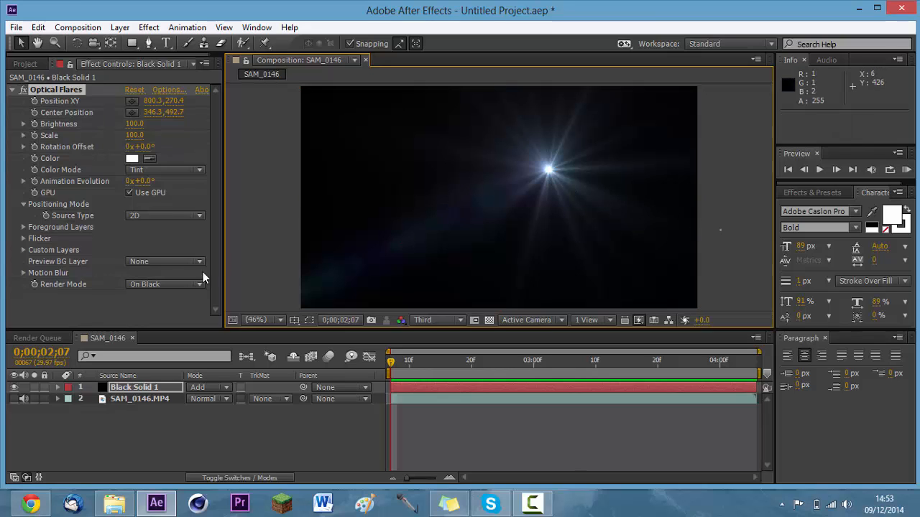
click(48, 89)
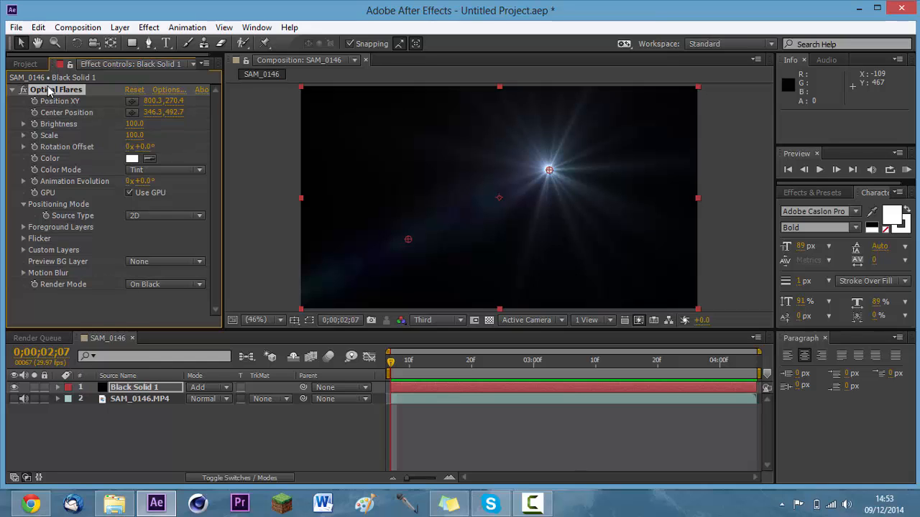
Open the Optical Flares options and try red FF0000 as the global color before returning it to a pale grey.
click(166, 90)
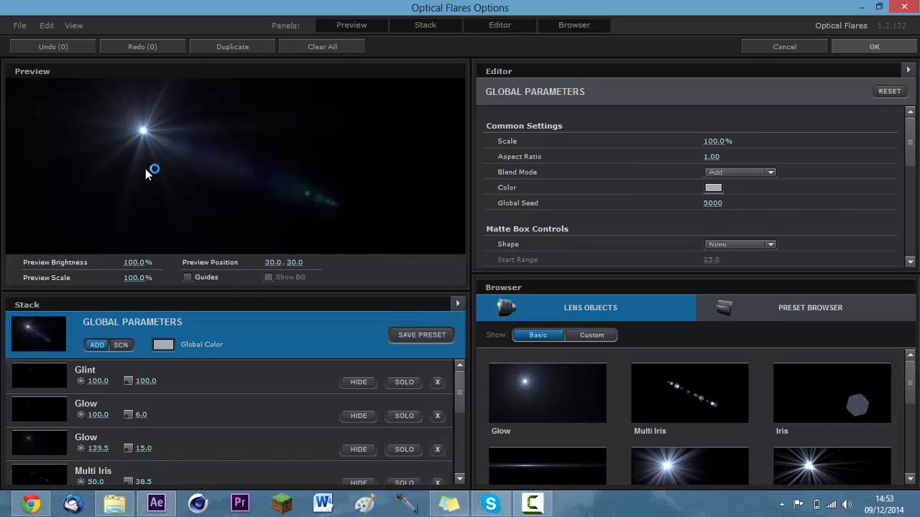
click(164, 346)
text(FF0000)
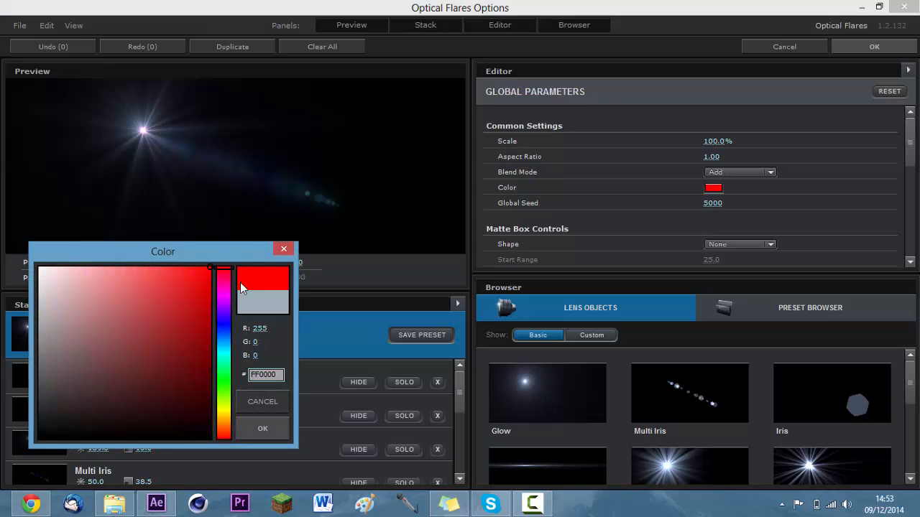
drag(214, 312, 215, 261)
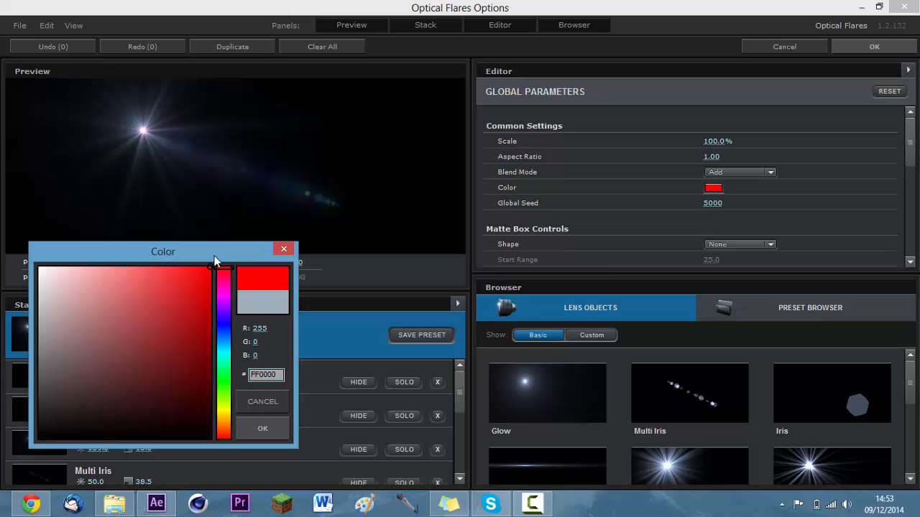
click(91, 324)
click(261, 421)
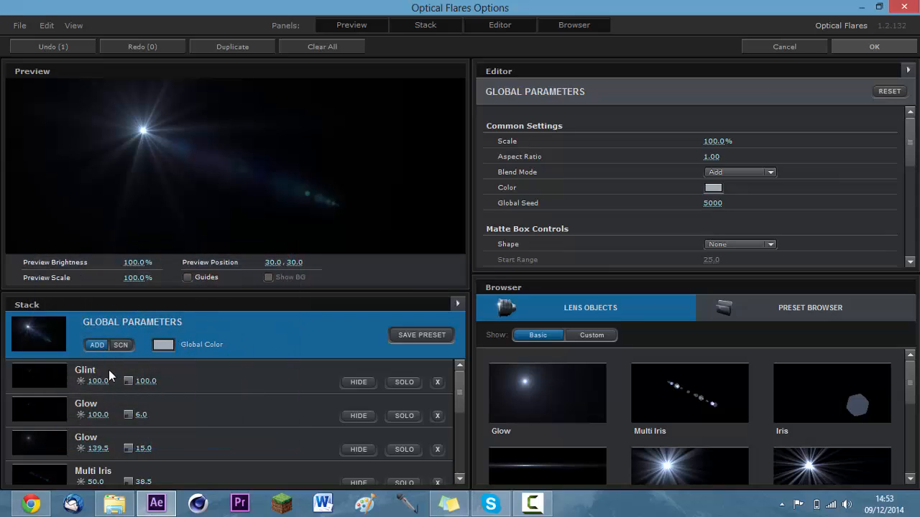
Compare the Screen and Add blend modes in the global parameters, ending on Add.
click(115, 348)
click(98, 345)
click(121, 345)
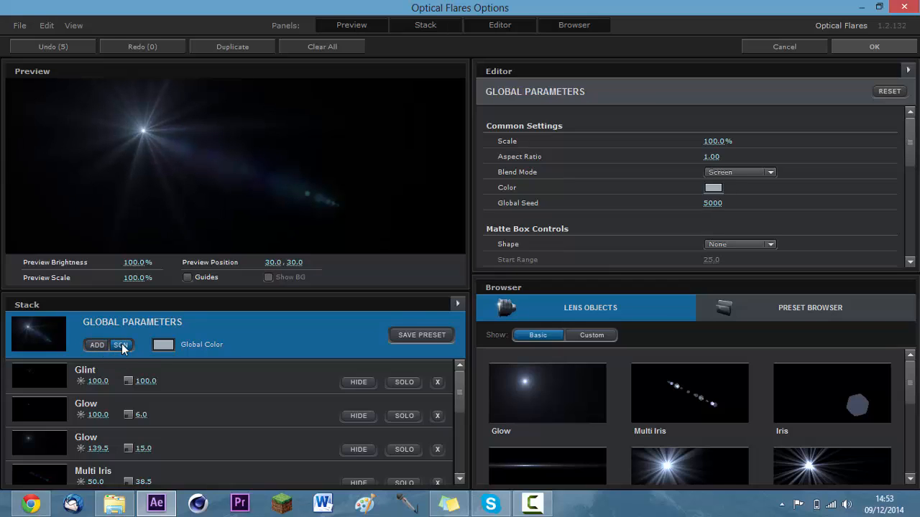
click(100, 345)
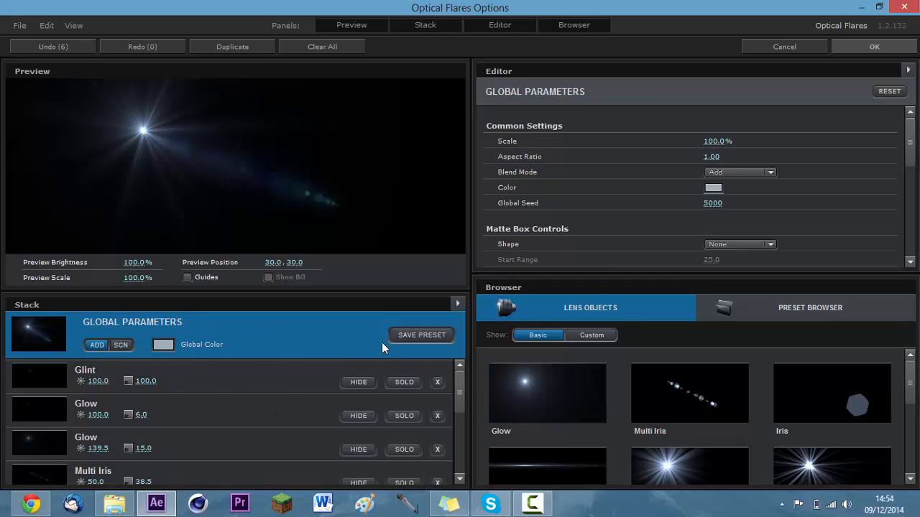
Shift the previewed flare to about 20, 36 and try hiding the Glint and first Glow objects in the stack.
mouse_move(460, 393)
mouse_down()
mouse_move(459, 452)
mouse_move(451, 382)
mouse_up()
drag(131, 138, 99, 140)
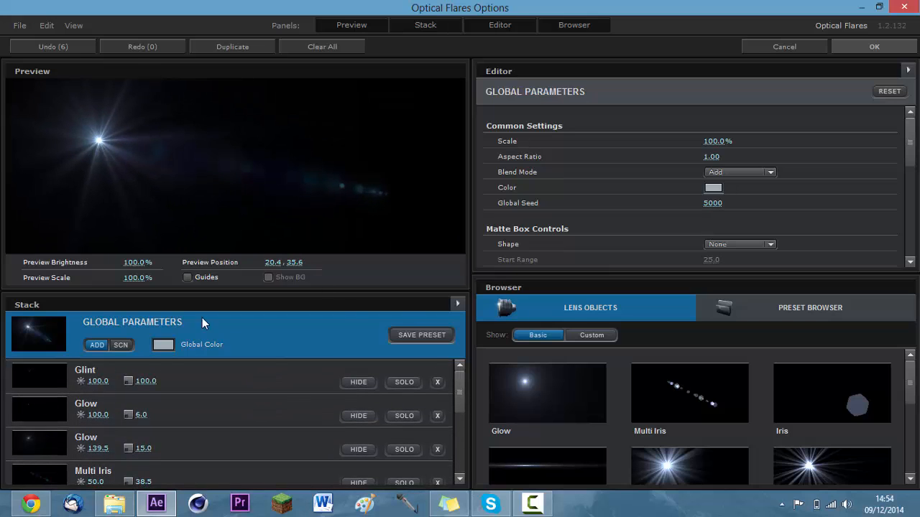
click(368, 417)
click(368, 417)
click(370, 414)
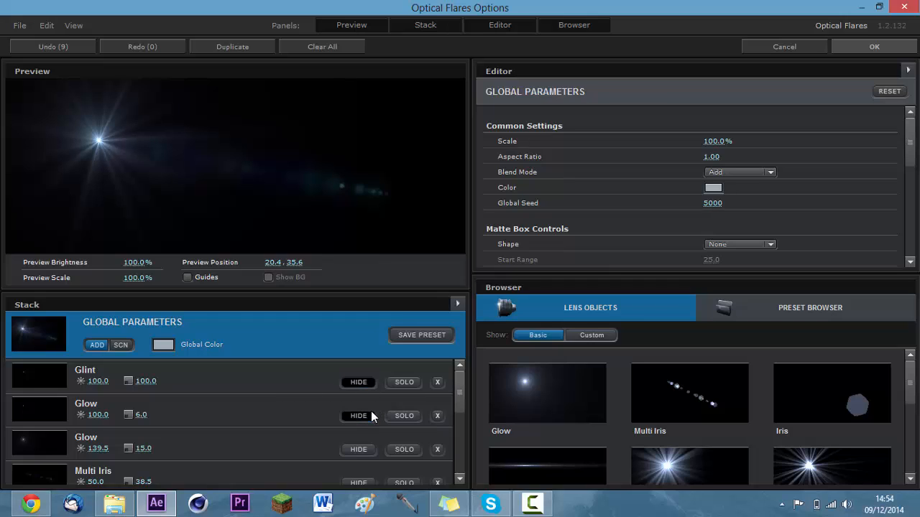
click(368, 414)
Remove every lens object from the stack and move the preview position to about 46, 38.
click(437, 381)
click(437, 381)
click(437, 381)
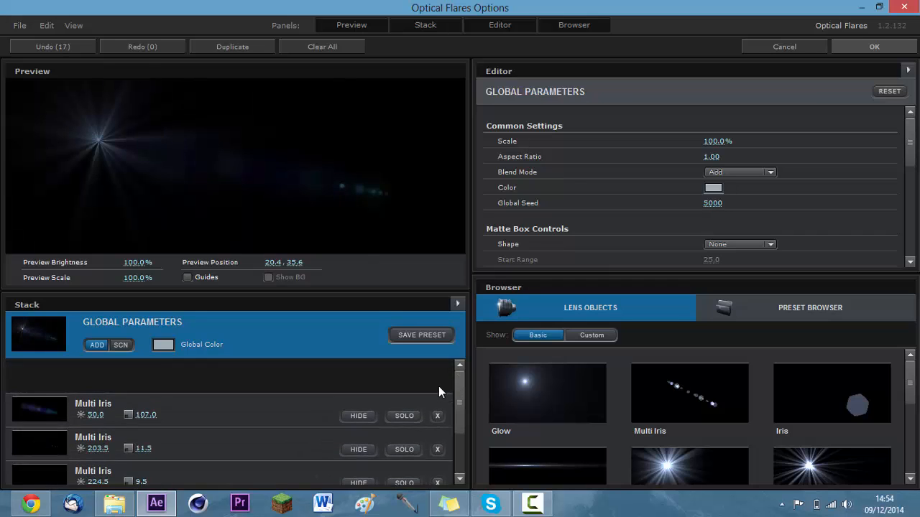
click(437, 384)
click(437, 384)
click(437, 385)
click(437, 385)
click(437, 387)
click(437, 386)
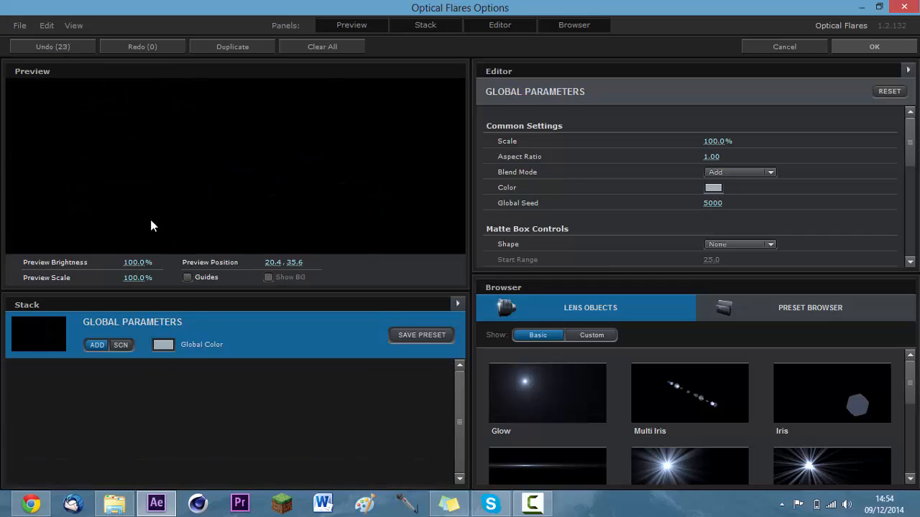
drag(237, 164, 182, 145)
Browse the Basic and Custom lens objects for elements to build a new flare.
scroll(739, 417, down, 3)
scroll(736, 414, up, 3)
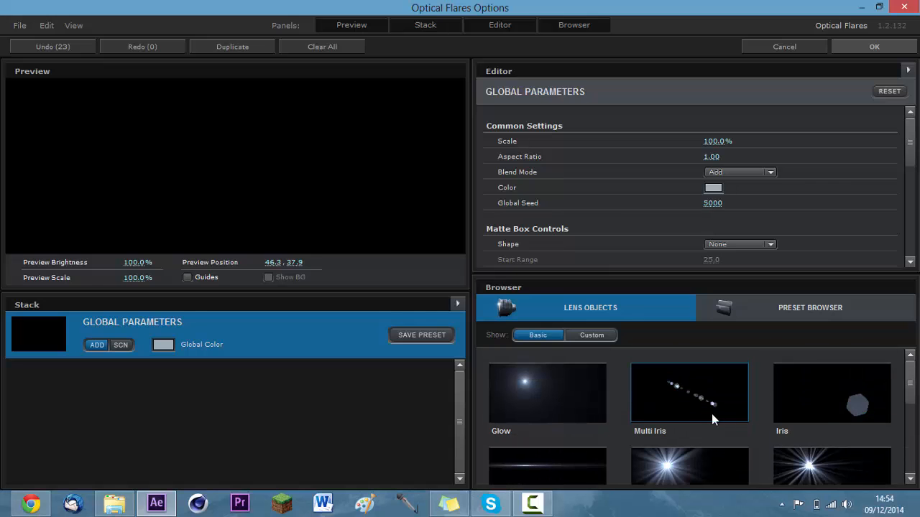
click(603, 336)
scroll(656, 384, down, 5)
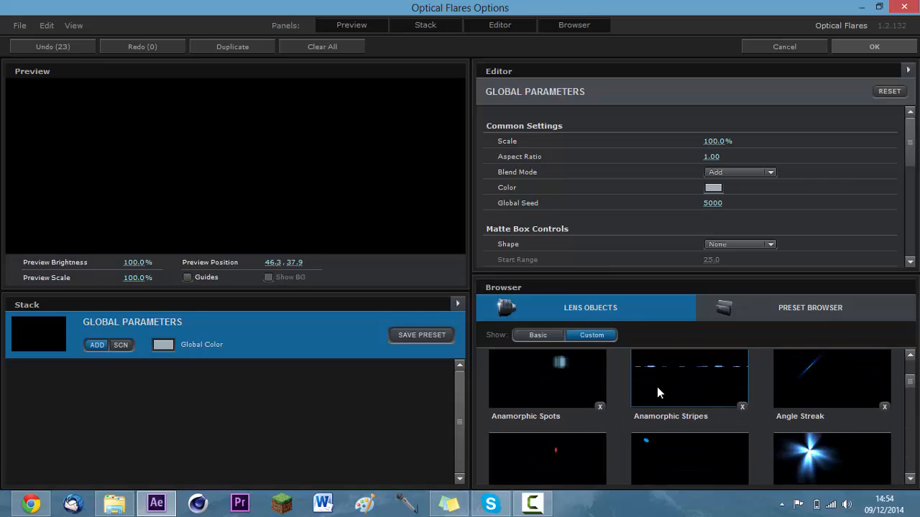
scroll(651, 395, up, 2)
scroll(633, 395, up, 3)
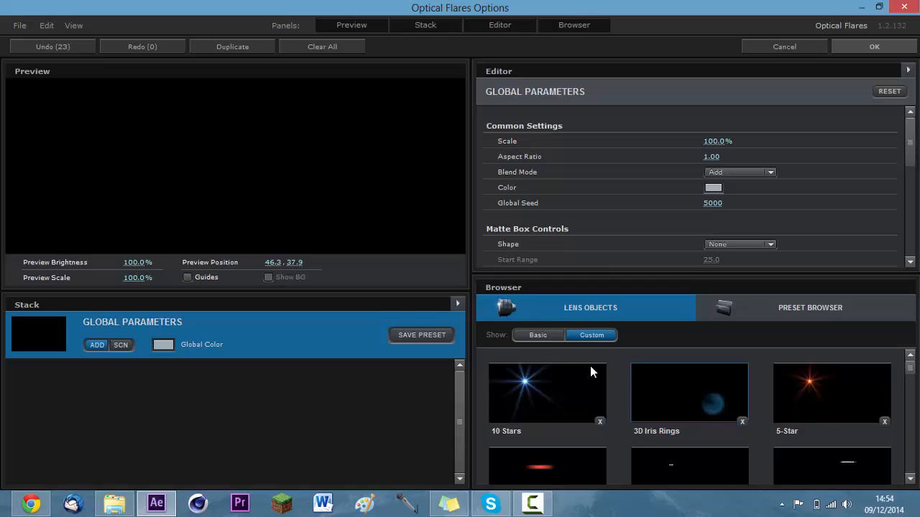
click(548, 335)
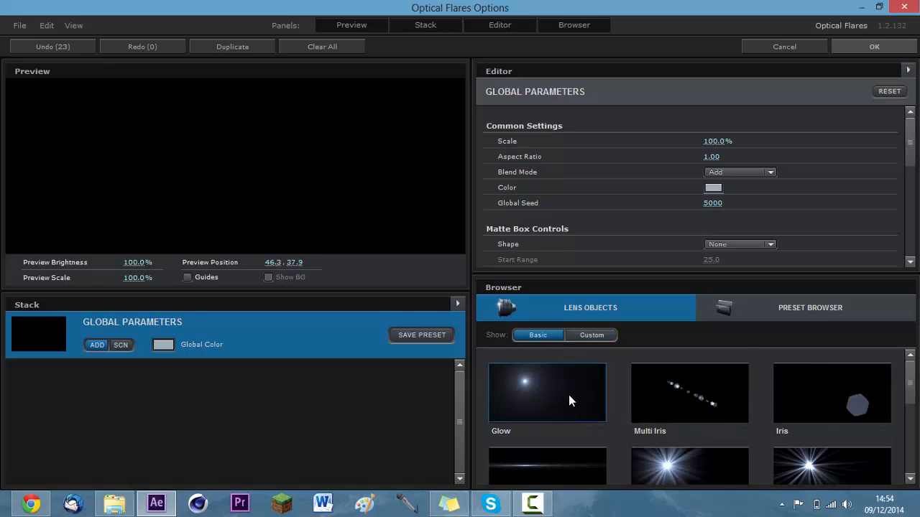
scroll(568, 397, down, 5)
scroll(570, 397, up, 5)
Add the custom Bright Spot and the basic Streak lens objects to the empty stack.
click(572, 338)
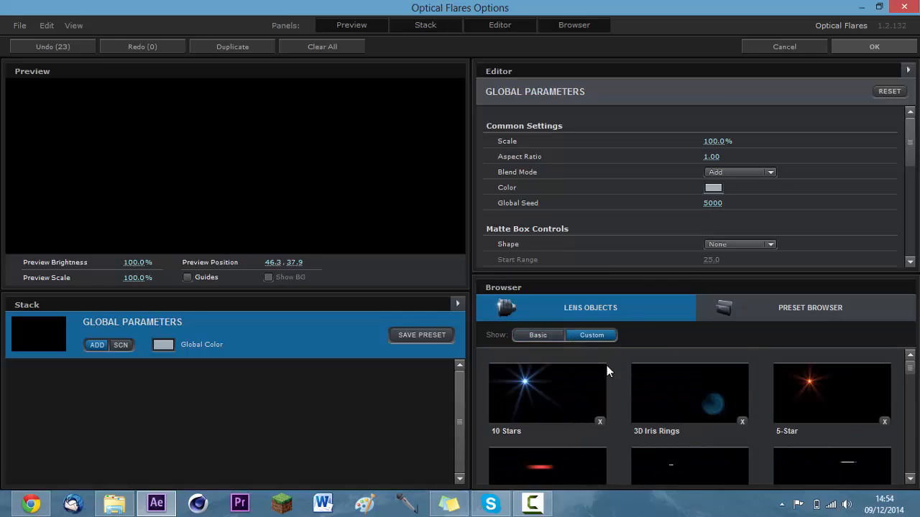
scroll(661, 411, down, 5)
scroll(662, 419, down, 2)
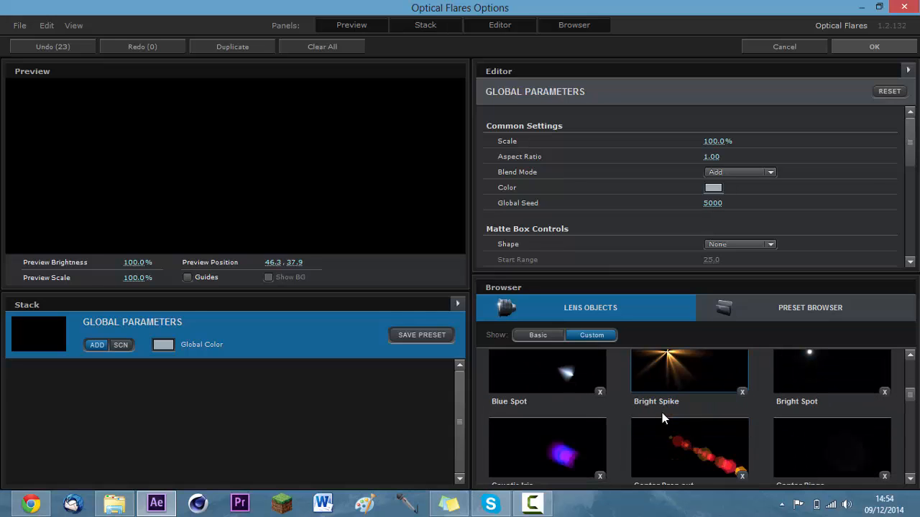
click(818, 378)
scroll(690, 421, up, 3)
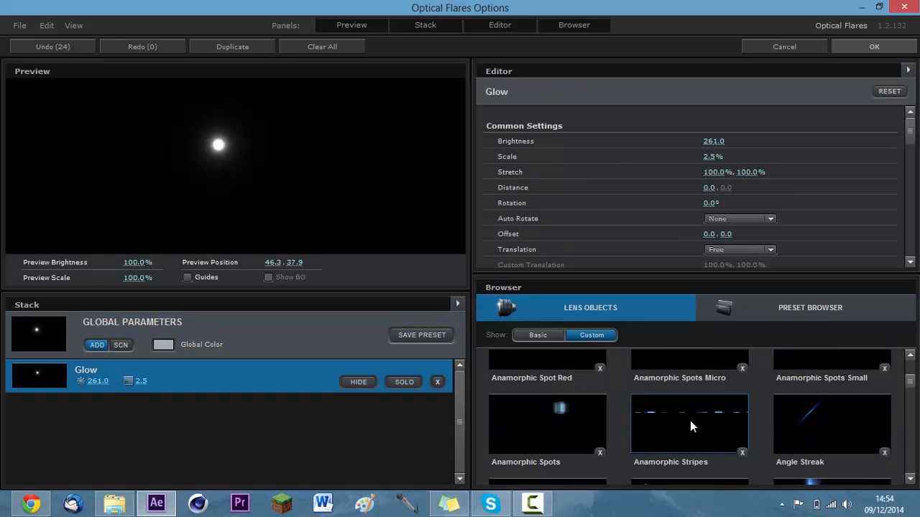
scroll(634, 393, up, 3)
click(539, 339)
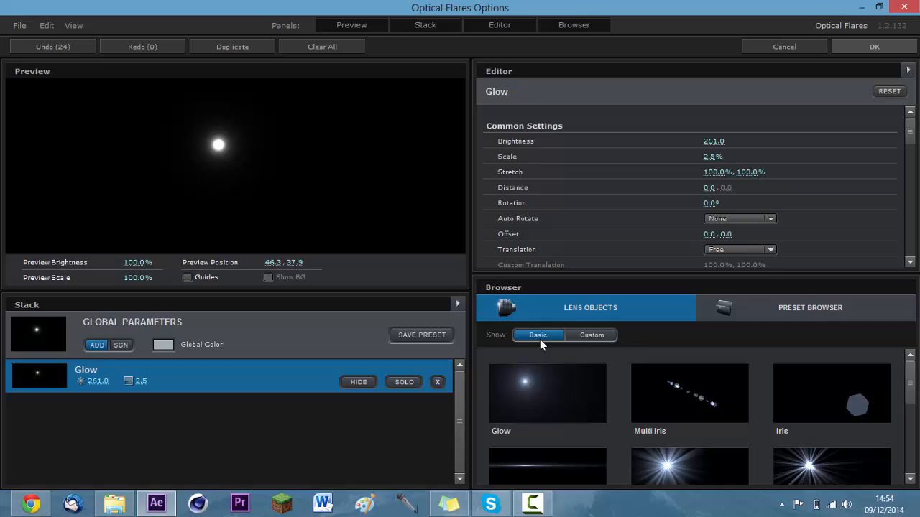
click(564, 456)
Set the Glow object's stretch to about 150.5% by 56.5% and move the preview position to about 33, 38.
click(226, 384)
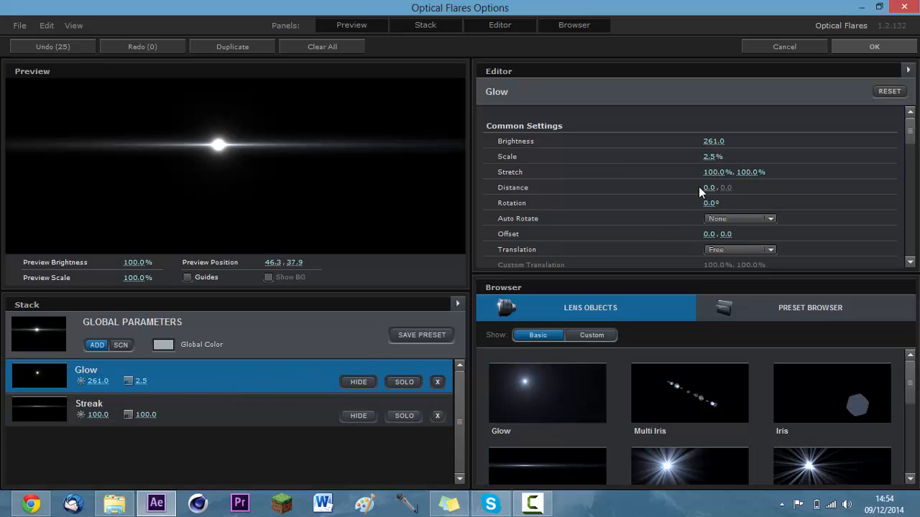
drag(751, 171, 714, 179)
drag(224, 145, 166, 152)
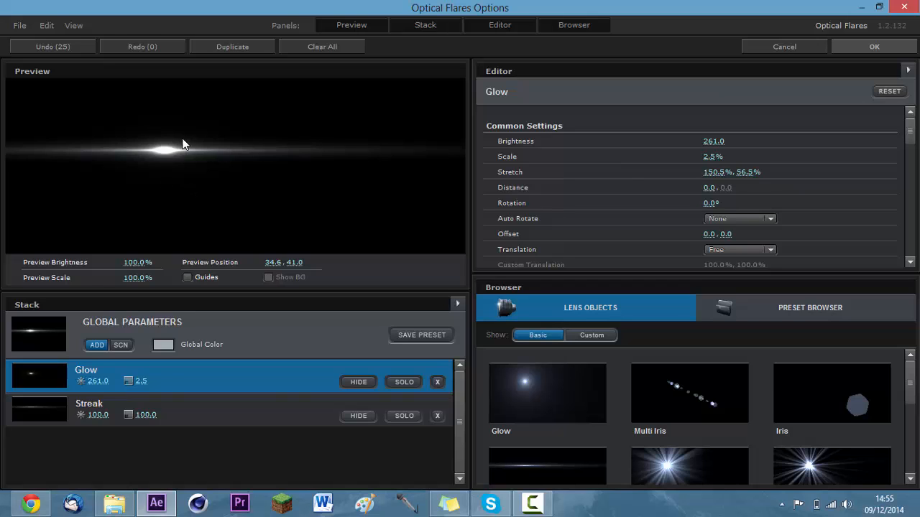
mouse_move(158, 153)
mouse_down()
mouse_move(150, 133)
mouse_move(160, 148)
mouse_move(149, 145)
mouse_up()
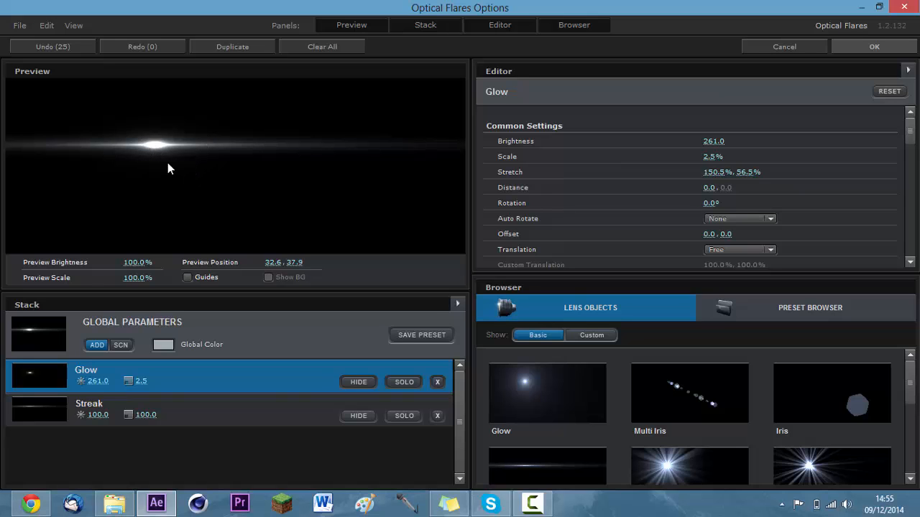
Move the preview position to about 26, 36 and set the flare's global color to a bright blue.
drag(145, 151, 124, 140)
click(163, 345)
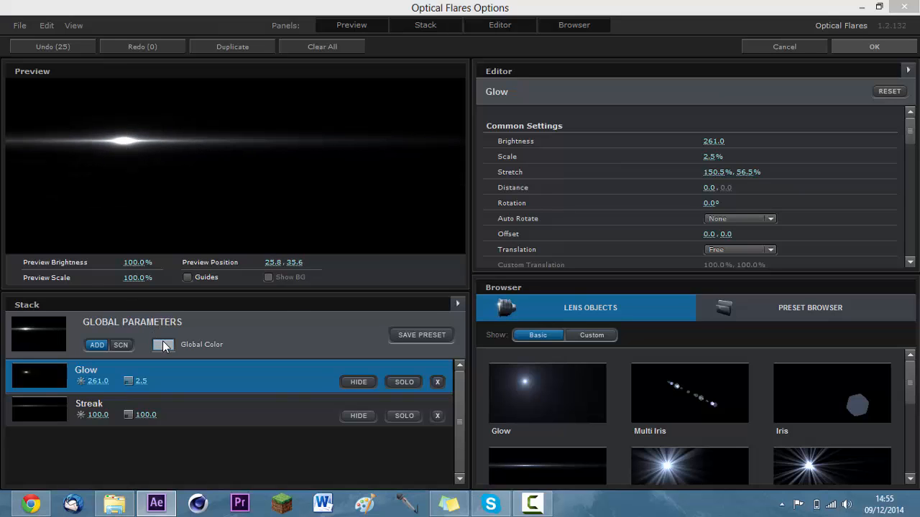
drag(158, 301, 262, 260)
drag(201, 277, 158, 238)
drag(228, 343, 230, 331)
click(275, 431)
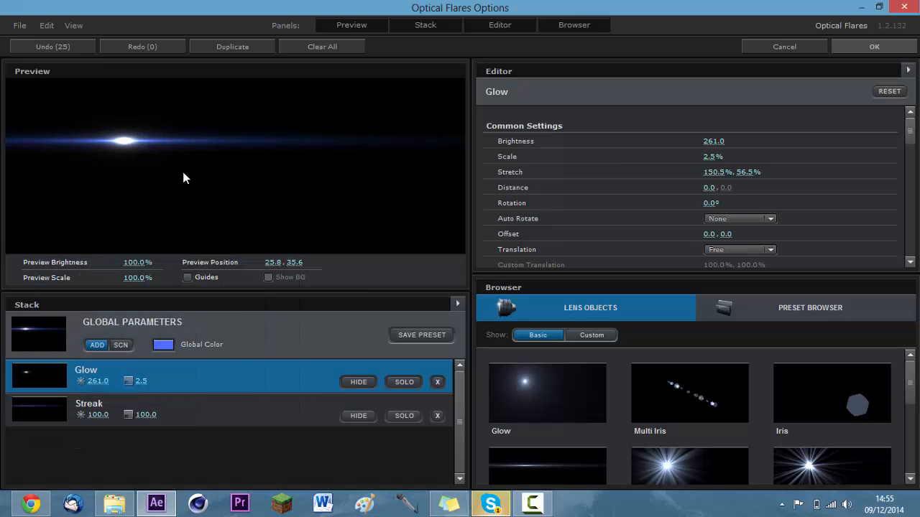
Set the Streak object's stretch to about 112% by 130.5%.
click(168, 411)
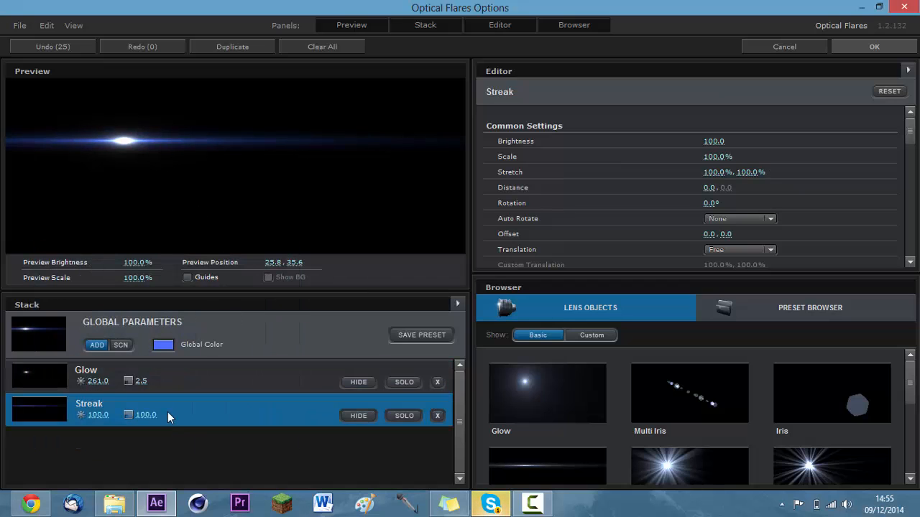
mouse_move(726, 171)
mouse_down()
mouse_move(826, 186)
mouse_move(749, 175)
mouse_up()
mouse_move(718, 172)
mouse_down()
mouse_move(762, 175)
mouse_move(728, 173)
mouse_up()
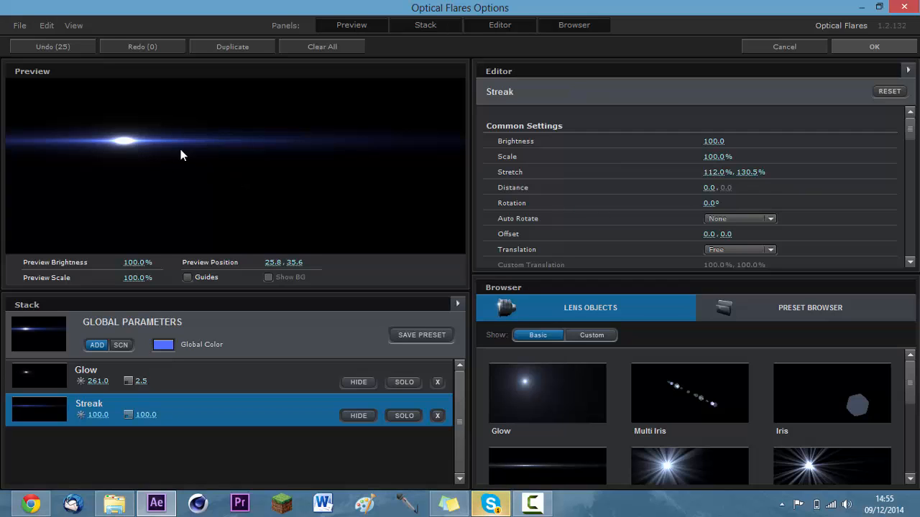
Move the preview position to about 30, 38 and add the basic Shimmer and Glint lens objects to the stack.
drag(182, 154, 144, 146)
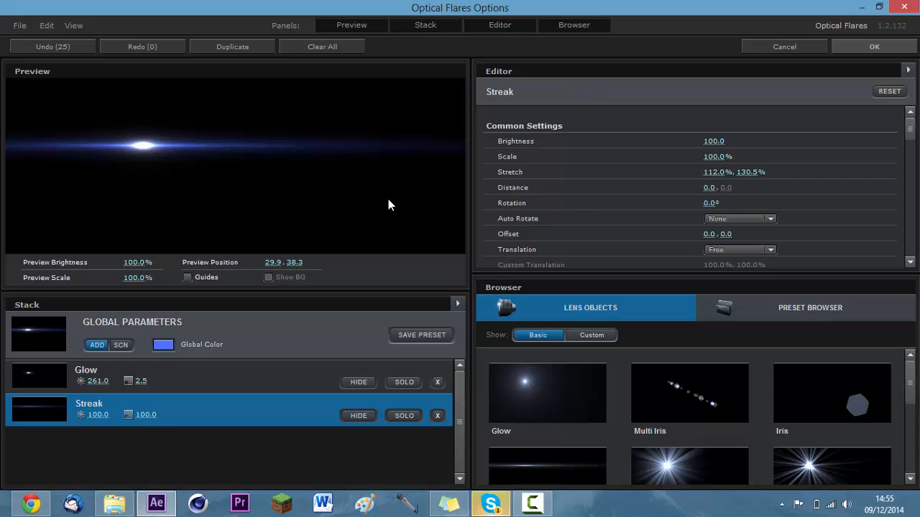
click(707, 458)
click(810, 484)
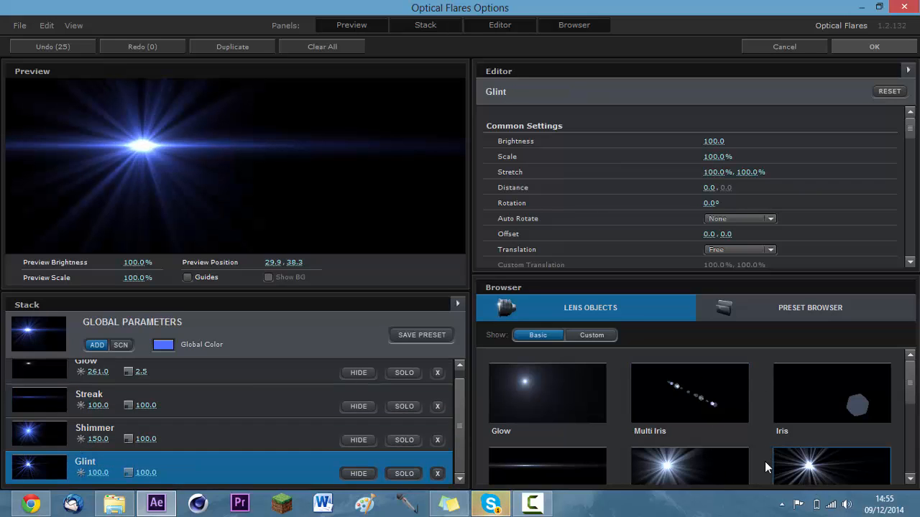
Browse the flare preset folders, looking inside Custom Presets and Light for a suitable ready-made flare.
click(784, 314)
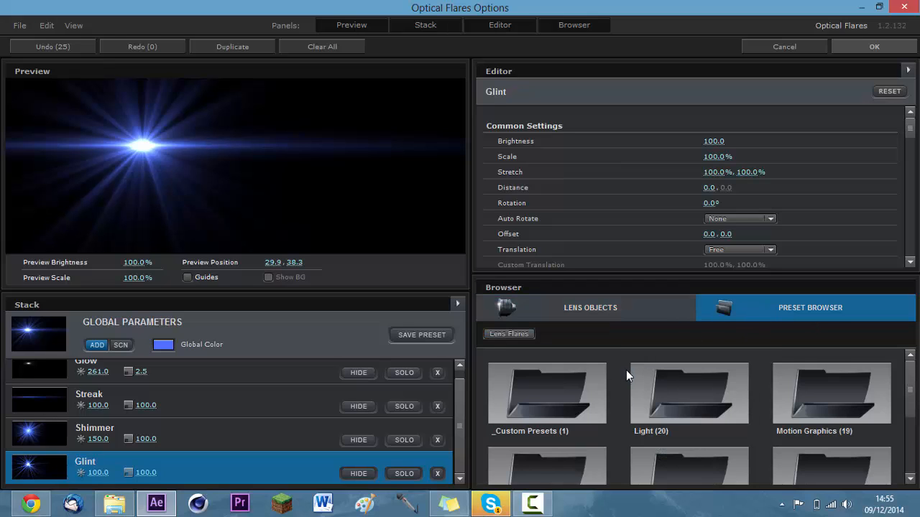
scroll(624, 371, down, 1)
scroll(634, 378, up, 1)
click(580, 392)
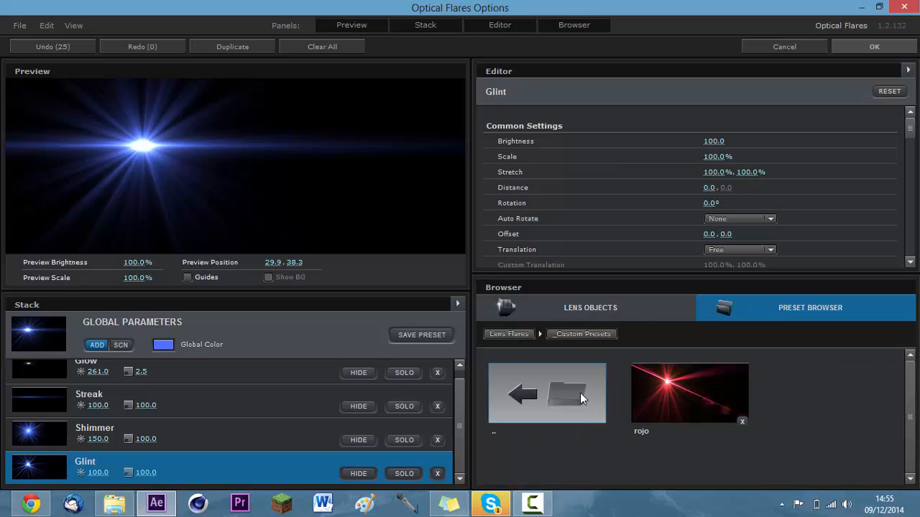
click(542, 385)
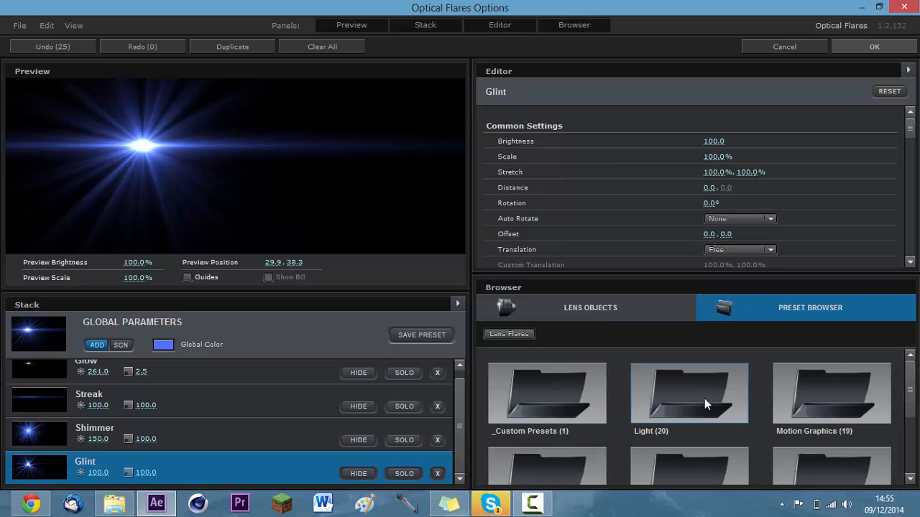
scroll(741, 407, down, 1)
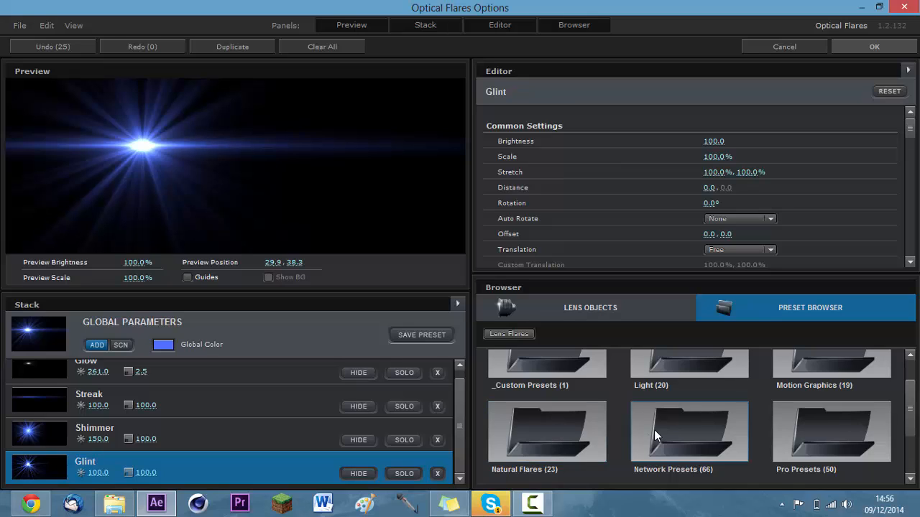
scroll(799, 450, down, 2)
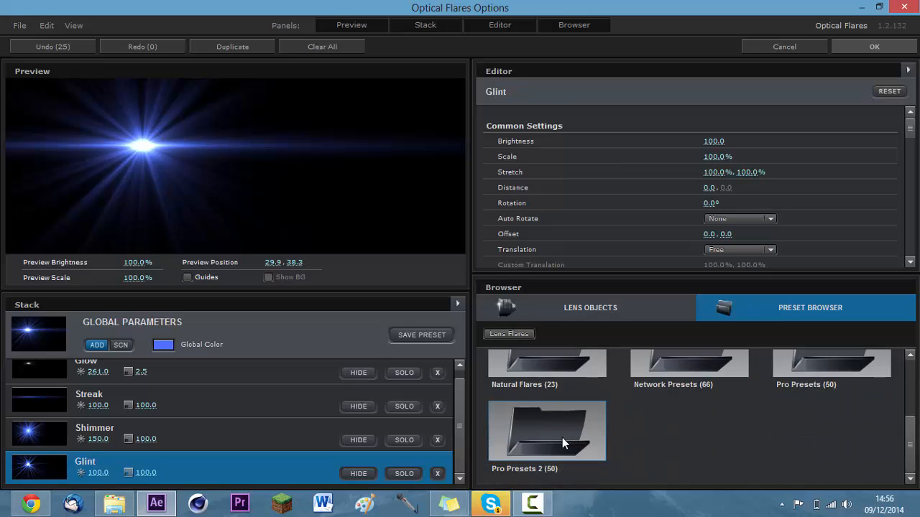
scroll(731, 438, up, 3)
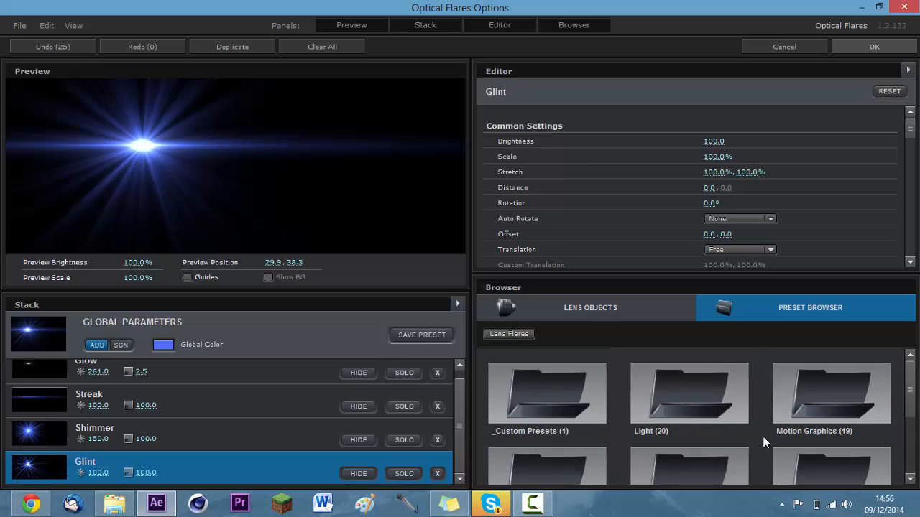
click(718, 386)
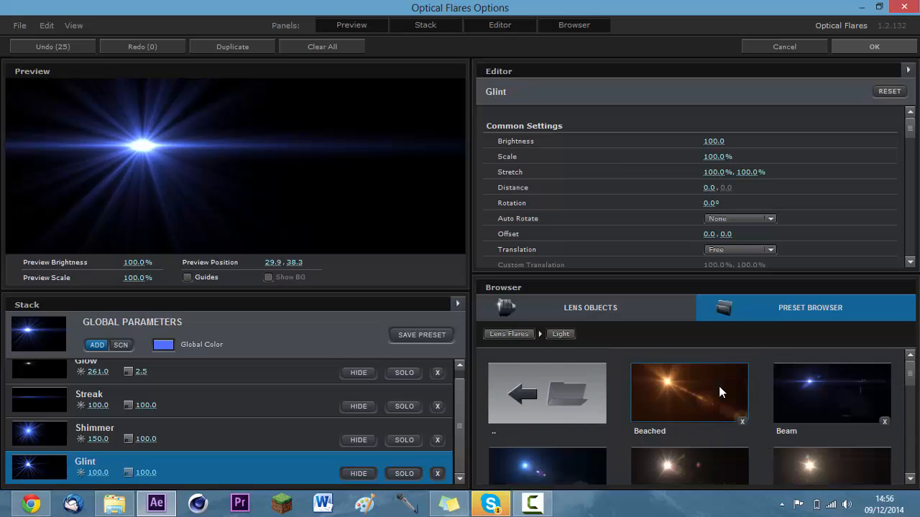
scroll(708, 427, down, 4)
scroll(711, 420, down, 6)
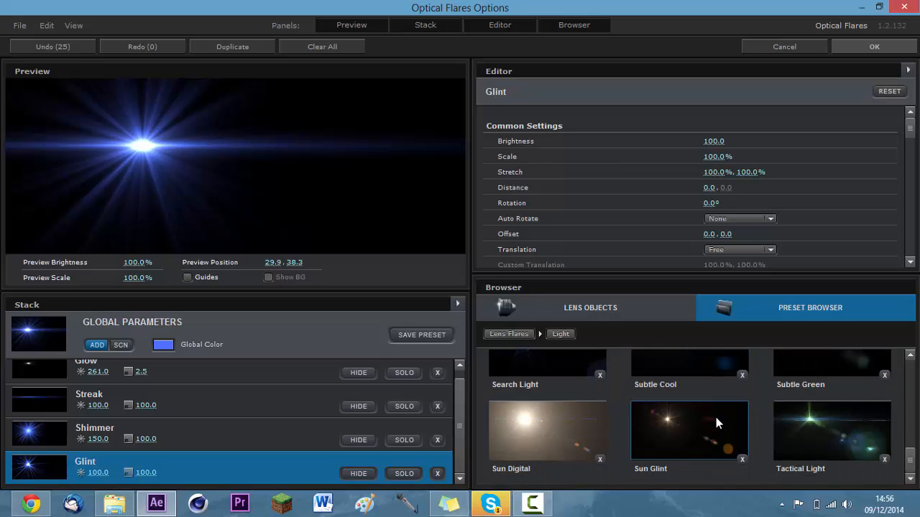
scroll(716, 418, up, 10)
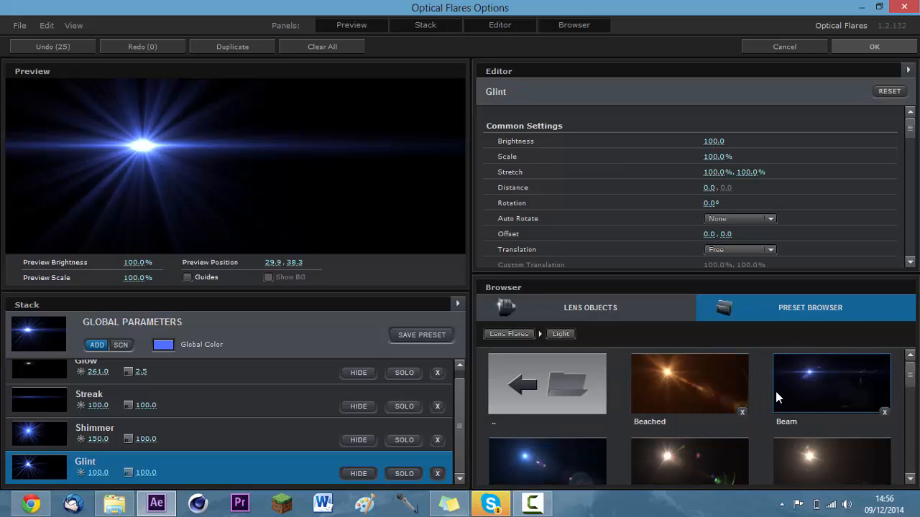
Try the Light preset Beam and Motion Graphics presets including Blue Artifact, ending on 50mm Prime.
click(776, 390)
click(583, 412)
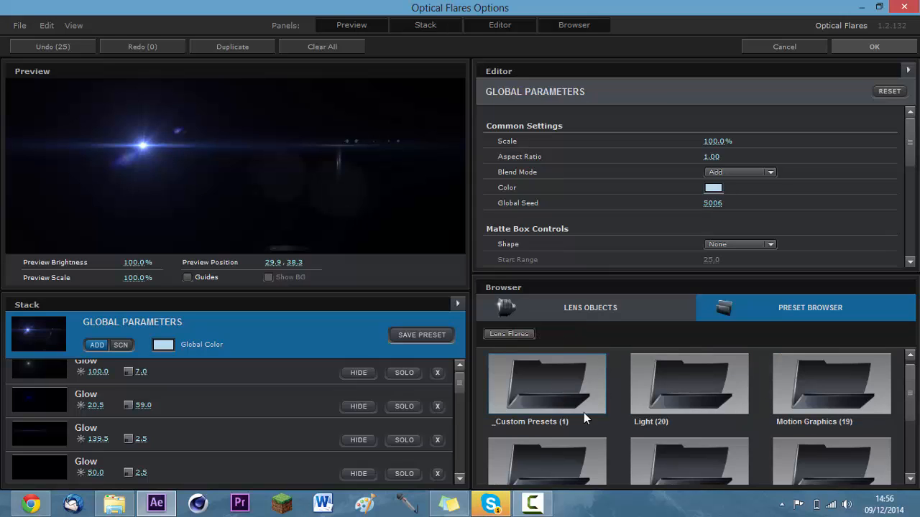
click(847, 397)
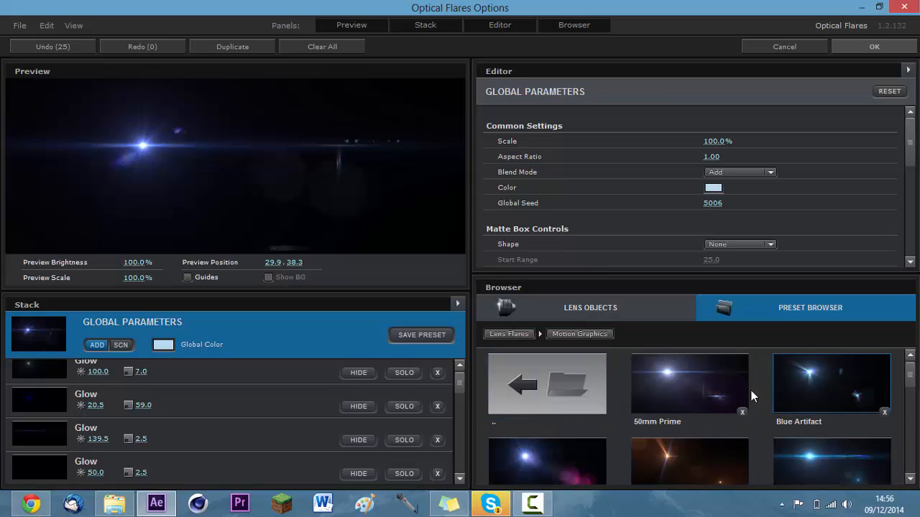
click(703, 383)
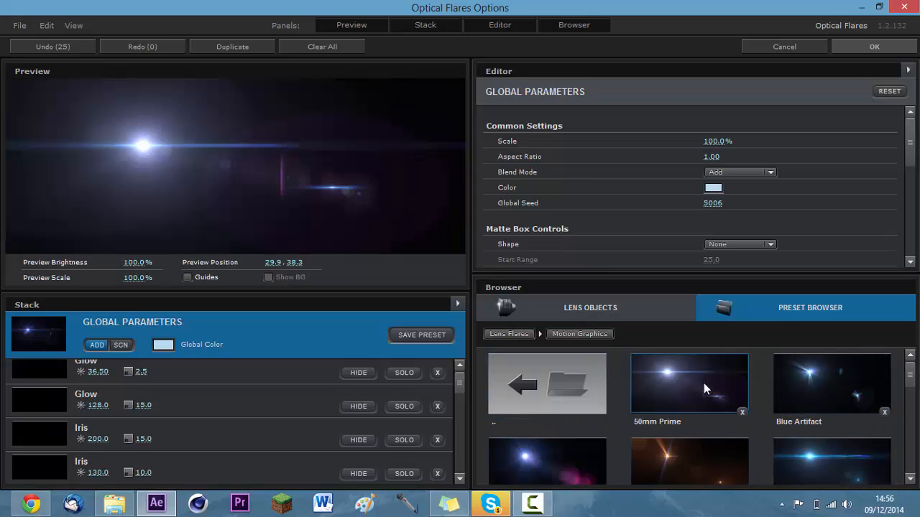
click(815, 368)
click(827, 458)
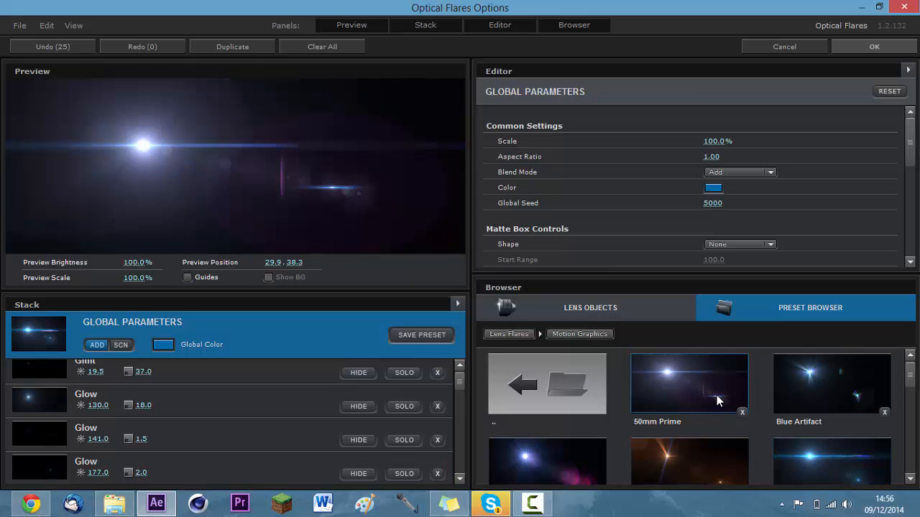
click(716, 397)
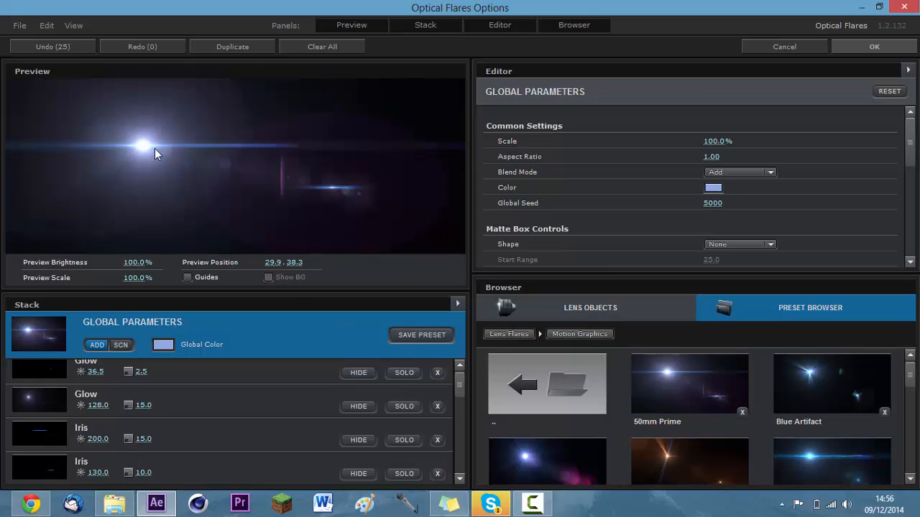
Set the stretch of the 50mm Prime flare's main Glow object to about 172% by 63%.
click(153, 408)
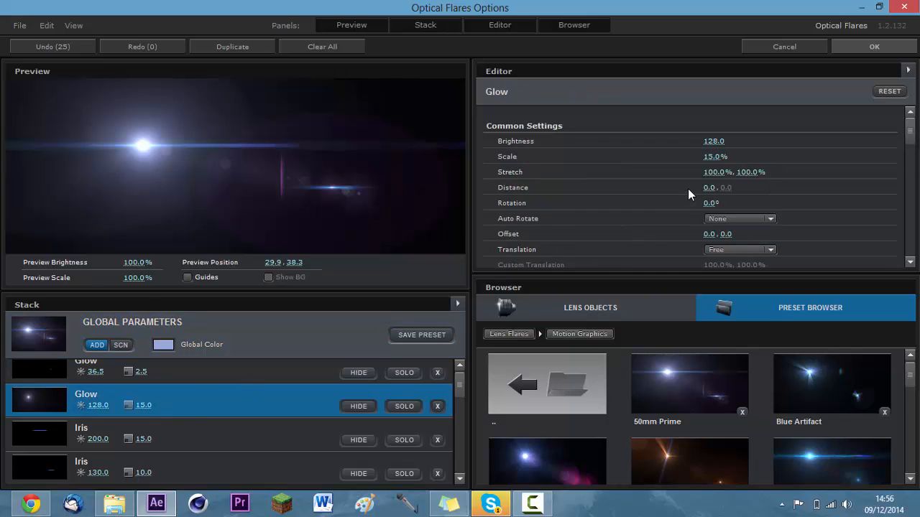
drag(744, 179, 817, 175)
drag(748, 174, 704, 183)
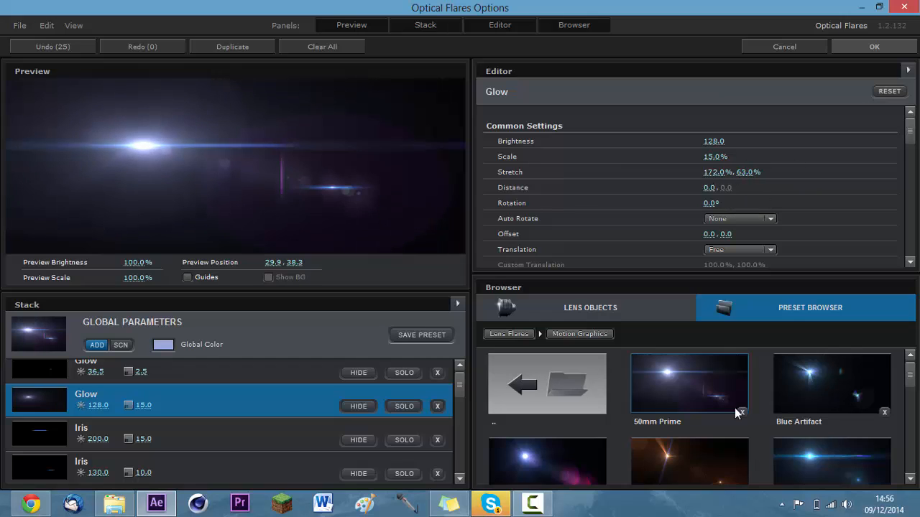
Try the blue streak preset below Blue Artifact and the Monster Flare preset, and look through the remaining Motion Graphics presets.
click(821, 463)
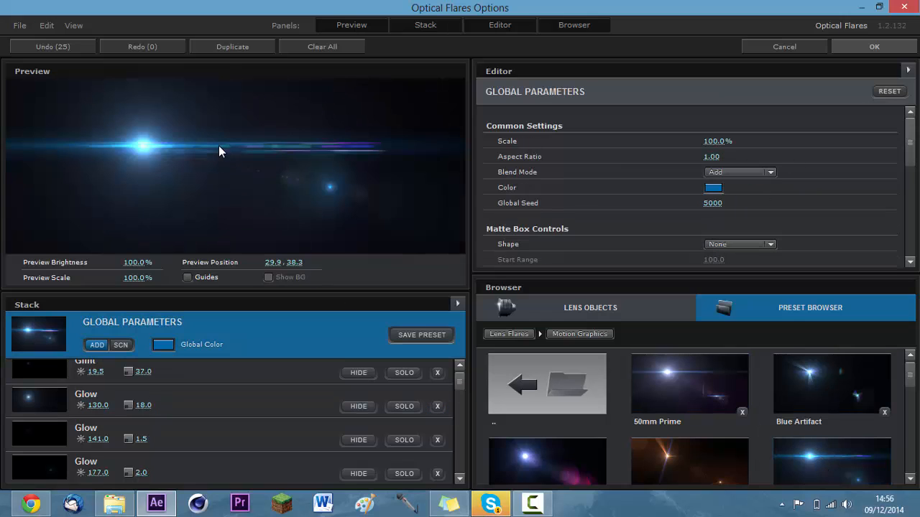
scroll(819, 425, down, 3)
scroll(825, 422, up, 3)
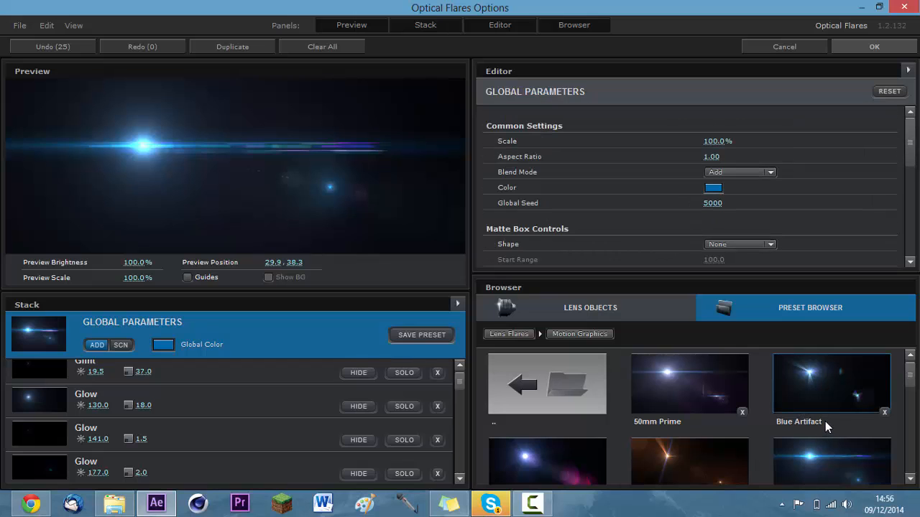
scroll(840, 415, down, 8)
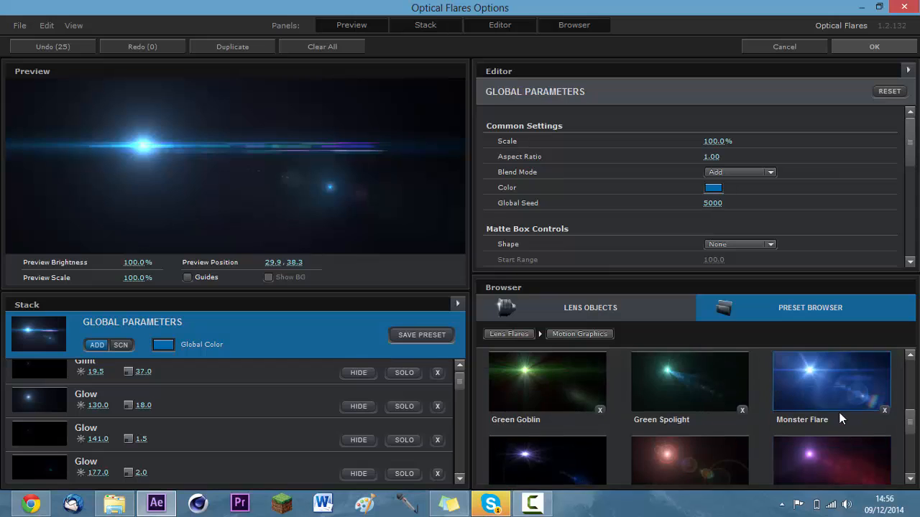
click(821, 388)
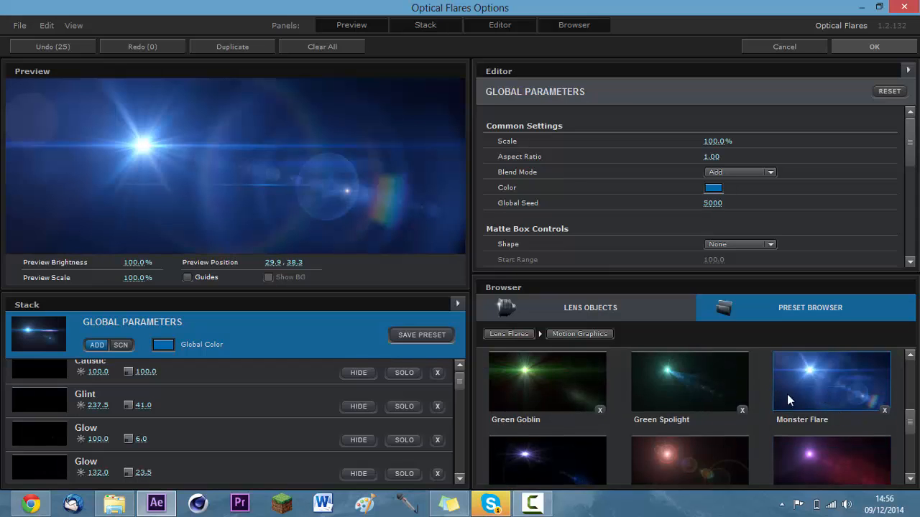
scroll(787, 407, down, 4)
scroll(789, 407, up, 2)
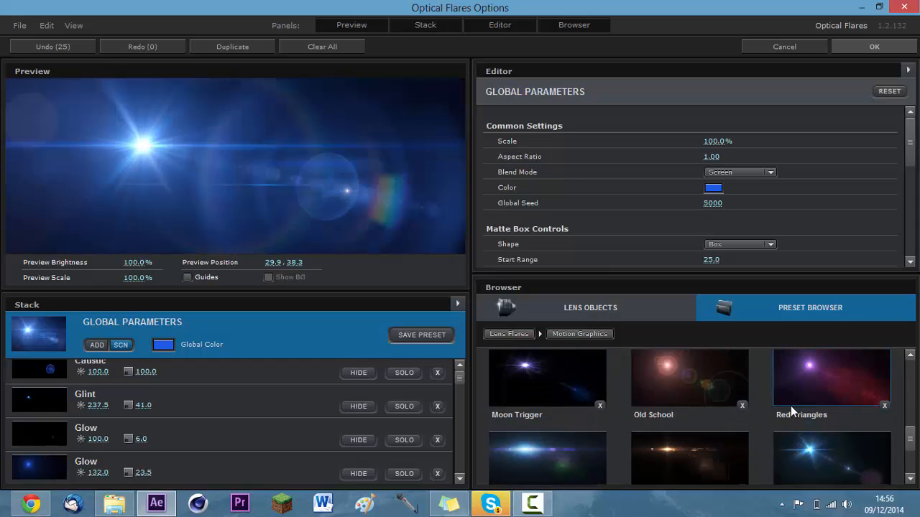
scroll(791, 405, down, 1)
scroll(790, 404, up, 3)
scroll(790, 404, up, 3)
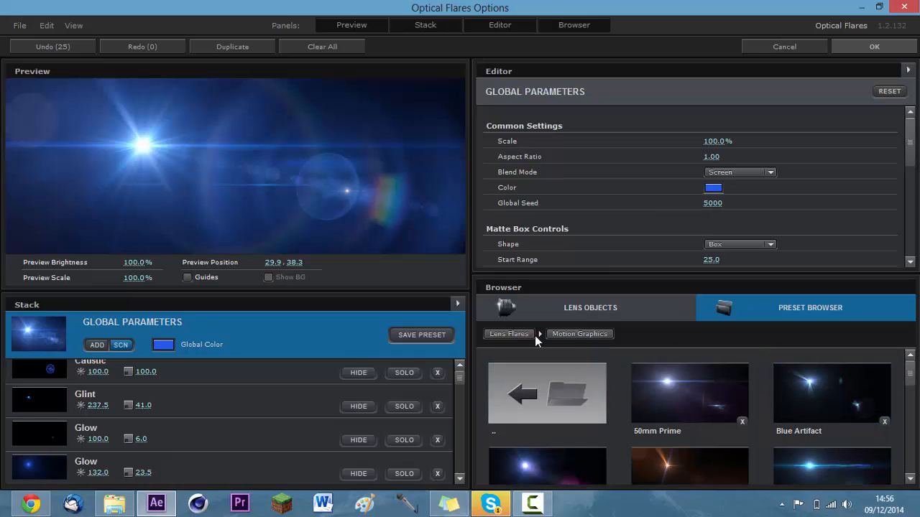
Load the Big Bang preset from the Pro Presets folder as the flare.
click(516, 382)
scroll(821, 442, down, 2)
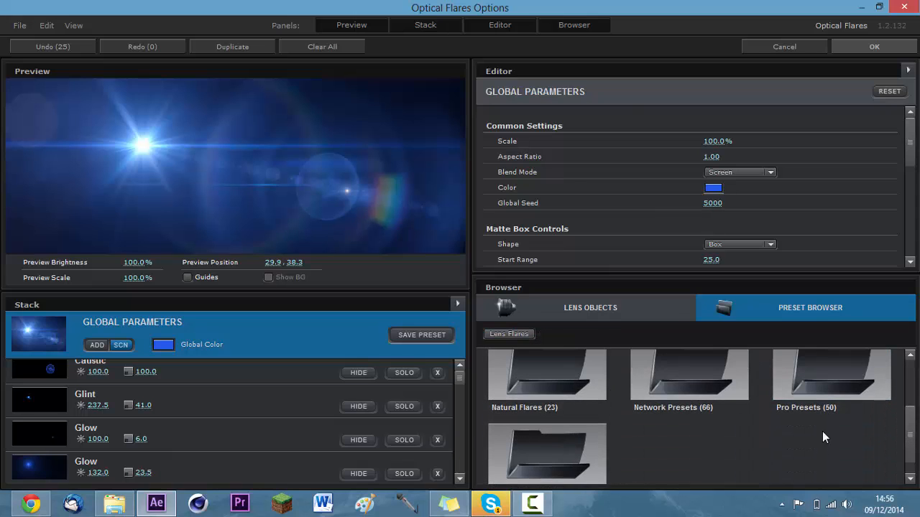
click(820, 433)
scroll(715, 409, down, 5)
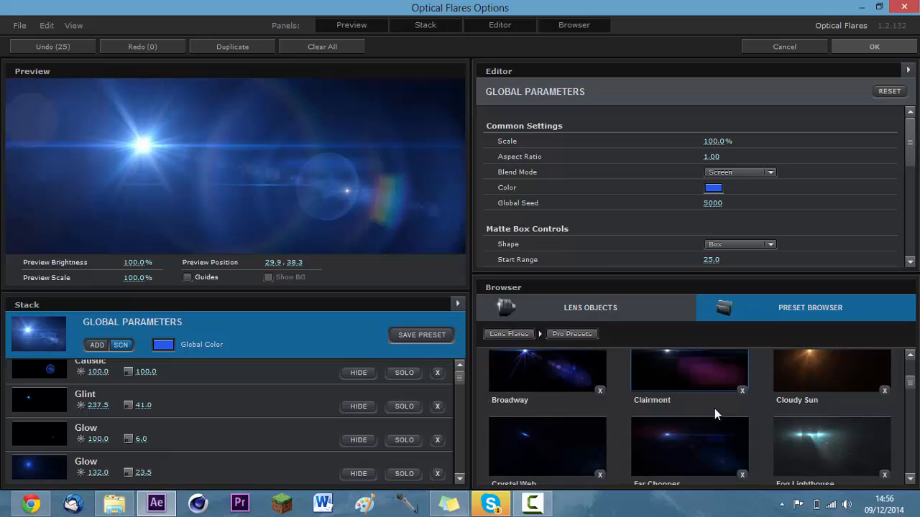
scroll(717, 413, down, 2)
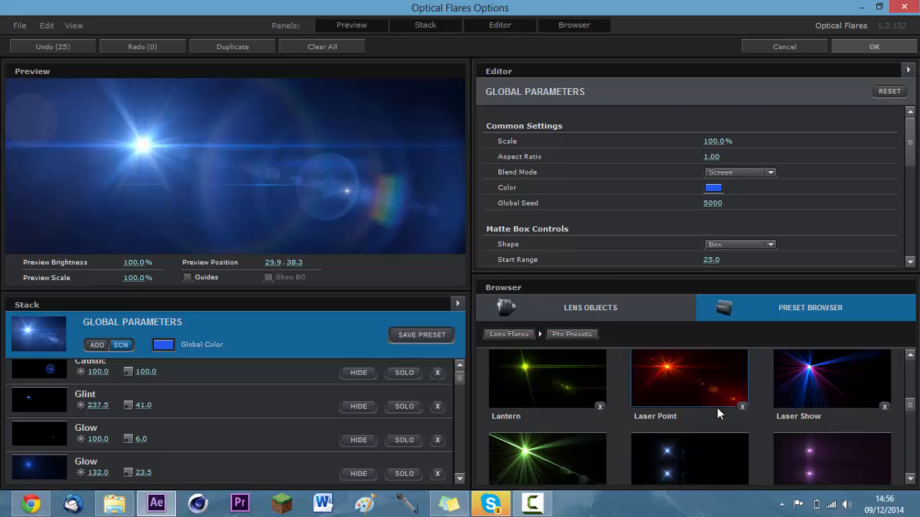
scroll(720, 411, up, 5)
scroll(720, 404, up, 2)
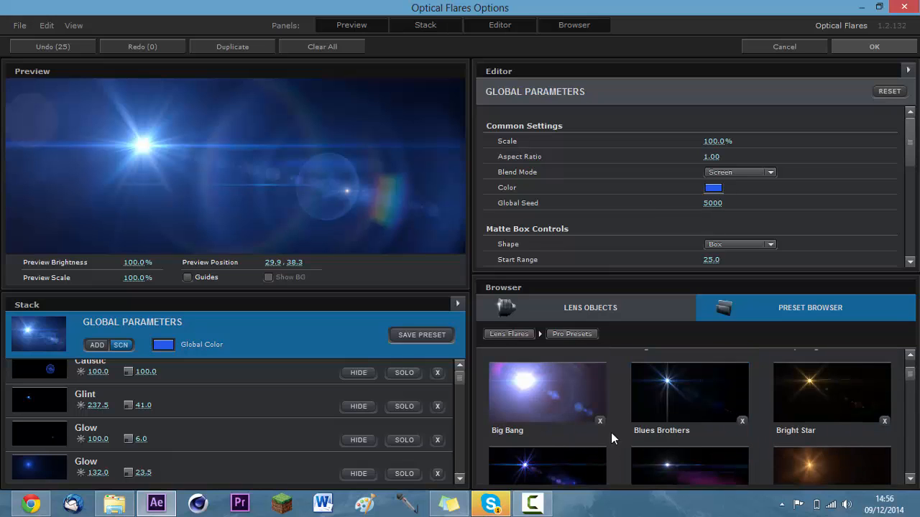
click(572, 404)
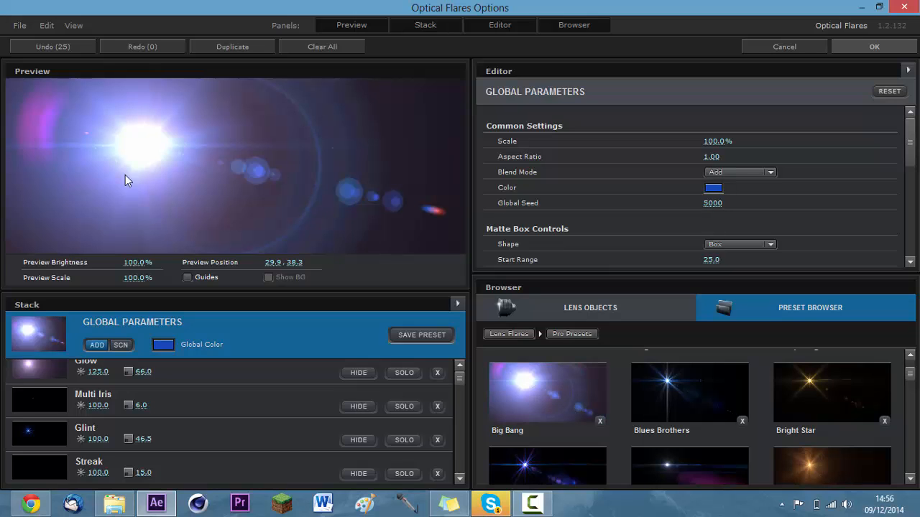
Move the preview position to about 26, 36 and apply the flare settings to the black solid.
drag(127, 176, 127, 144)
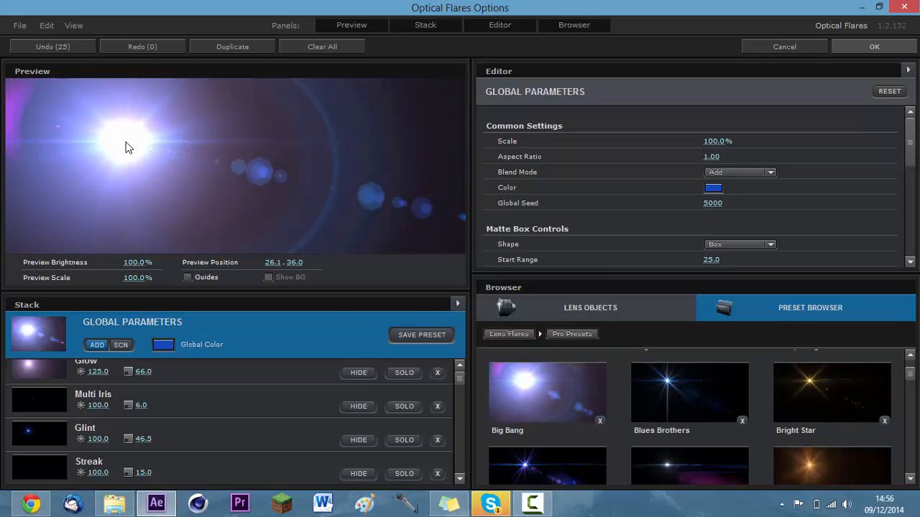
click(899, 49)
click(719, 69)
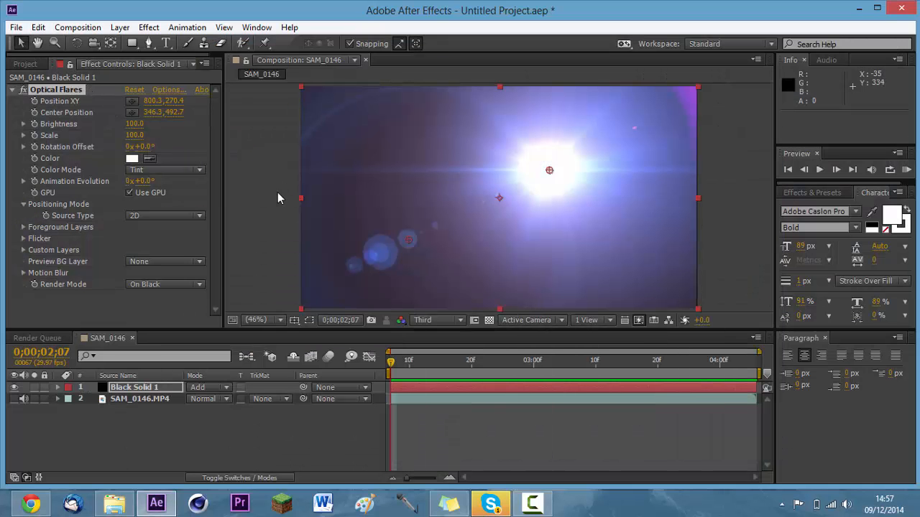
Show the SAM_0146.MP4 footage, reduce the flare's brightness to 34, and move the flare onto the hands at about 661, 270.
click(13, 399)
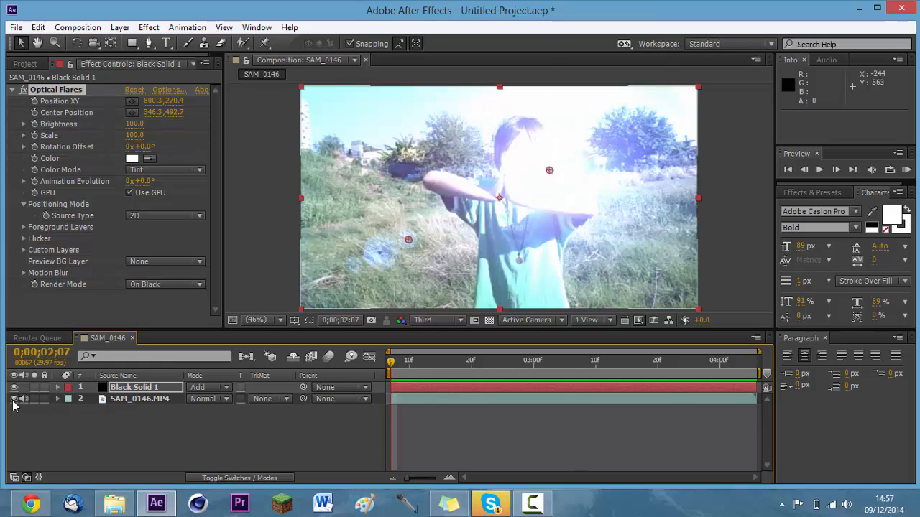
drag(139, 129, 98, 133)
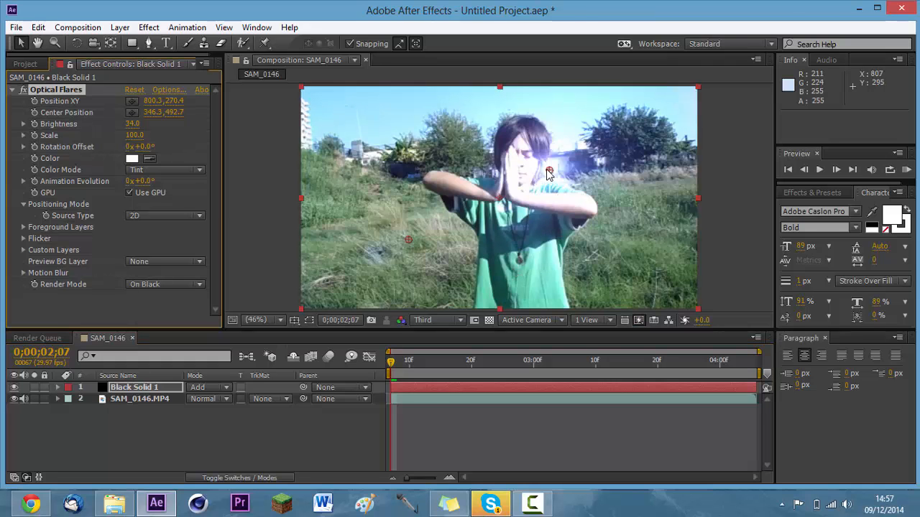
drag(549, 170, 506, 170)
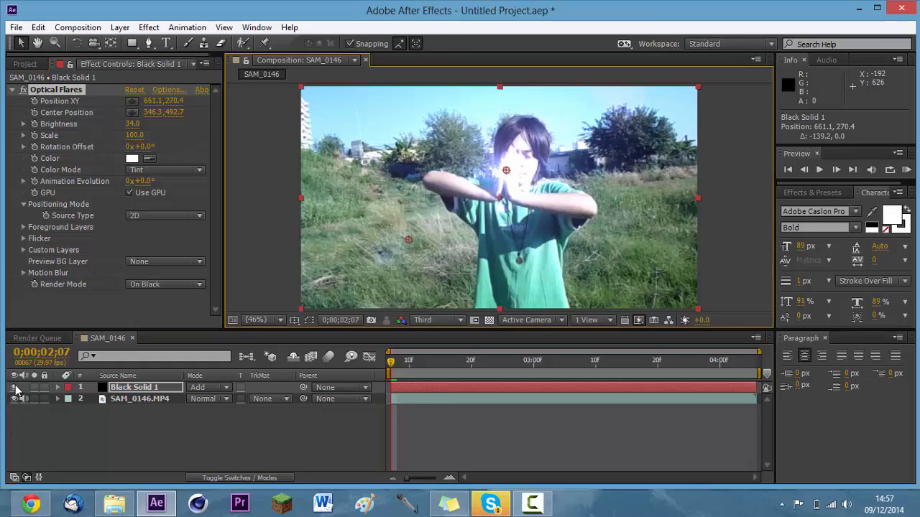
click(14, 387)
click(15, 388)
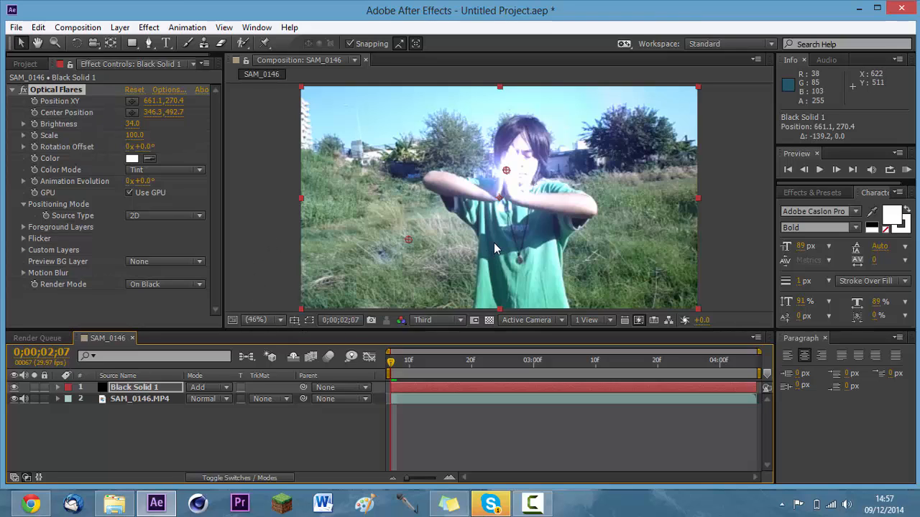
Keyframe the flare's Position XY at about 663, 288 on frame 0;00;02;07 and about 646, 253 on frame 0;00;02;08.
click(34, 101)
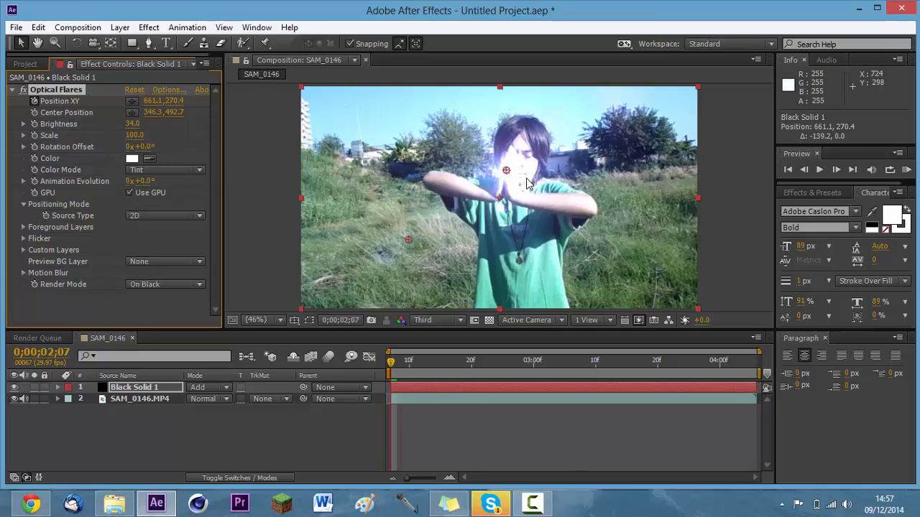
drag(506, 171, 521, 200)
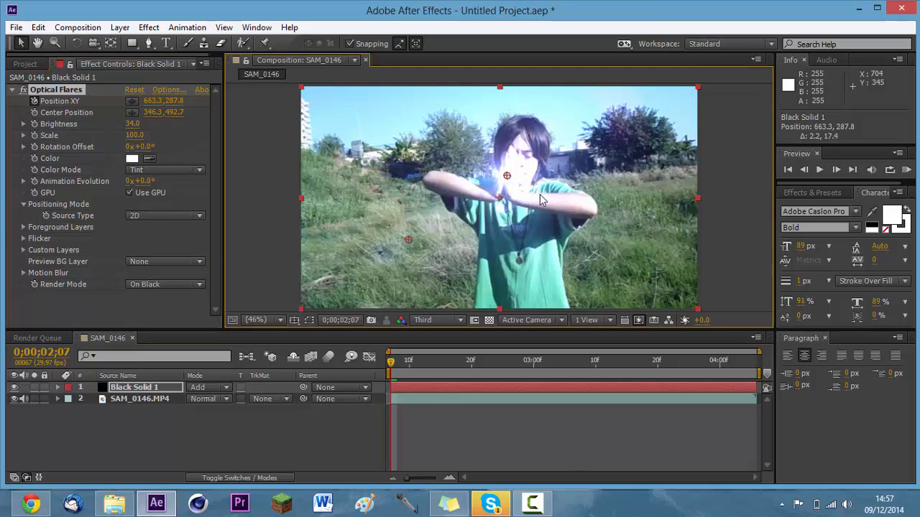
click(836, 169)
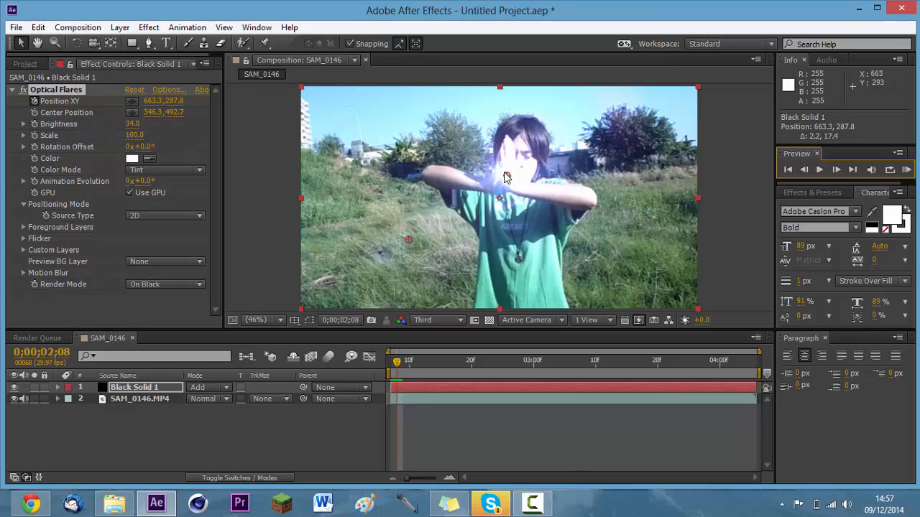
drag(505, 177, 499, 165)
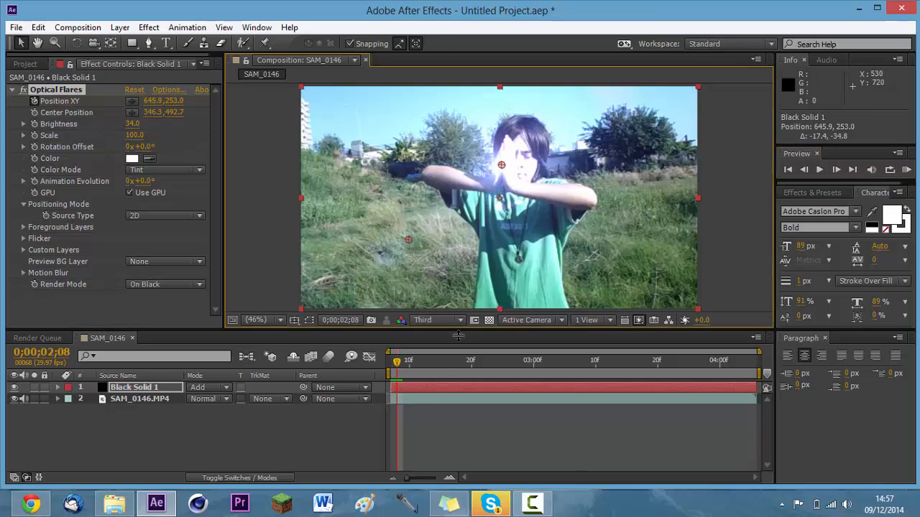
Reveal the keyframed Position XY property of Black Solid 1 in the timeline.
click(443, 388)
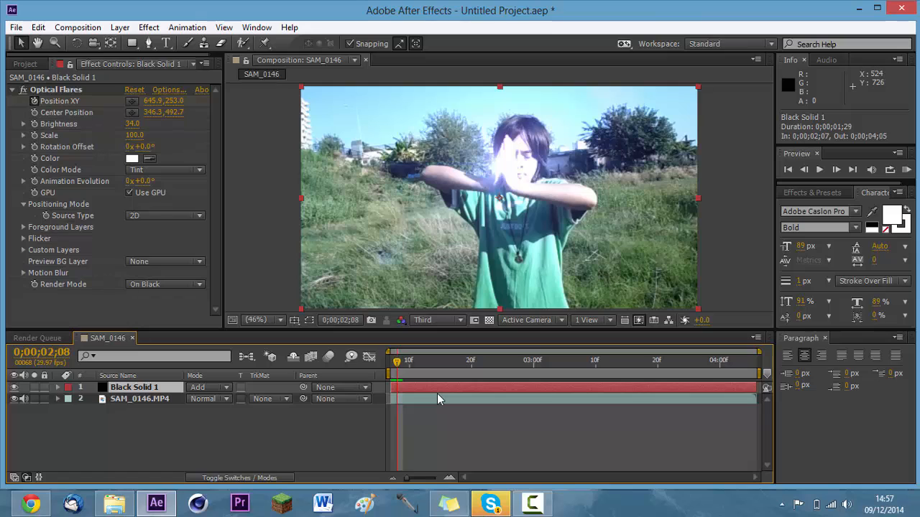
click(142, 400)
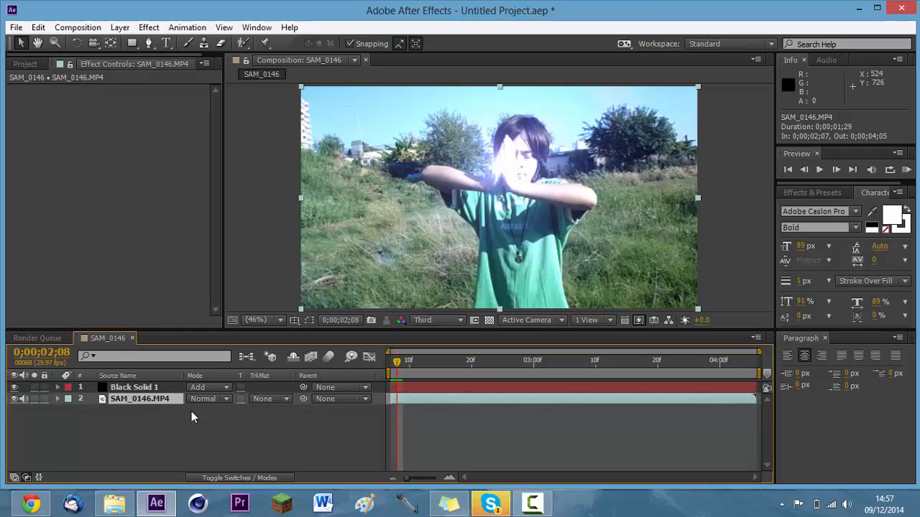
click(140, 387)
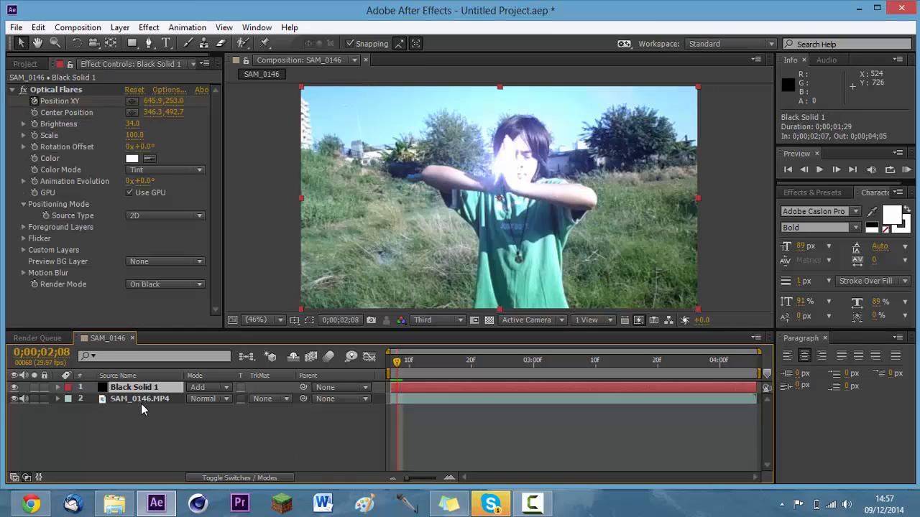
click(143, 404)
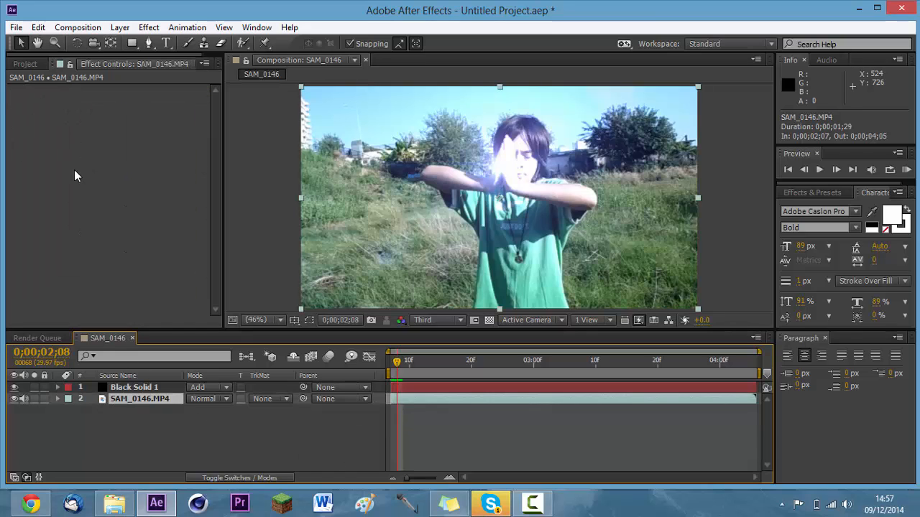
click(139, 388)
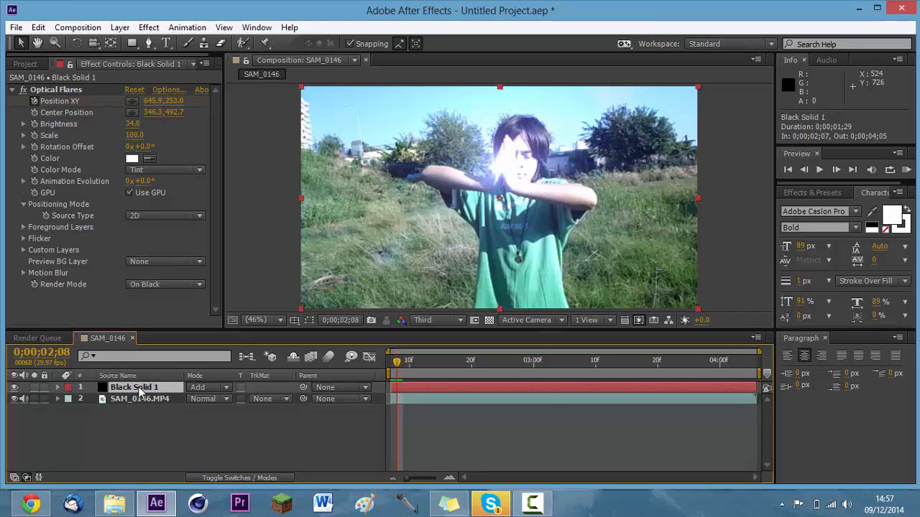
key(u)
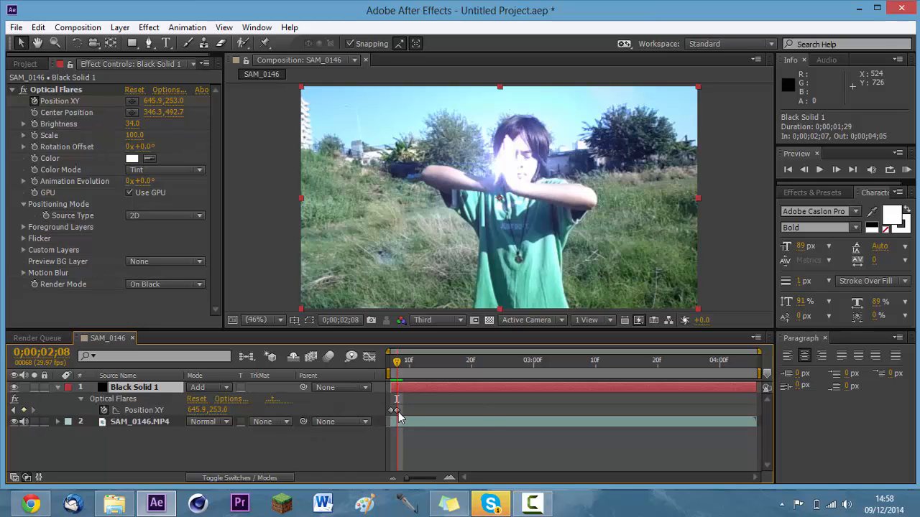
Keyframe the flare along the hands on frames 0;00;02;09 and 0;00;02;10, placing it at about 626, 183 on the latter.
click(53, 92)
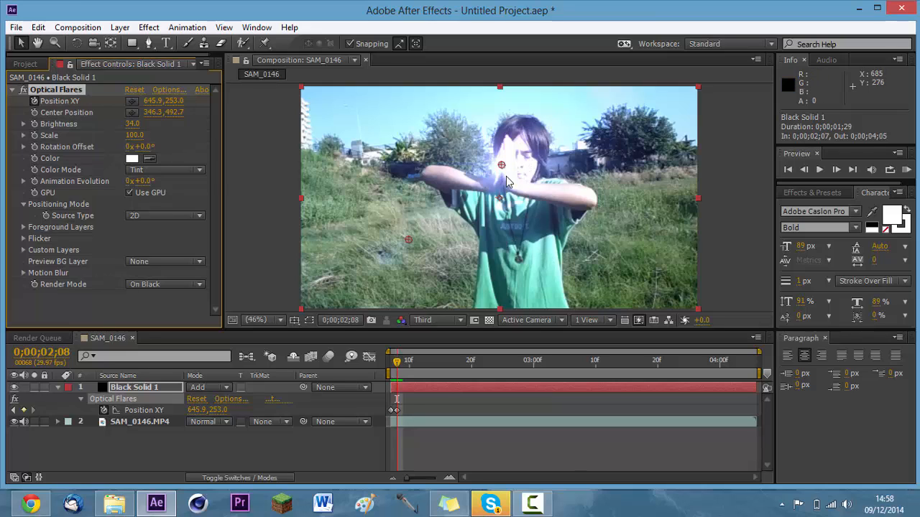
key(Page_Down)
drag(508, 169, 501, 148)
key(Page_Down)
key(Page_Down)
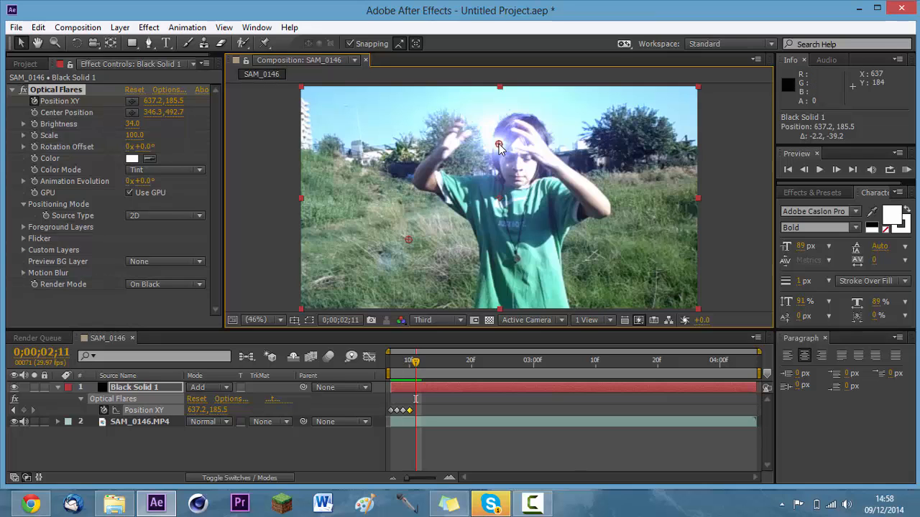
key(Page_Up)
drag(500, 147, 499, 147)
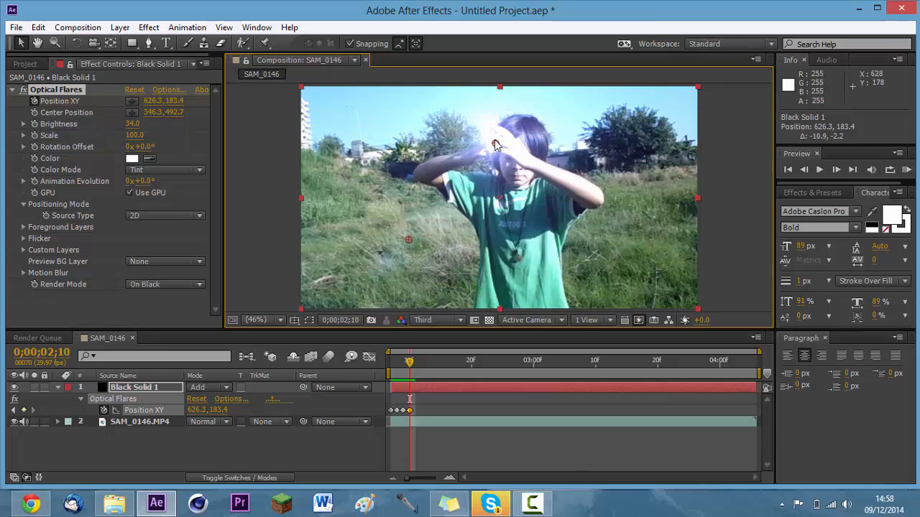
Trim the end of Black Solid 1 to 0;00;02;10 and advance one frame to 0;00;02;11.
click(470, 389)
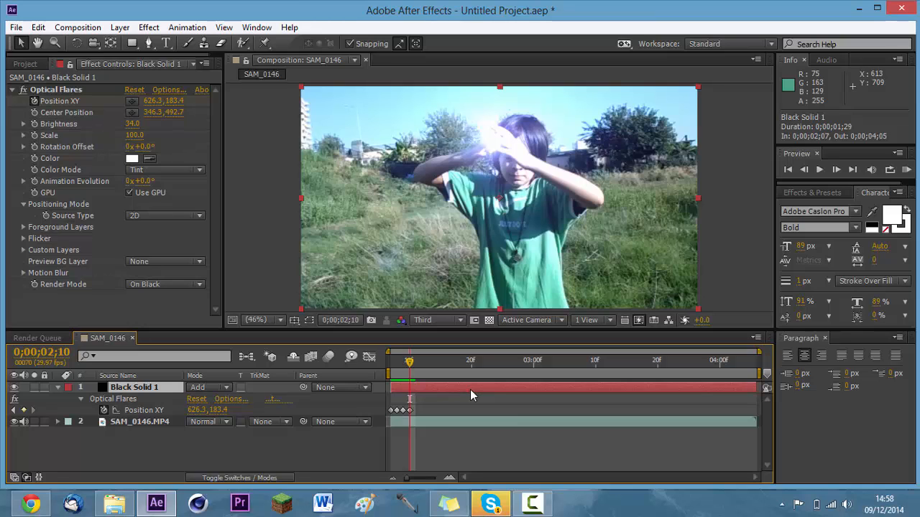
key(alt+])
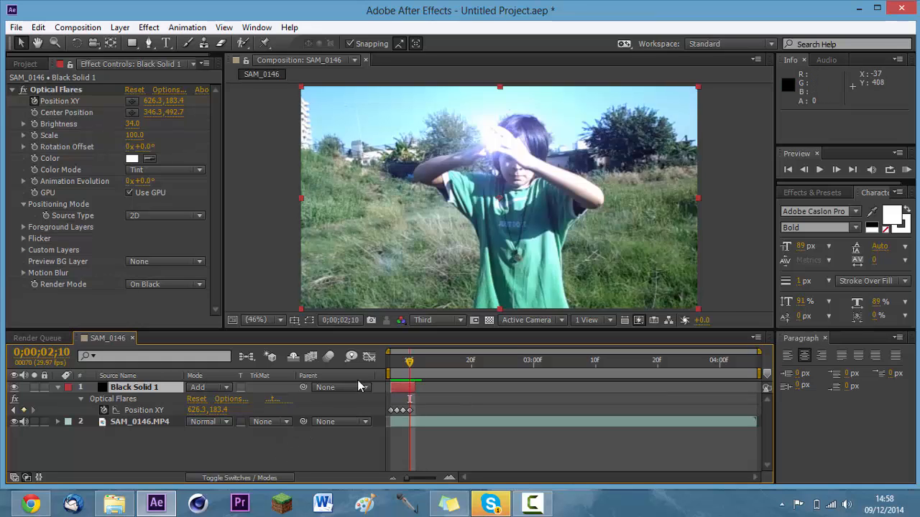
key(Page_Down)
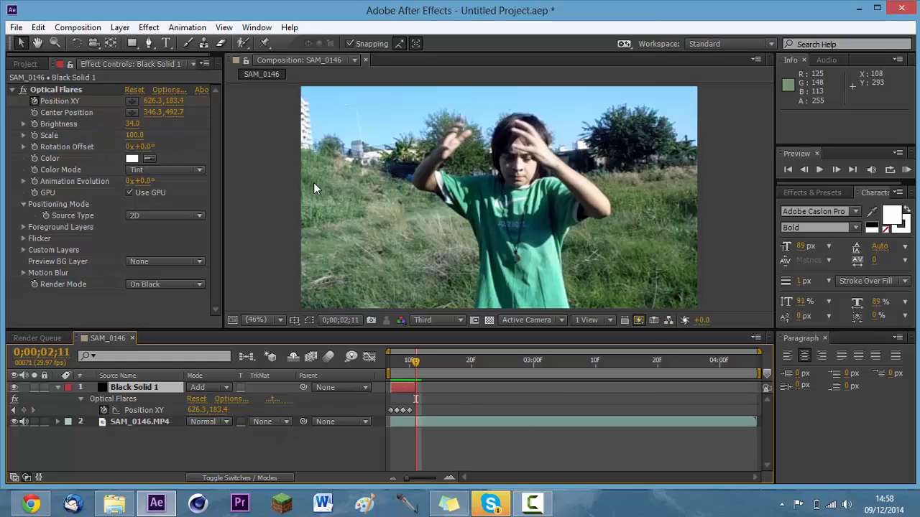
Create two more black solids and set the blending mode of both to Add.
key(ctrl+y)
key(Return)
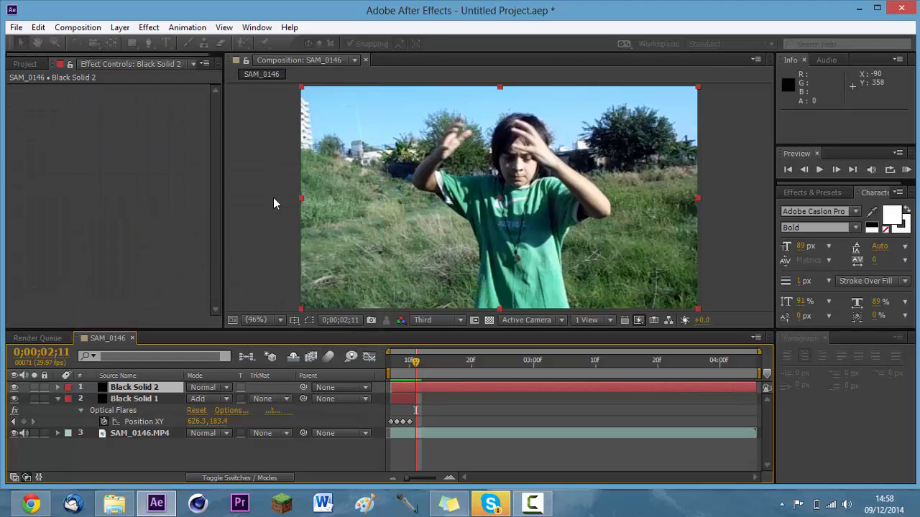
key(ctrl+y)
key(Return)
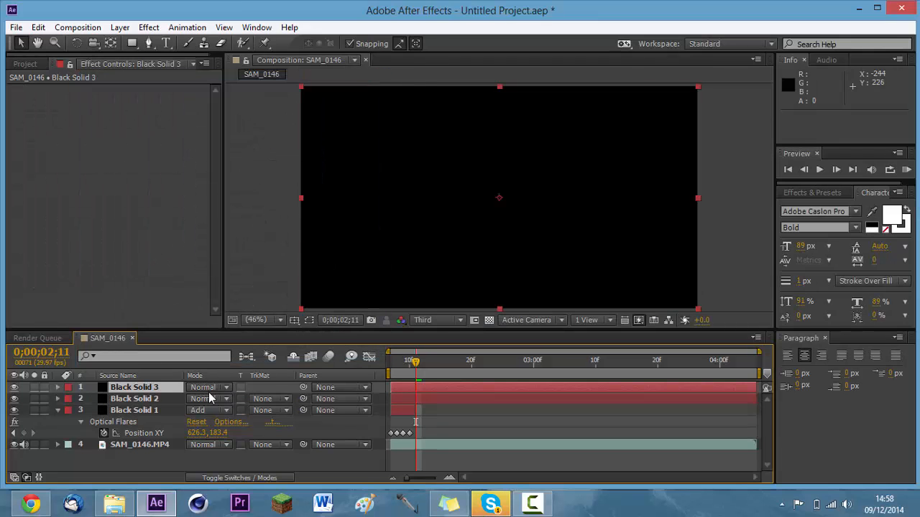
click(212, 389)
click(241, 194)
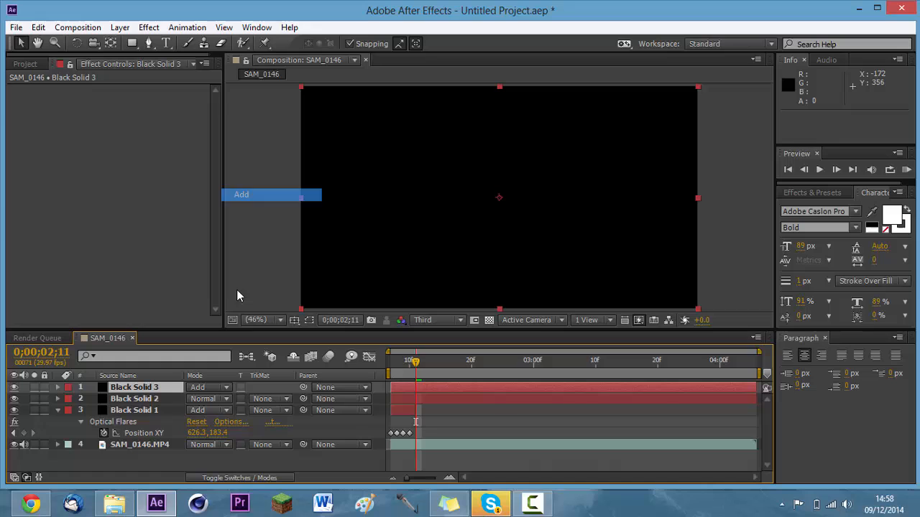
click(214, 399)
click(241, 194)
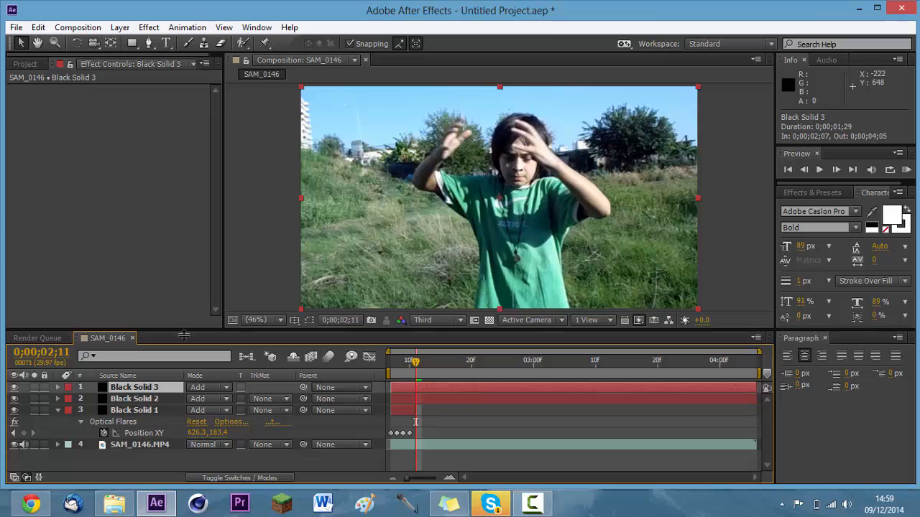
Collapse Black Solid 1 and add the Optical Flares effect to both Black Solid 2 and Black Solid 3.
click(58, 410)
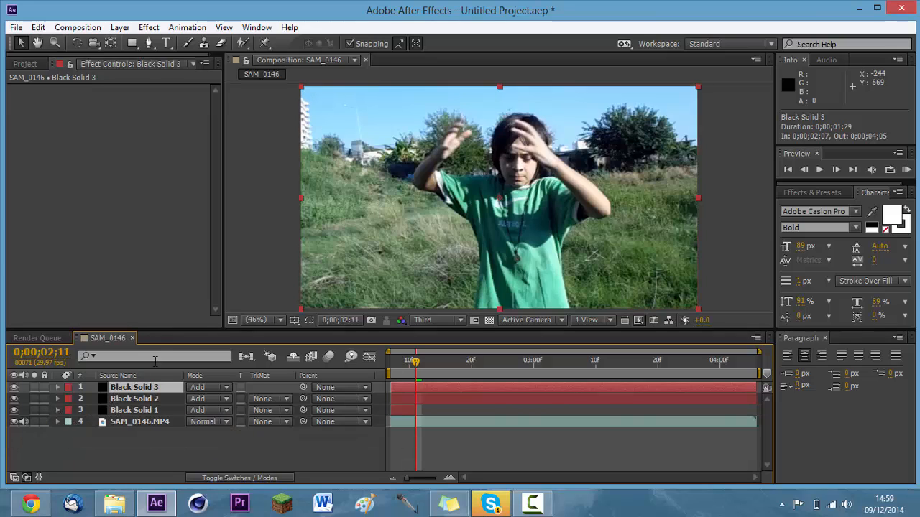
shift+click(139, 400)
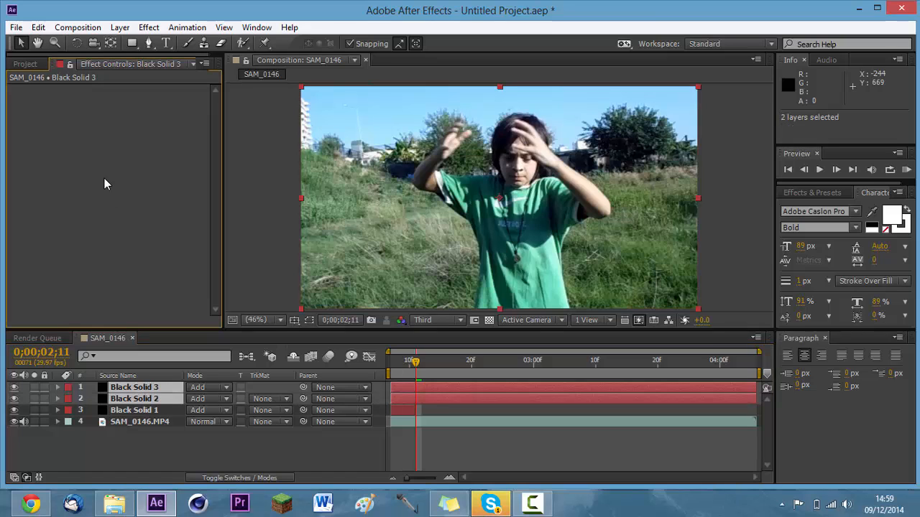
key(ctrl+v)
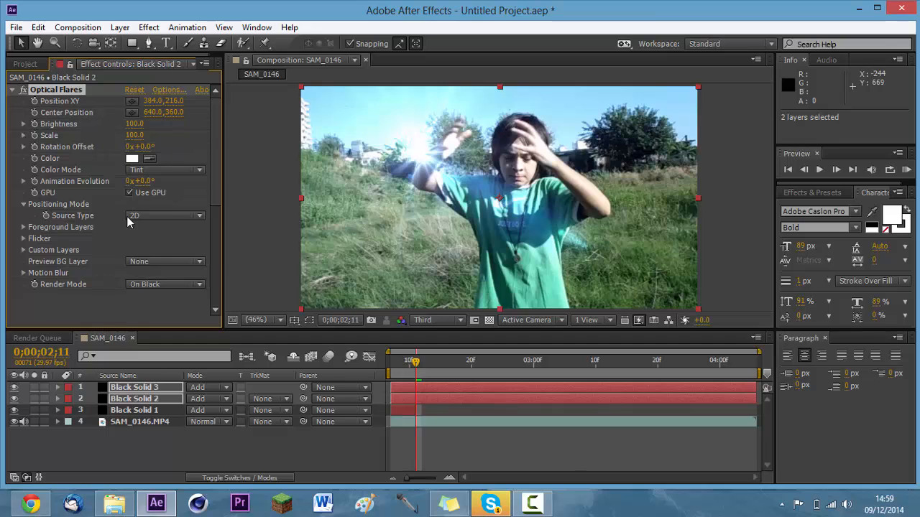
Move Black Solid 2's flare onto the hand before the face at about 719, 155, with the preview resolution set to Quarter.
click(45, 92)
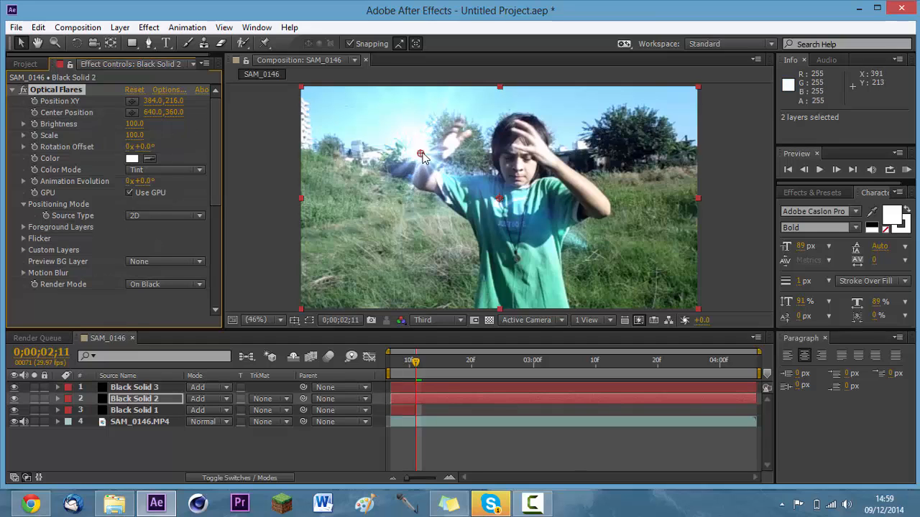
drag(419, 154, 540, 143)
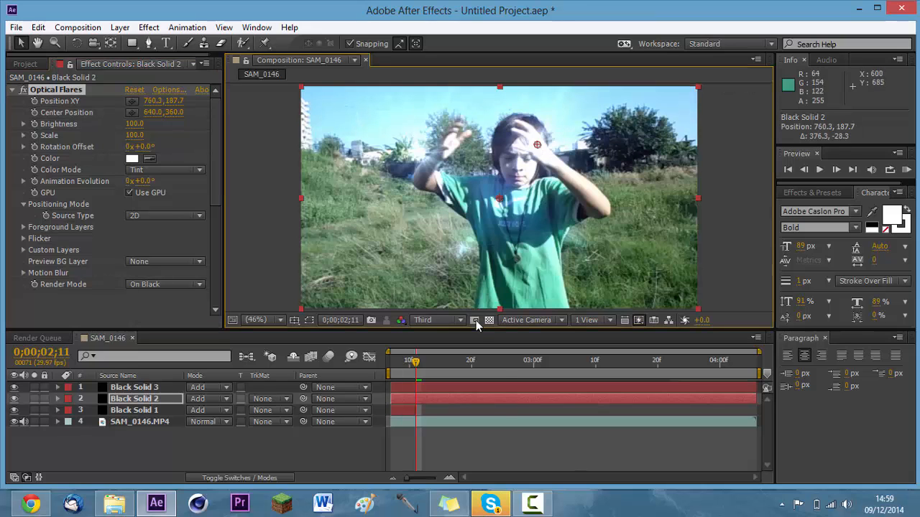
click(444, 319)
click(455, 397)
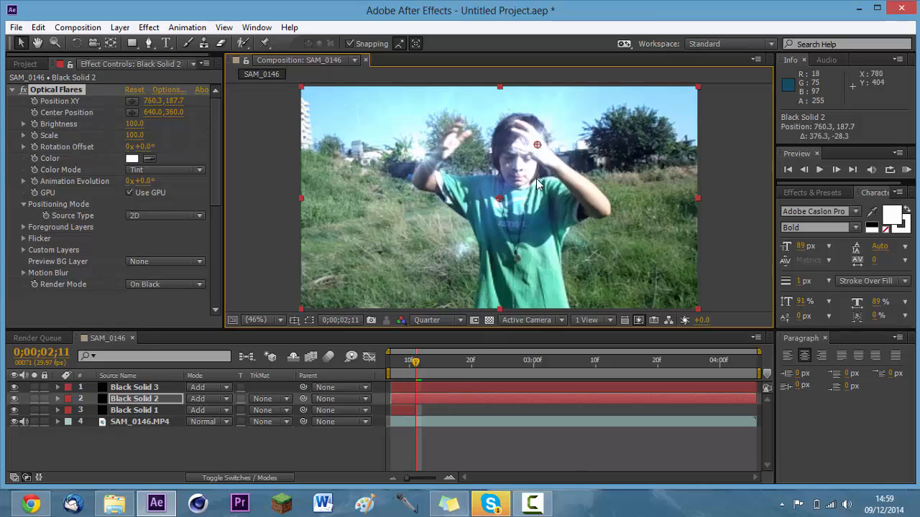
drag(534, 142, 521, 132)
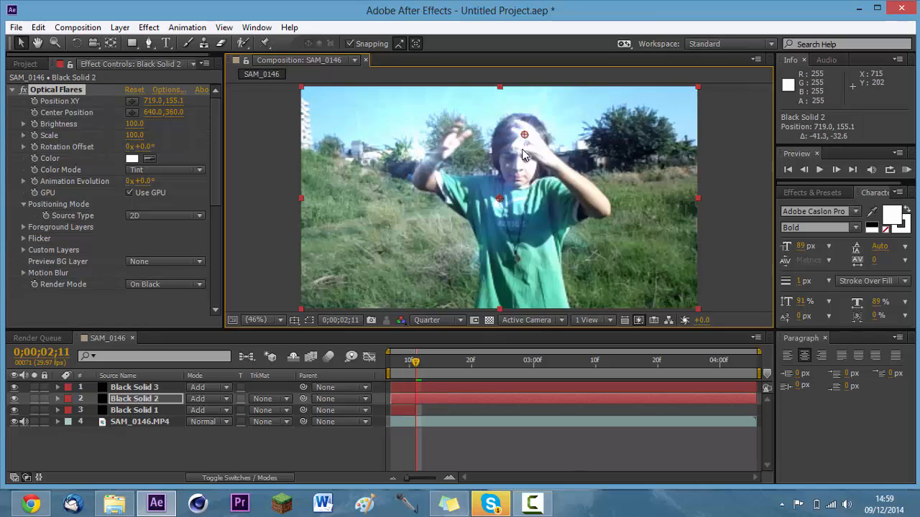
Place Black Solid 3's flare on the other raised hand at about 495, 175, hiding Black Solid 3 and Black Solid 2 for alignment.
click(145, 389)
click(45, 90)
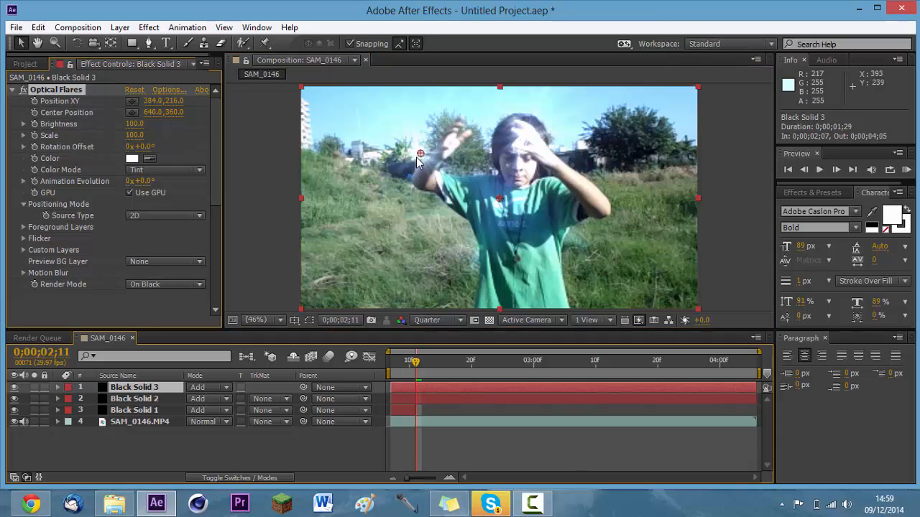
drag(421, 151, 455, 138)
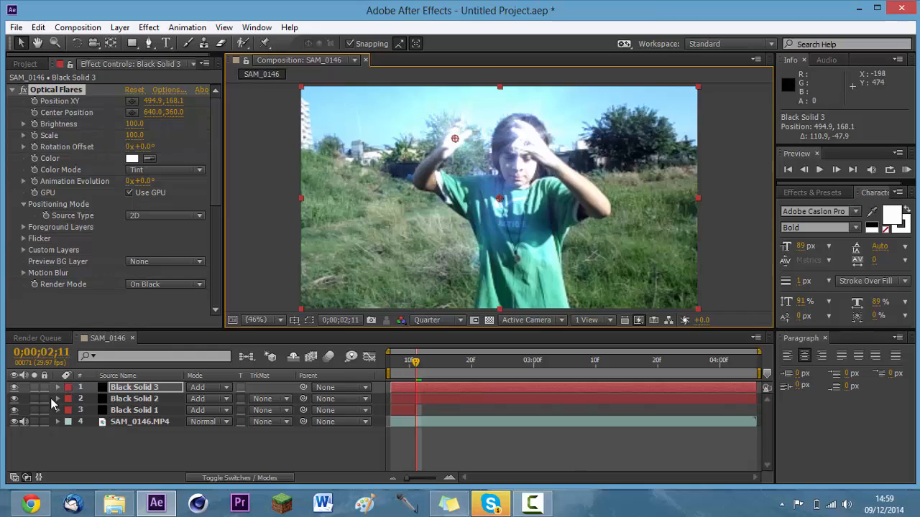
click(18, 387)
click(18, 399)
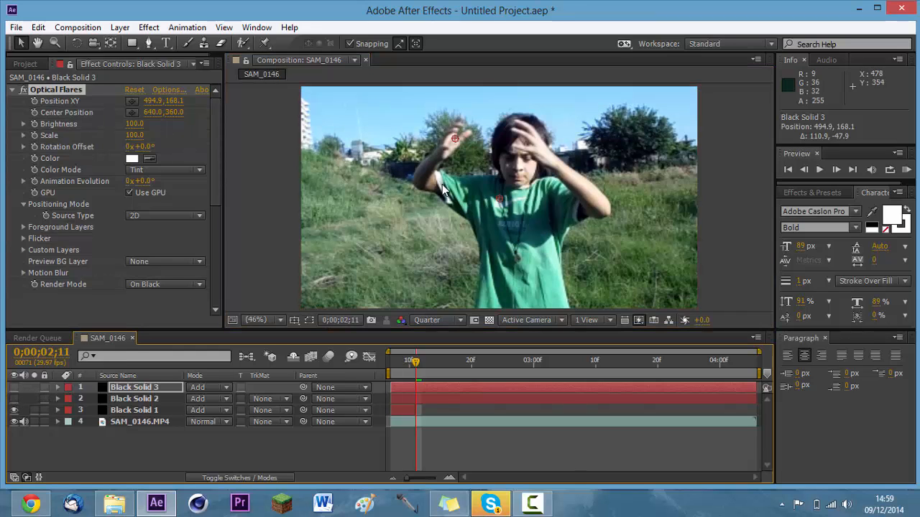
drag(454, 139, 454, 141)
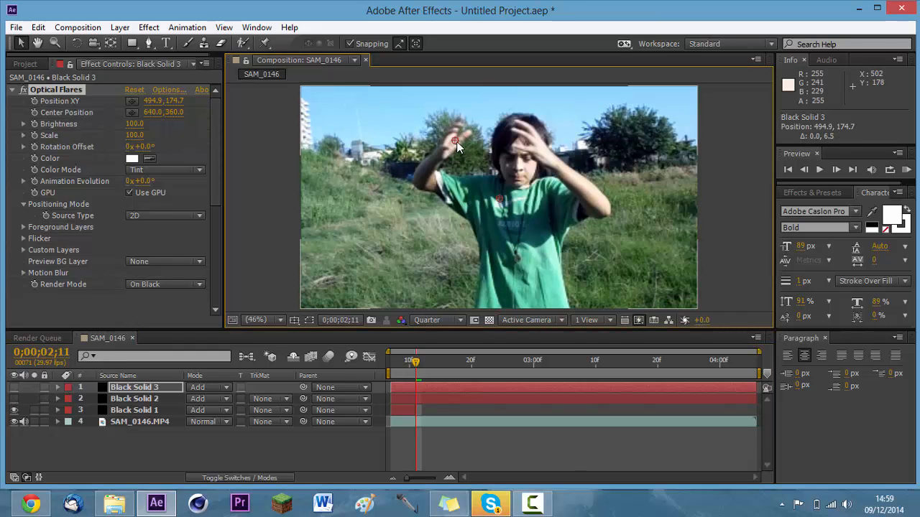
Enable Position XY keyframing on Black Solid 3's flare and trim the starts of Black Solid 3 and Black Solid 2 to 0;00;02;11.
click(33, 102)
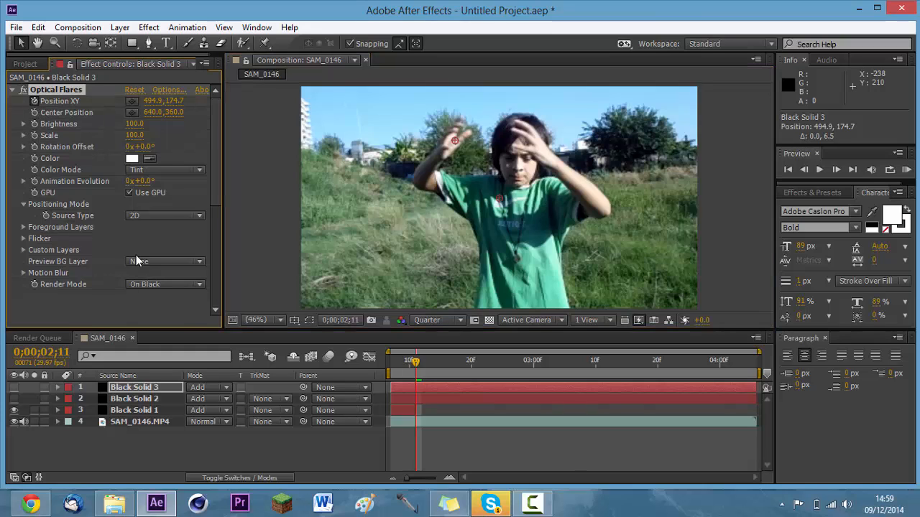
click(422, 391)
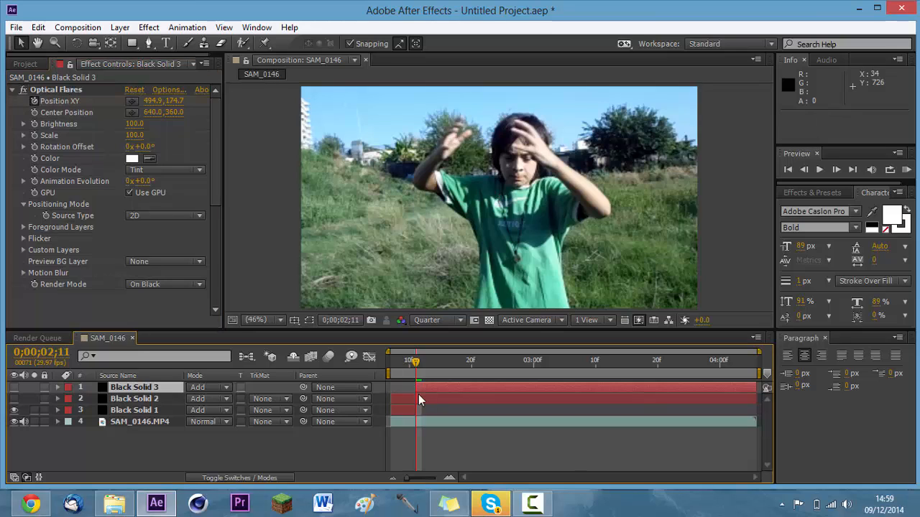
click(426, 395)
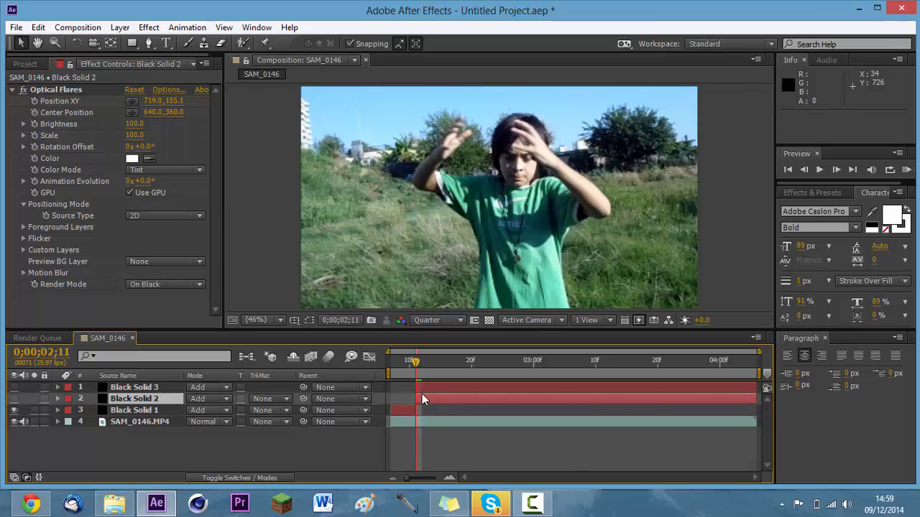
key(alt+bracketleft)
Keyframe Black Solid 3's flare frame by frame to follow the hand away from the face, ending at about 343, 416 at 0;00;02;23.
click(424, 390)
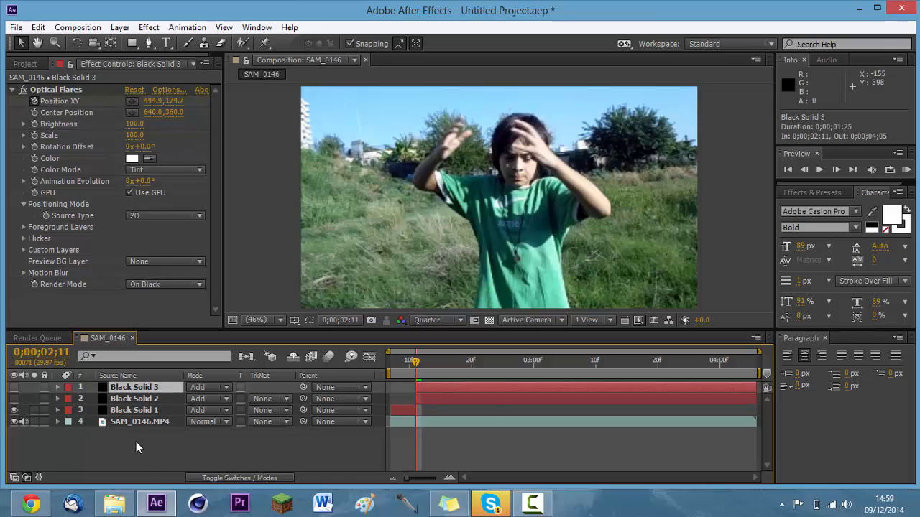
click(50, 89)
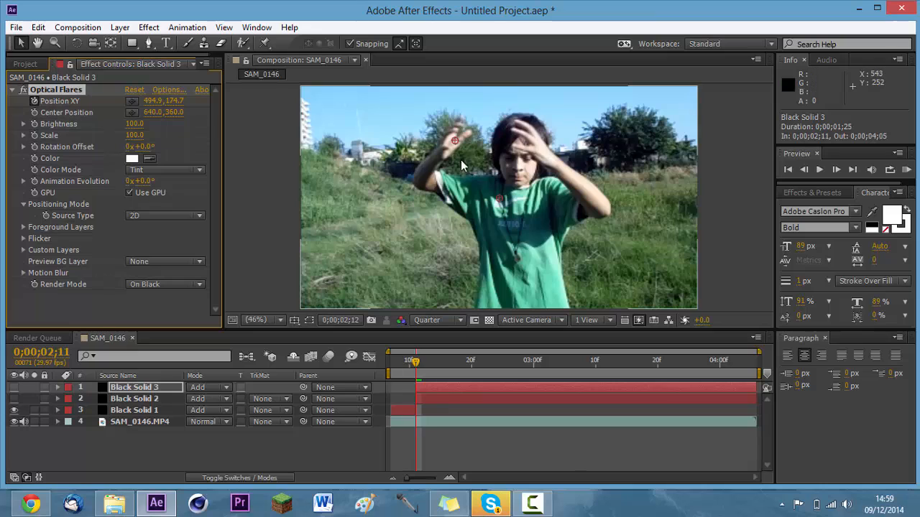
key(Page_Down)
mouse_move(442, 142)
mouse_down()
mouse_move(422, 135)
mouse_move(392, 148)
mouse_move(390, 186)
mouse_move(409, 221)
mouse_up()
key(Page_Down)
key(Page_Down)
key(Page_Down)
key(Page_Down)
key(Page_Down)
key(Page_Down)
key(Page_Down)
key(Page_Down)
key(Page_Down)
key(Page_Down)
key(Page_Down)
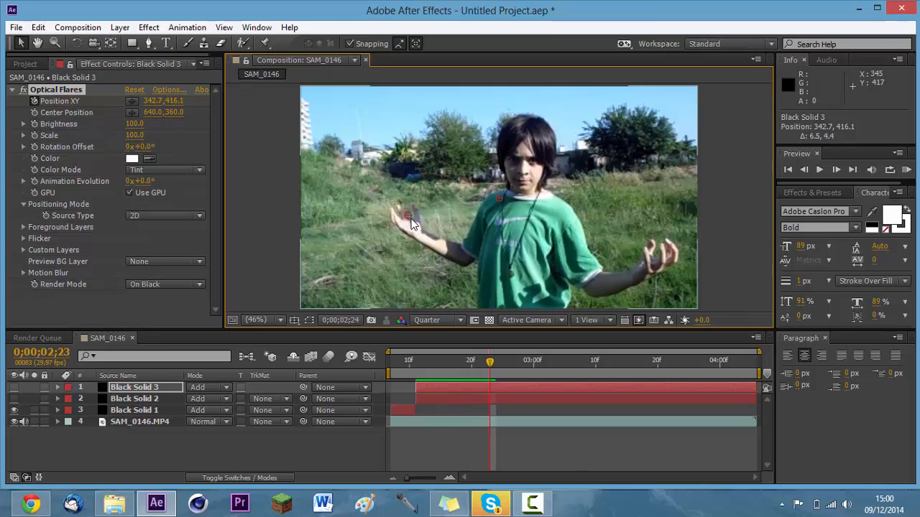
key(Page_Down)
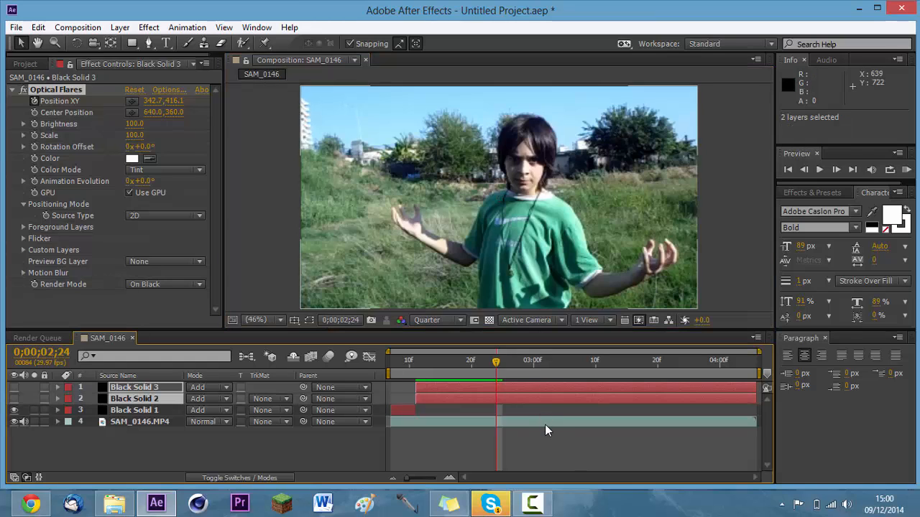
Trim the ends of Black Solid 3, Black Solid 2 and SAM_0146.MP4 at 0;00;02;24 and trim the composition to the shortened work area.
ctrl+click(545, 425)
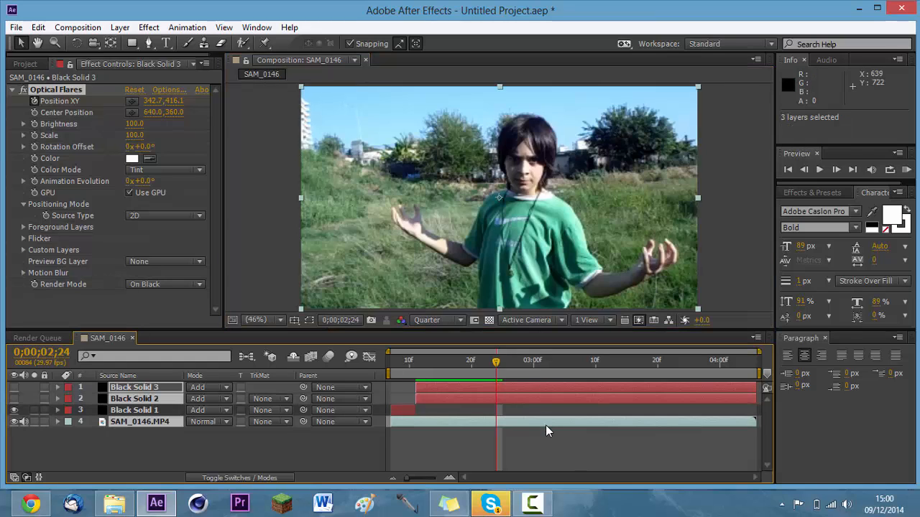
key(alt+bracketright)
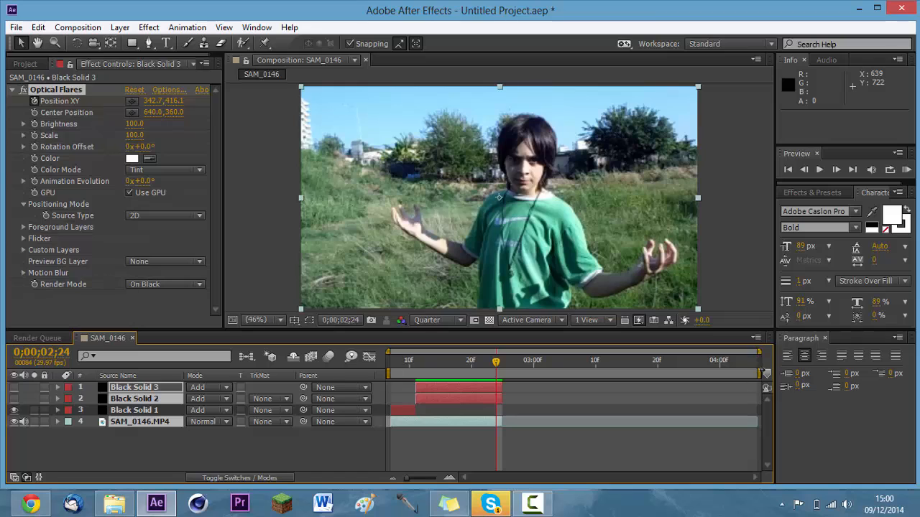
drag(758, 373, 506, 403)
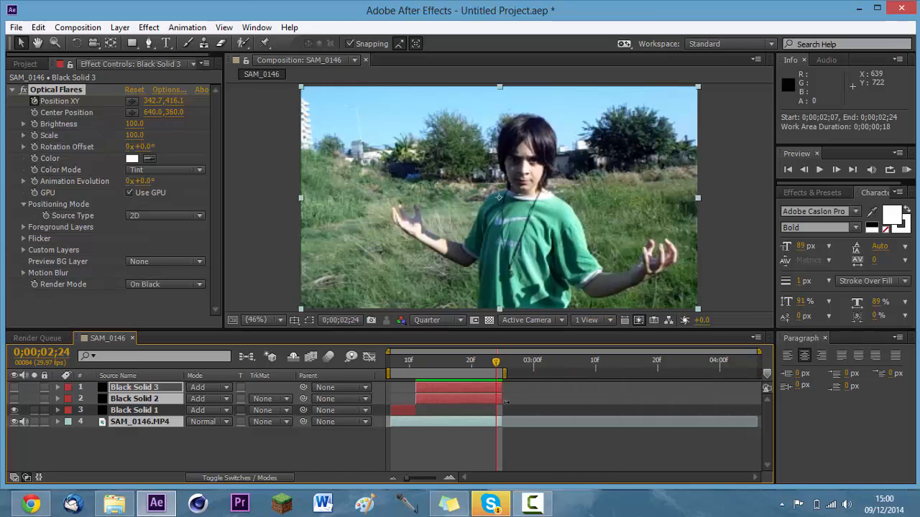
right_click(471, 375)
click(518, 412)
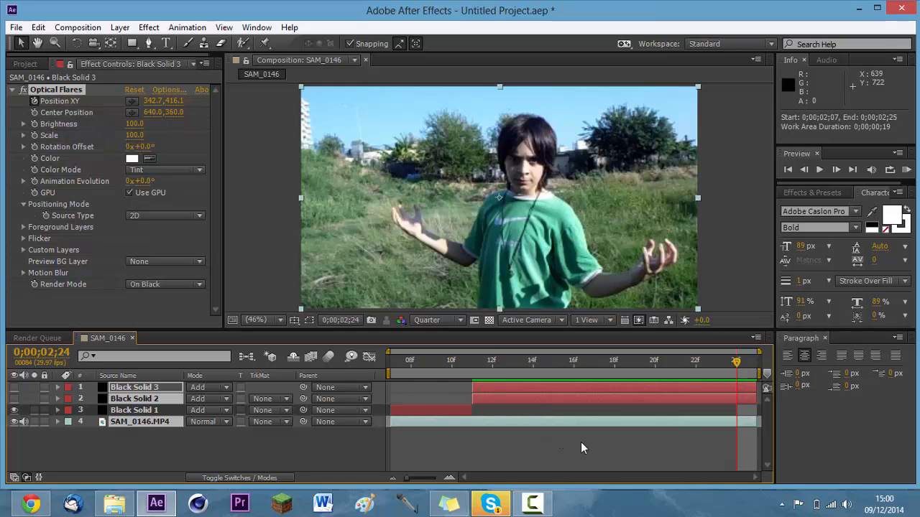
Check Black Solid 3's flare position against the hand at 0;00;02;22.
drag(736, 365, 697, 361)
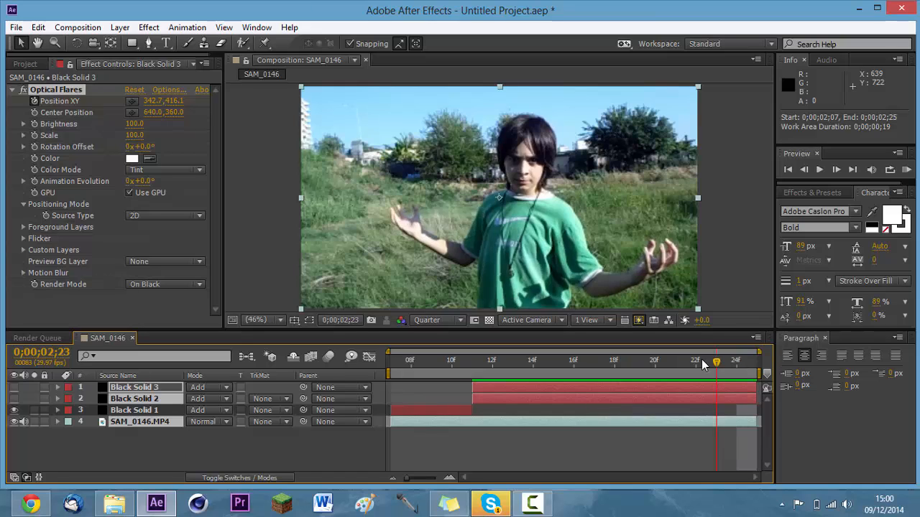
click(147, 187)
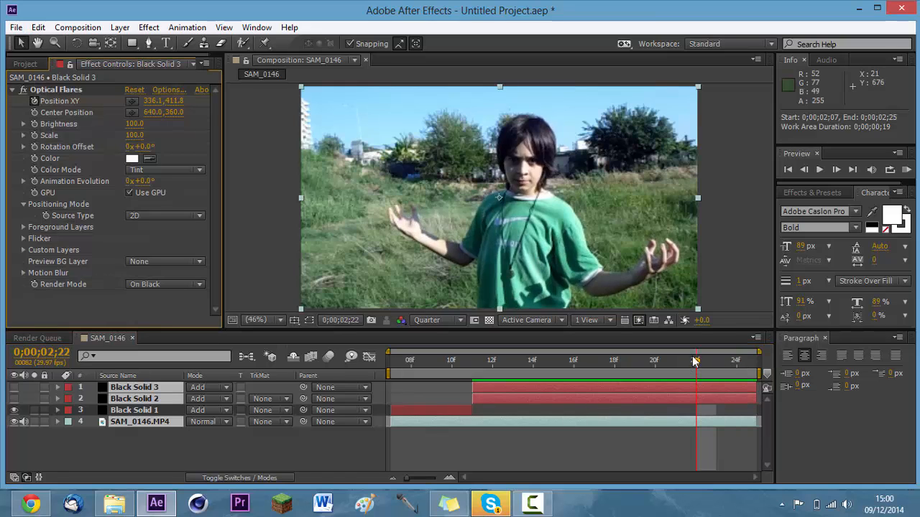
click(98, 388)
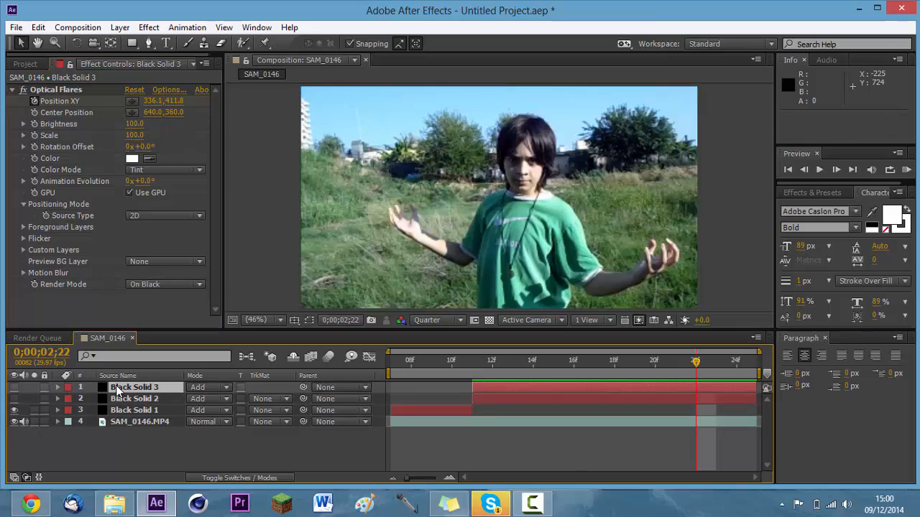
click(40, 100)
click(41, 101)
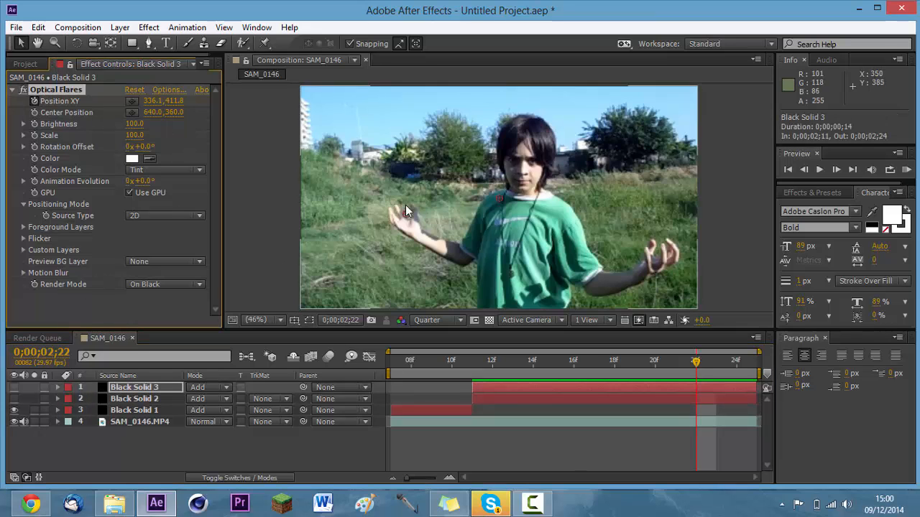
From 0;00;02;11, keyframe Black Solid 2's flare frame by frame along the other hand, ending at about 1150, 508 at 0;00;02;24.
drag(689, 365, 471, 357)
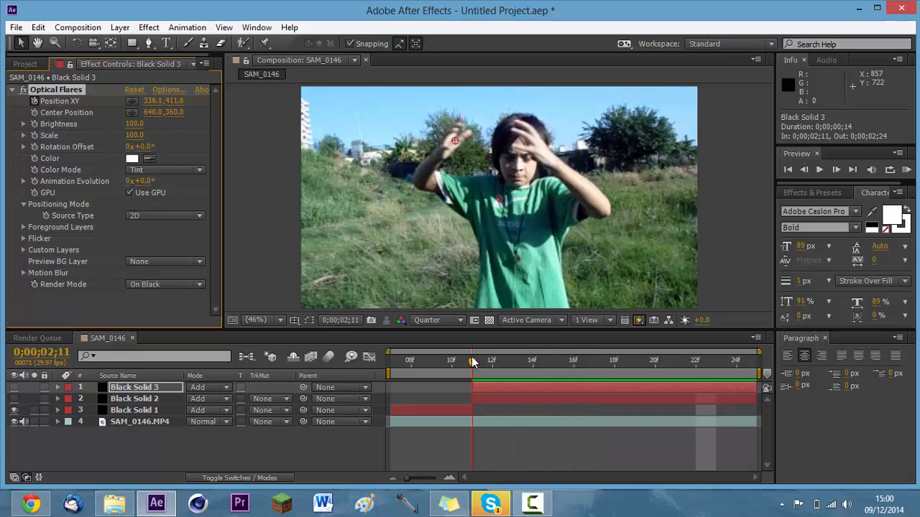
click(487, 400)
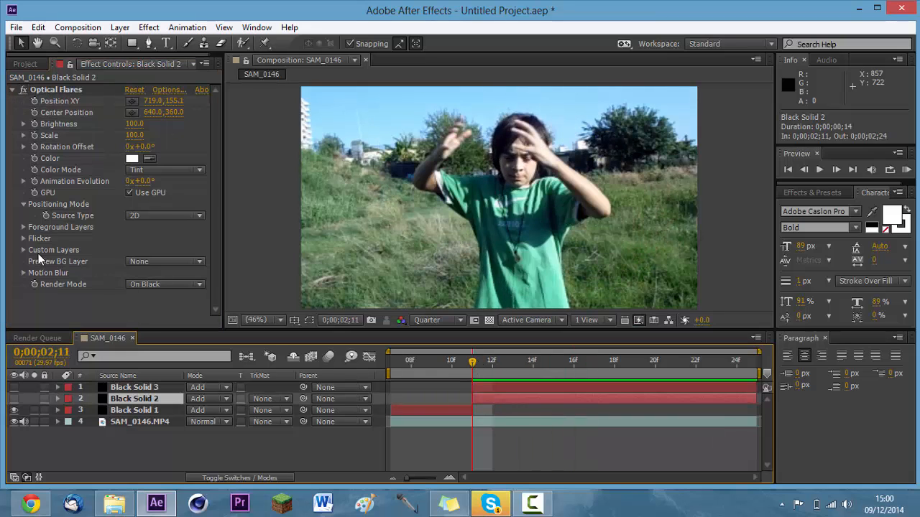
click(51, 90)
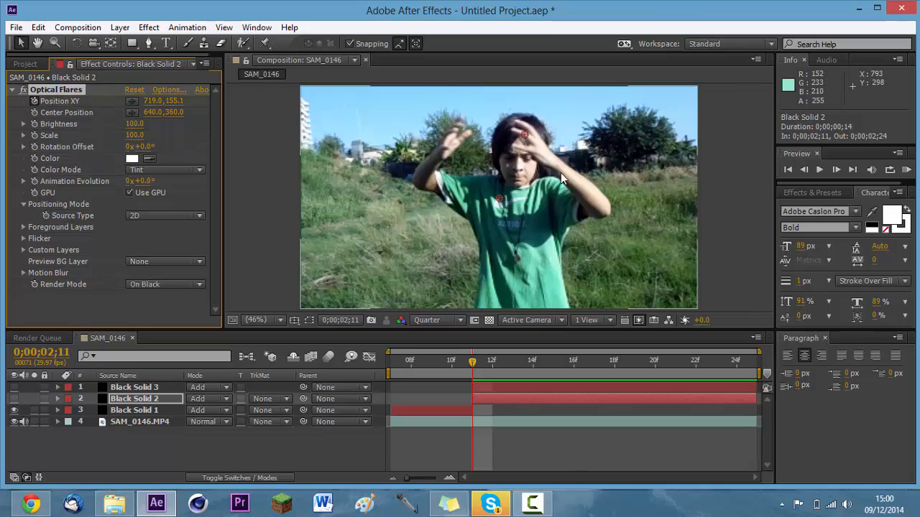
key(Page_Down)
mouse_move(519, 134)
mouse_down()
mouse_move(605, 152)
mouse_move(626, 184)
mouse_move(644, 186)
mouse_move(669, 250)
mouse_move(660, 246)
mouse_up()
key(Page_Down)
key(Page_Down)
key(Page_Down)
key(Page_Down)
key(Page_Down)
key(Page_Down)
key(Page_Down)
key(Page_Down)
key(Page_Down)
key(Page_Down)
key(Page_Down)
key(Page_Down)
key(Page_Down)
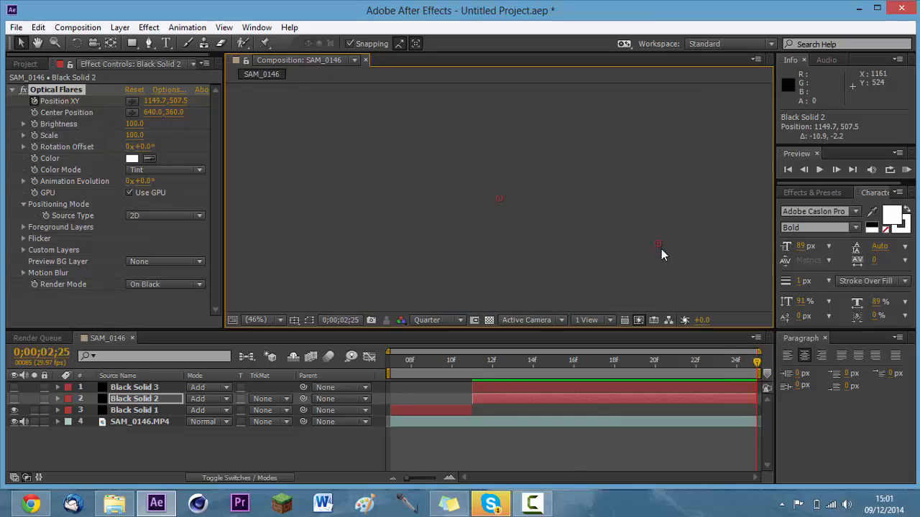
key(Page_Up)
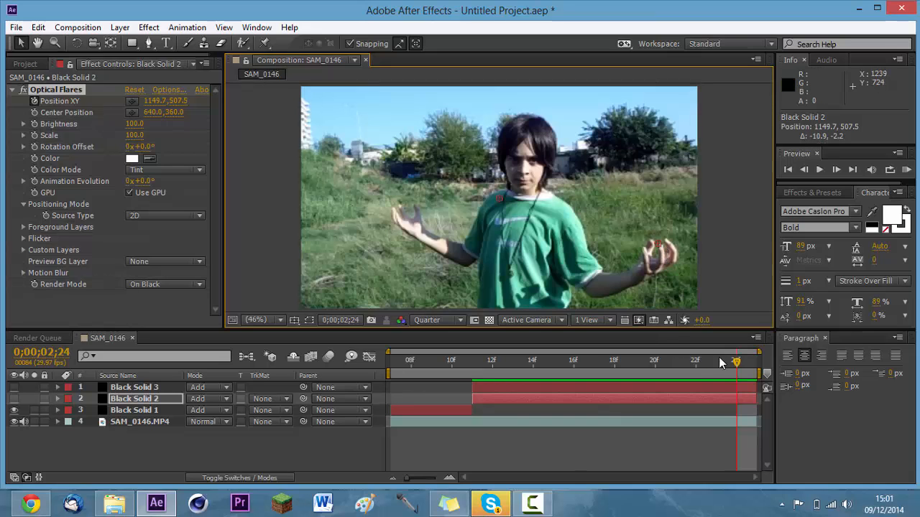
Return to 0;00;02;11 and apply the Gratest flare from Pro Presets to Black Solid 3's Optical Flares effect.
drag(737, 368, 471, 386)
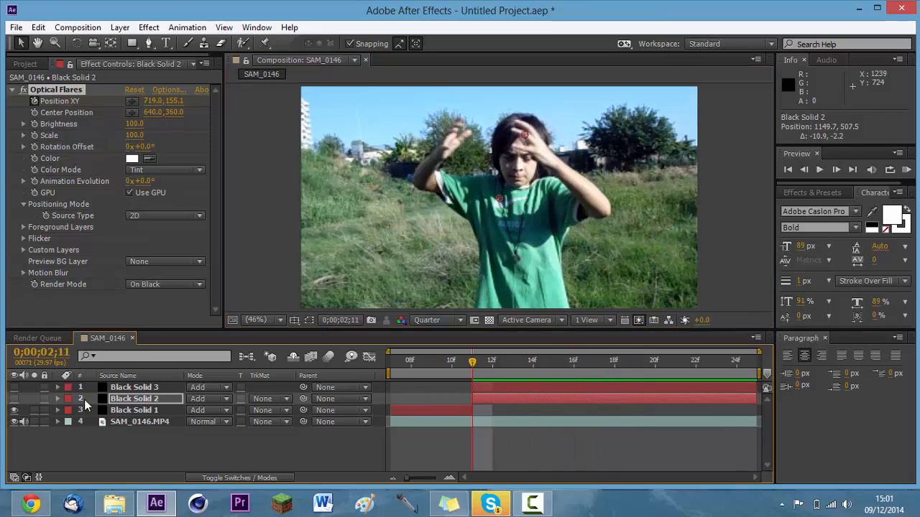
click(118, 403)
click(128, 388)
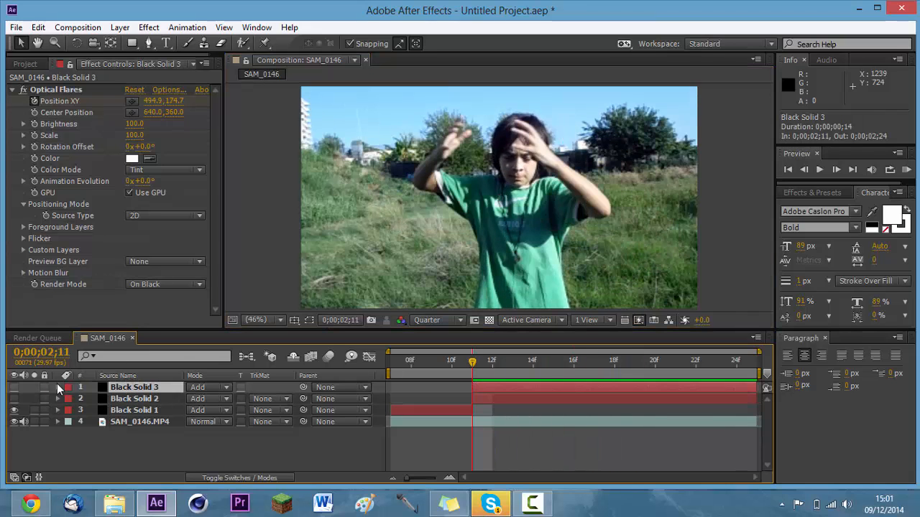
click(169, 89)
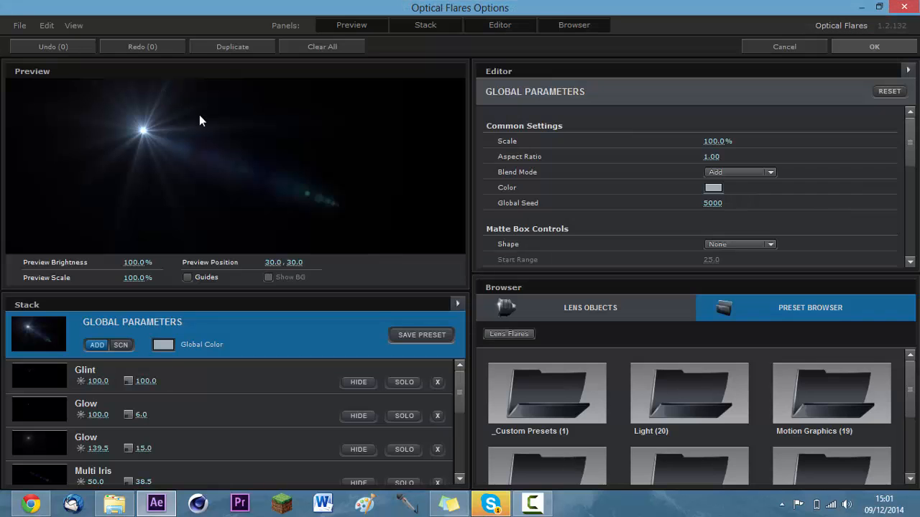
double_click(841, 457)
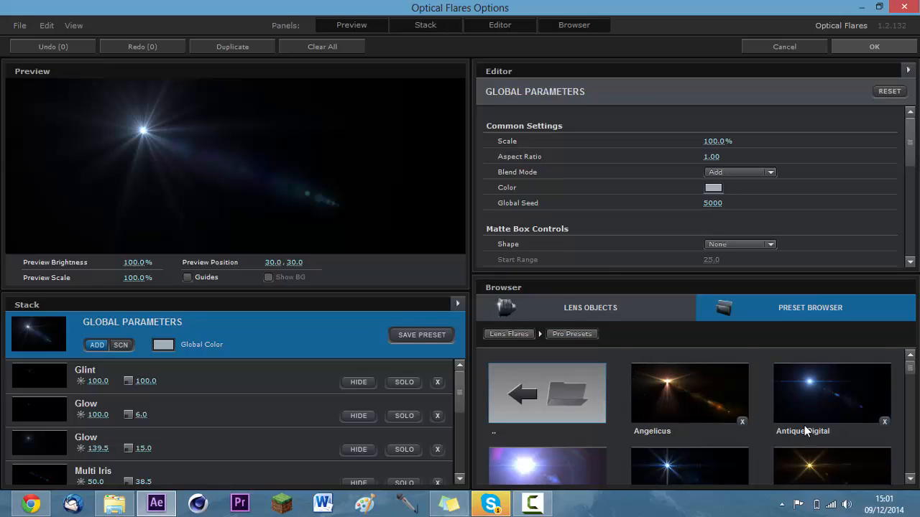
scroll(807, 429, down, 3)
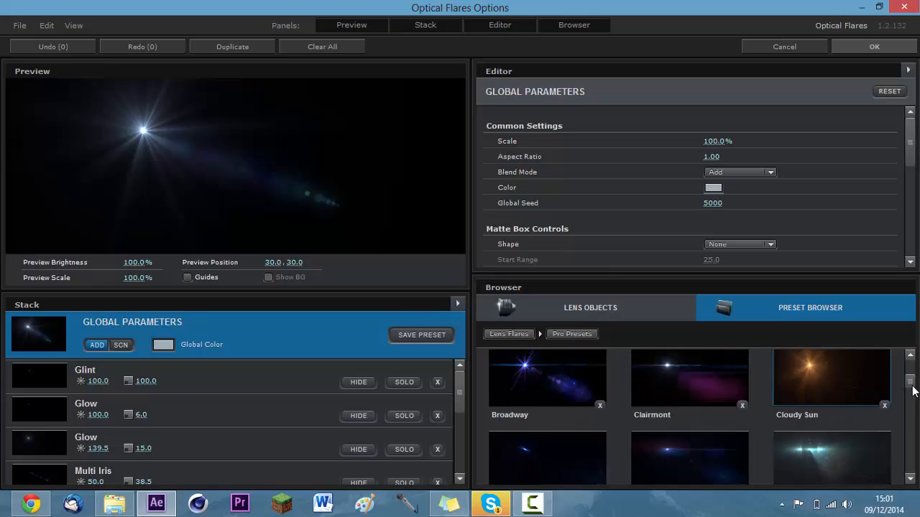
scroll(913, 390, down, 2)
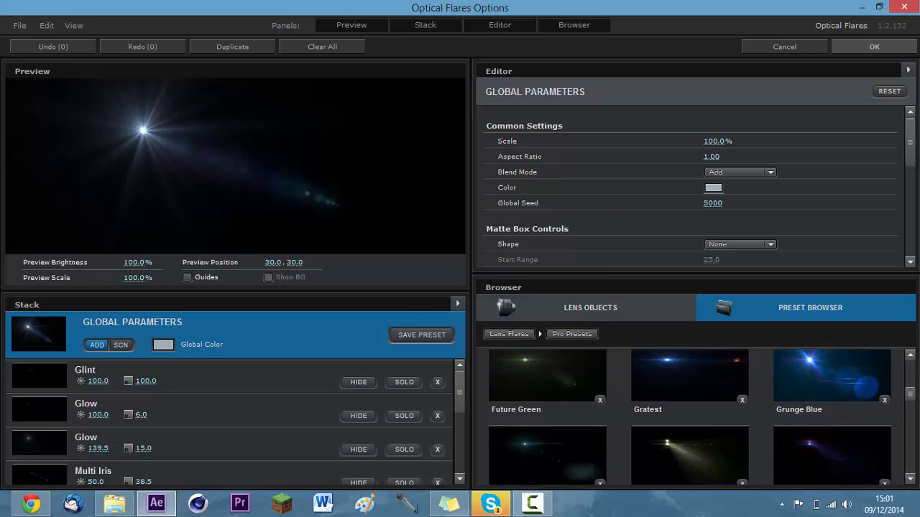
click(691, 369)
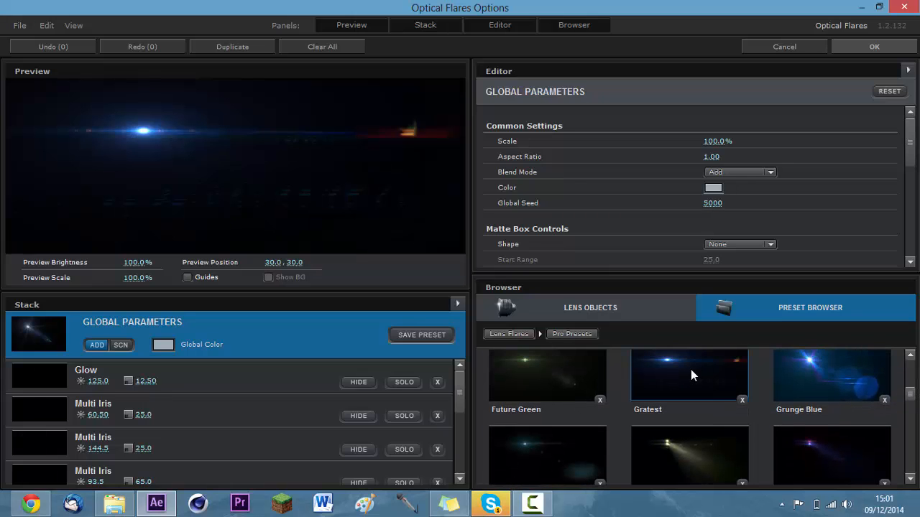
click(834, 50)
Apply the Gratest flare from Pro Presets to Black Solid 2's Optical Flares effect.
click(171, 399)
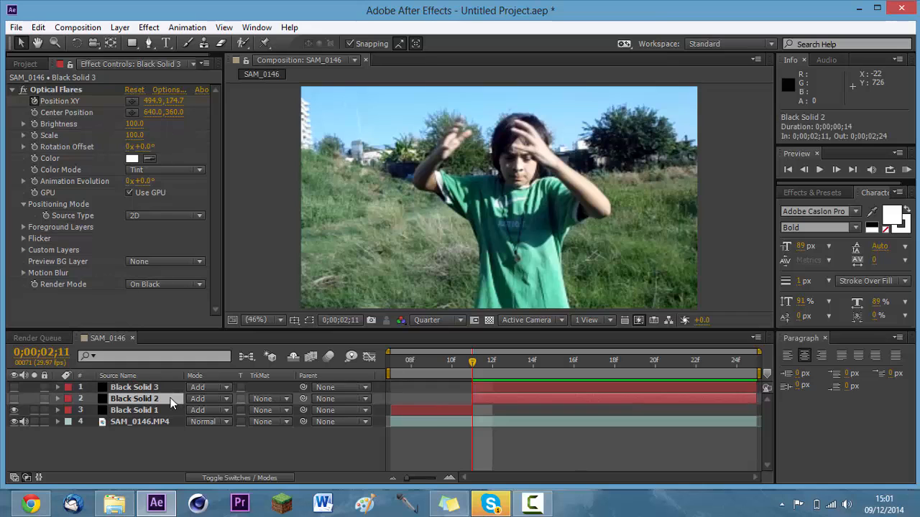
click(170, 401)
click(161, 91)
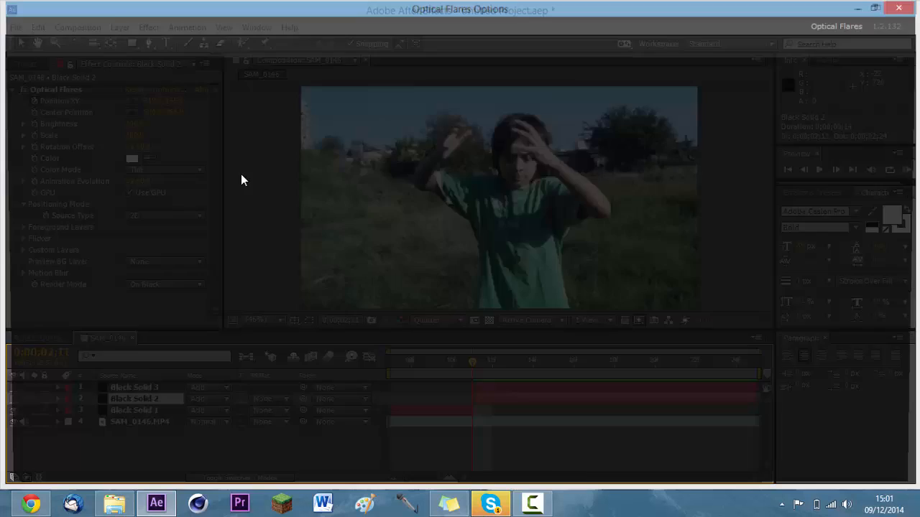
double_click(841, 469)
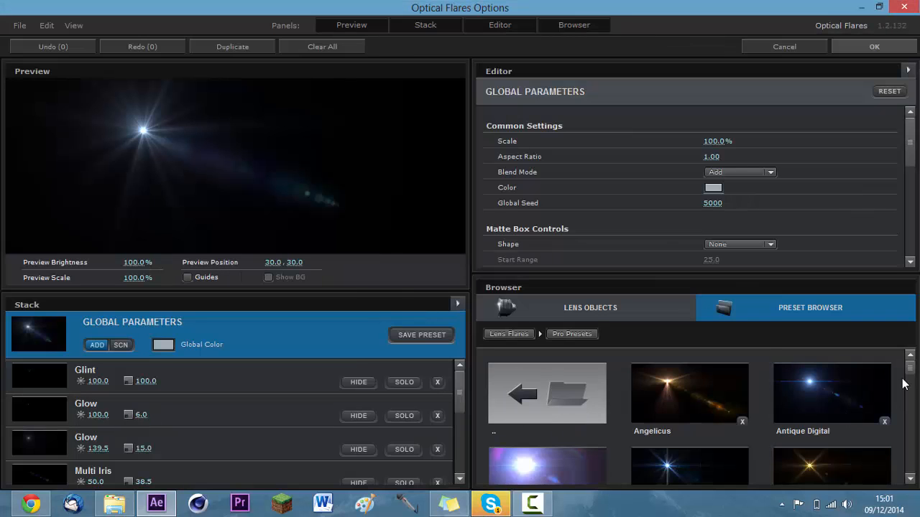
mouse_move(912, 373)
mouse_down()
mouse_move(916, 431)
mouse_move(913, 391)
mouse_up()
click(714, 443)
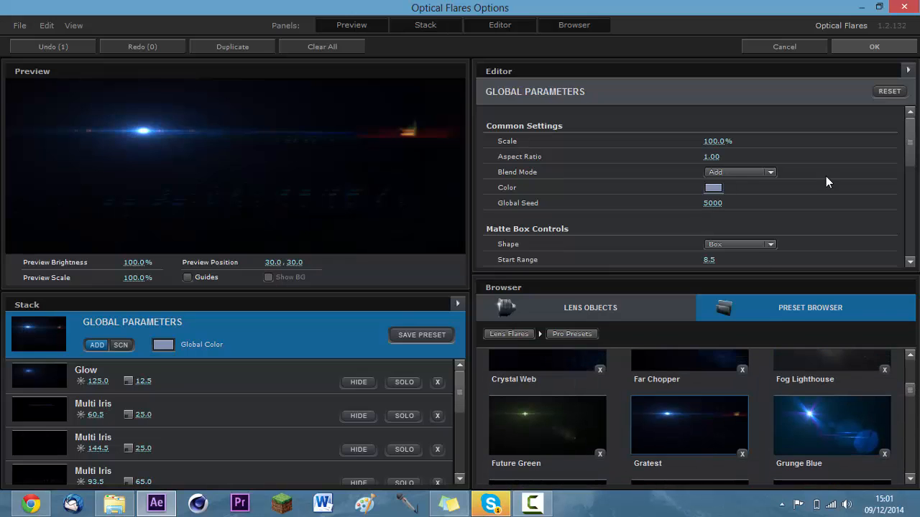
click(895, 48)
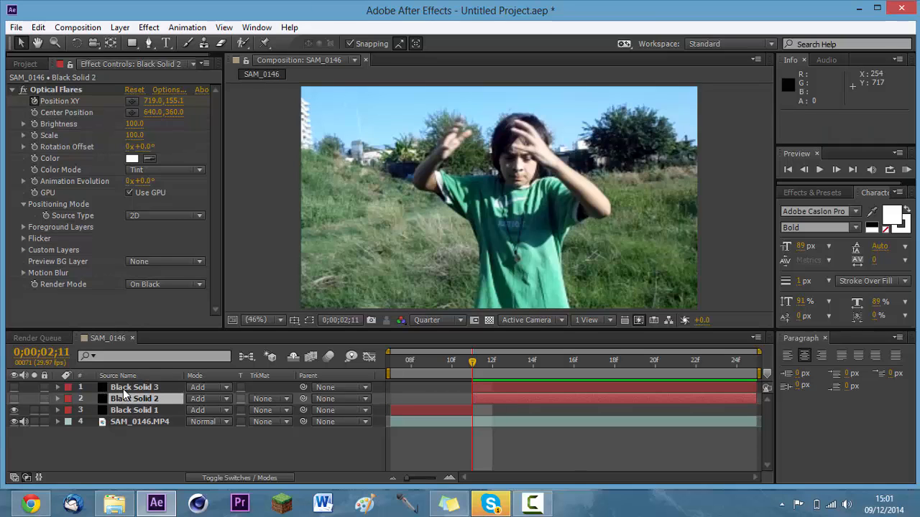
Make Black Solid 3 and Black Solid 2 visible again, run a RAM preview of the composition and deselect the layers.
ctrl+click(126, 389)
click(14, 388)
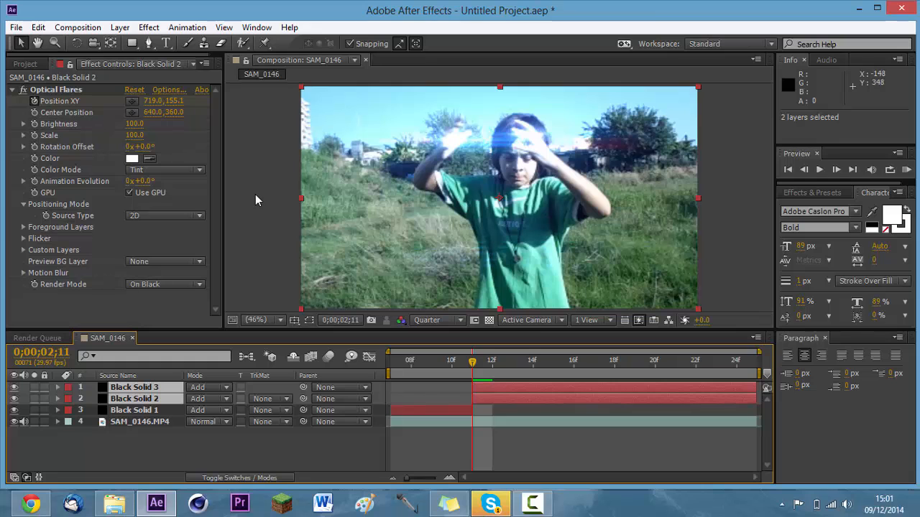
click(906, 169)
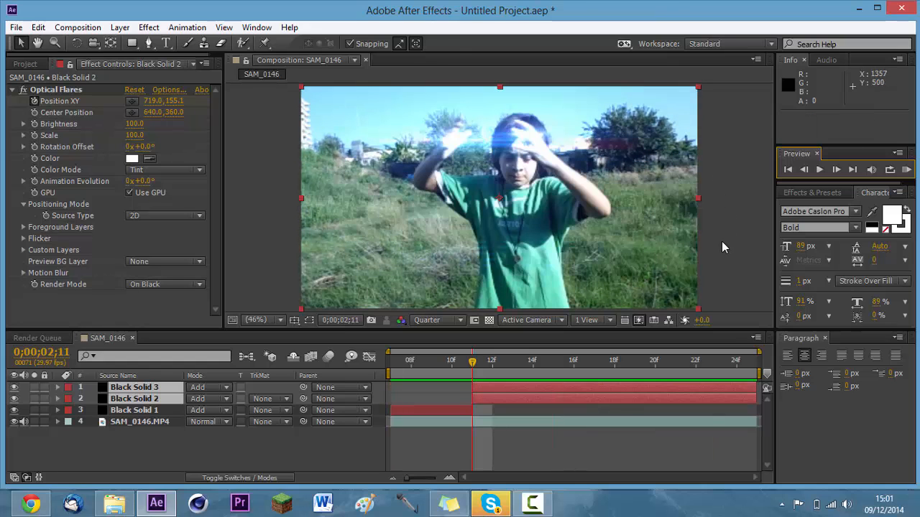
click(733, 252)
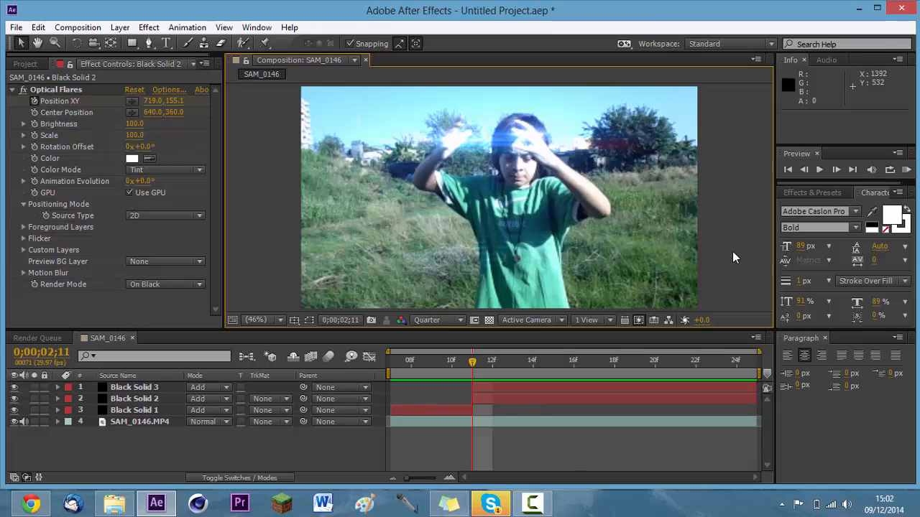
Mute the audio of the SAM_0146.MP4 layer and run a RAM preview of the composition.
click(23, 422)
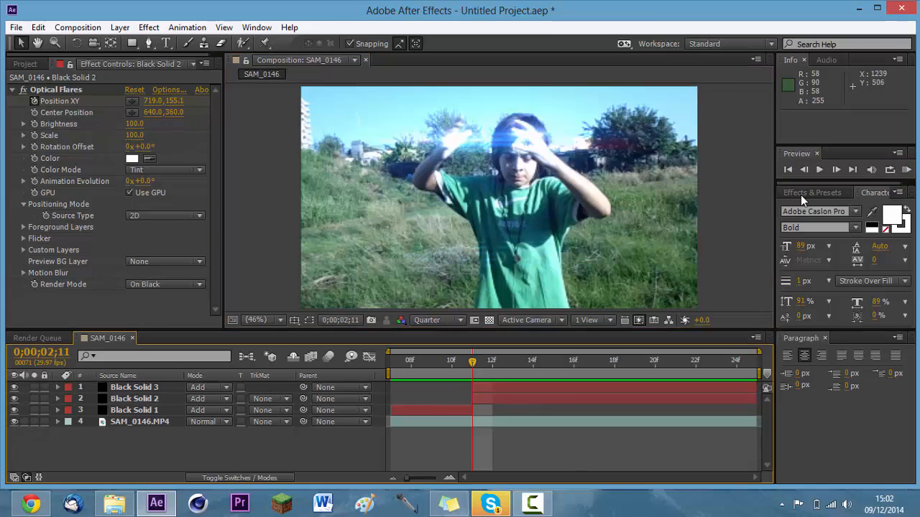
click(906, 171)
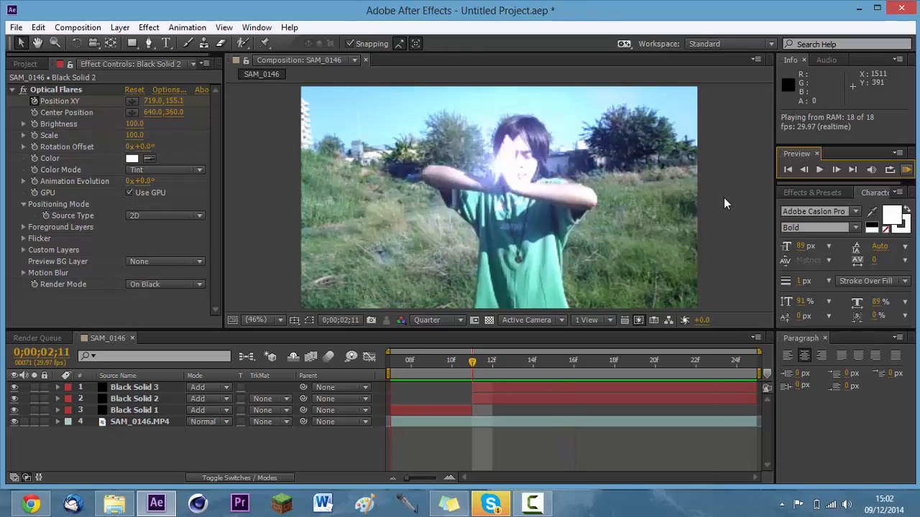
key(space)
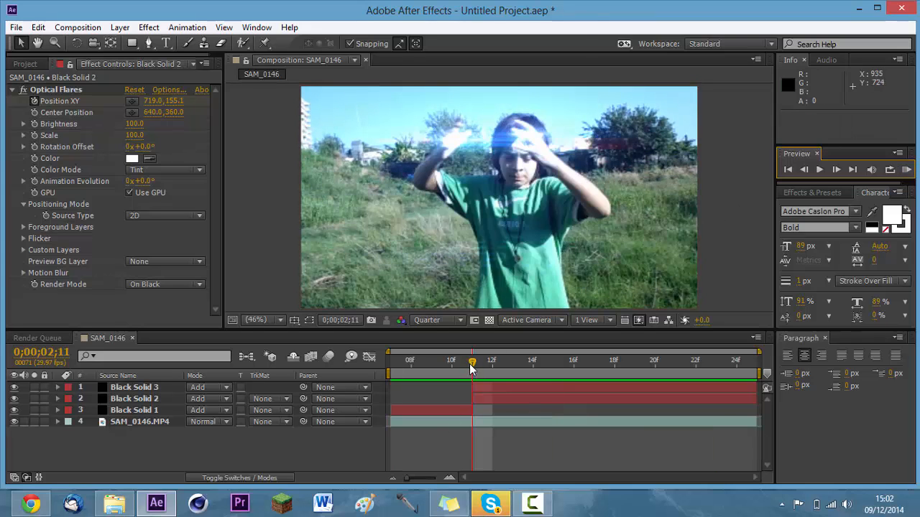
Review the single-flare and split-flare sections by scrubbing the timeline and replaying the RAM preview, stopping at 0;00;02;20.
drag(471, 364, 392, 367)
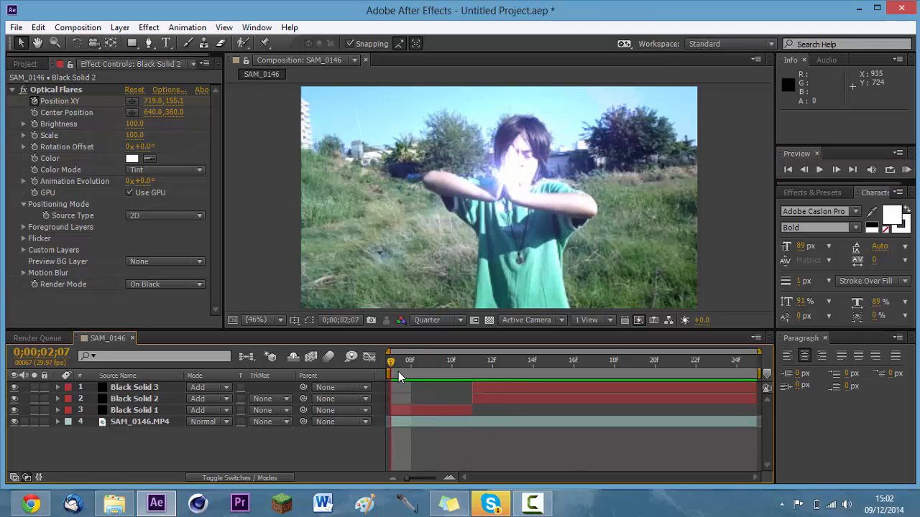
click(416, 408)
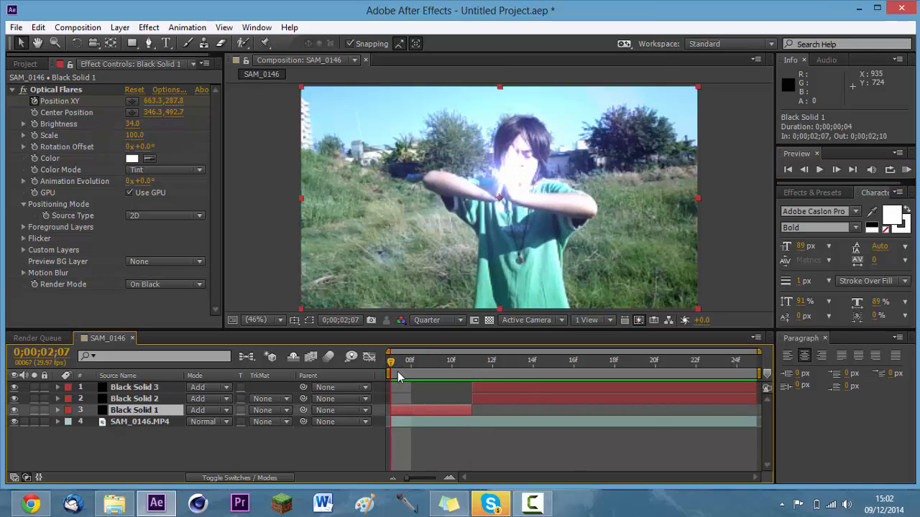
drag(394, 363, 575, 368)
click(906, 169)
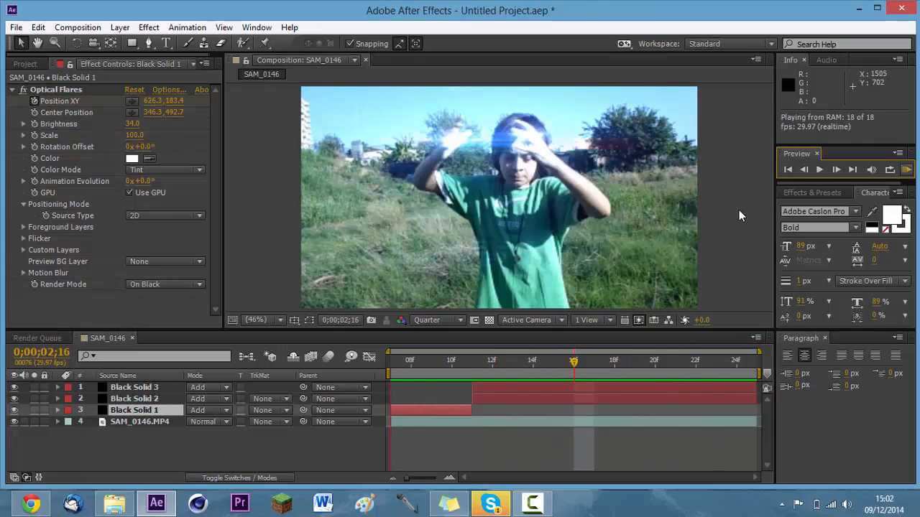
key(space)
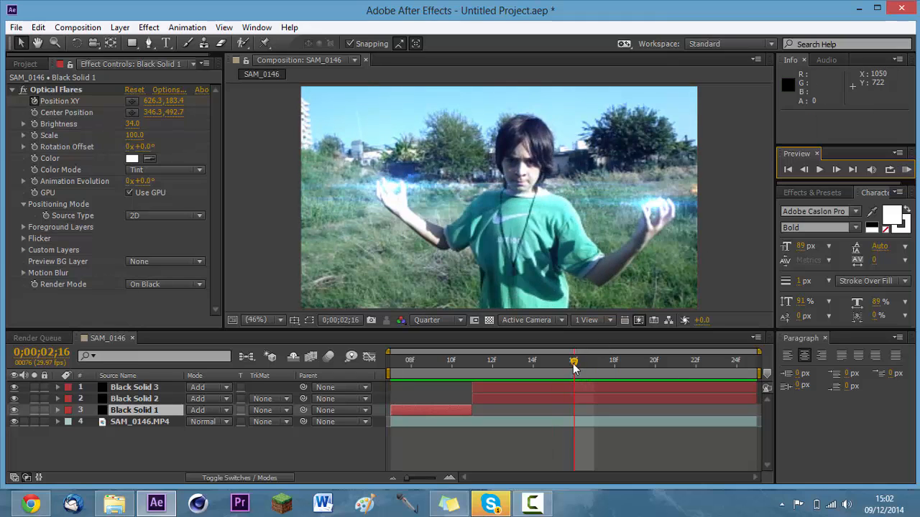
drag(574, 368, 685, 377)
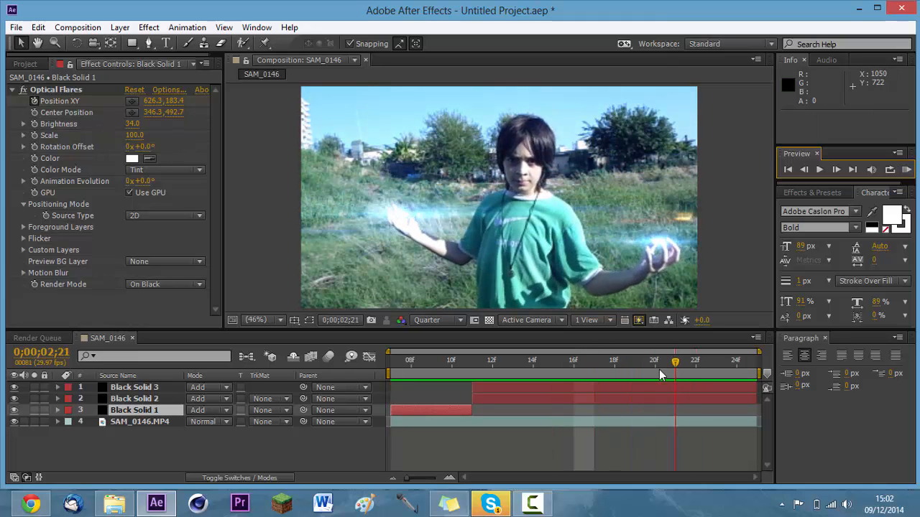
click(659, 369)
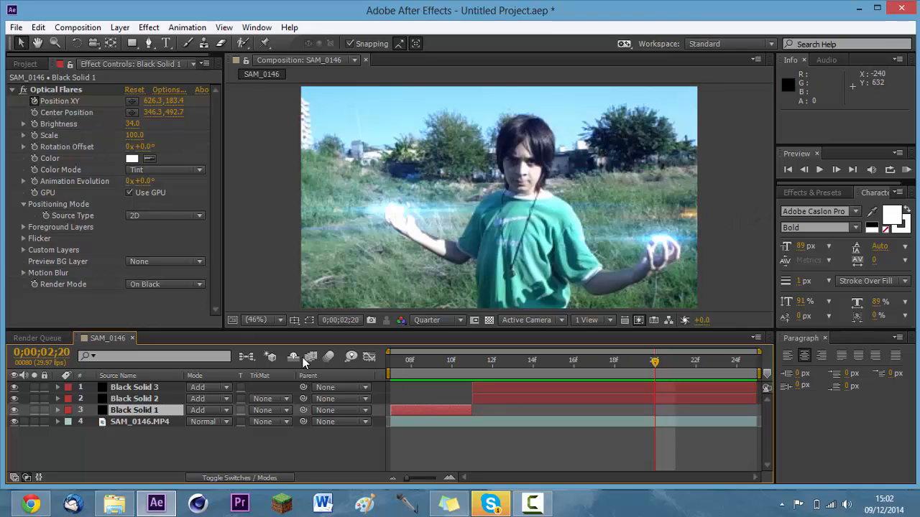
In Black Solid 3's Optical Flares effect, set the Flicker Speed to 40 and the Flicker Amount to 20.
click(504, 388)
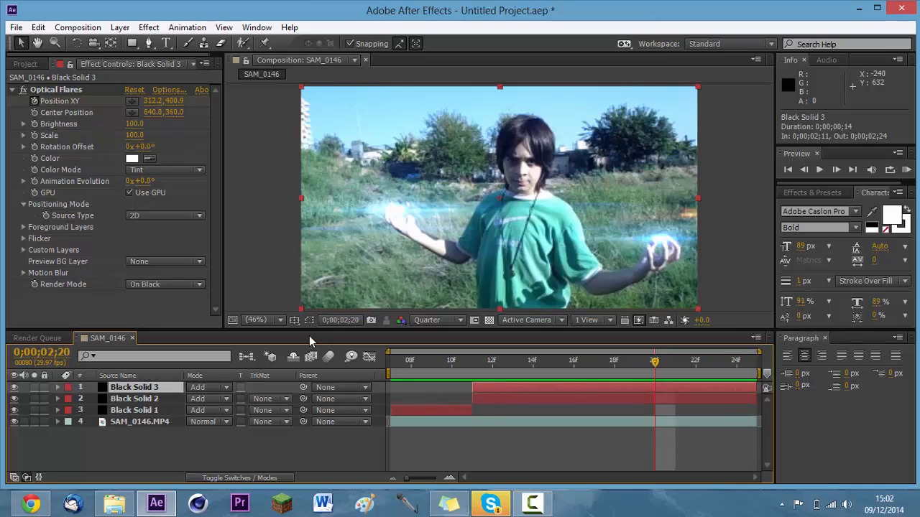
click(24, 239)
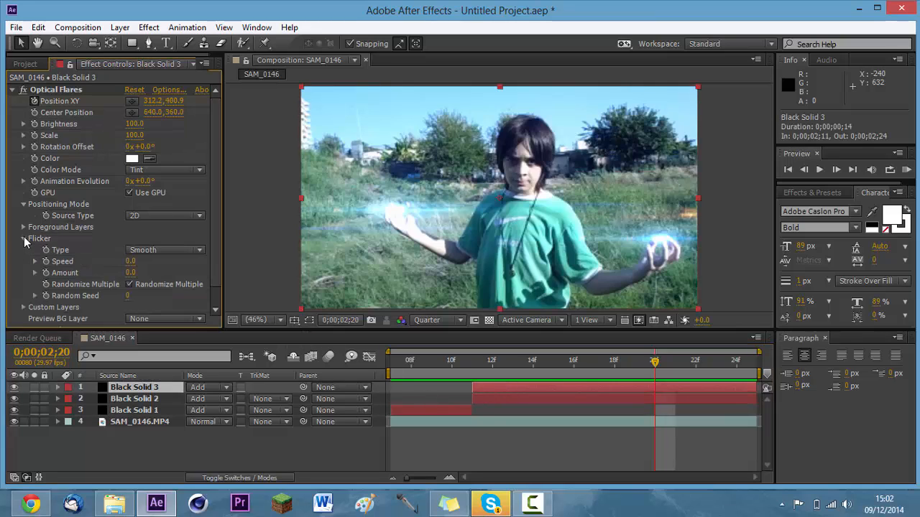
click(130, 261)
key(Return)
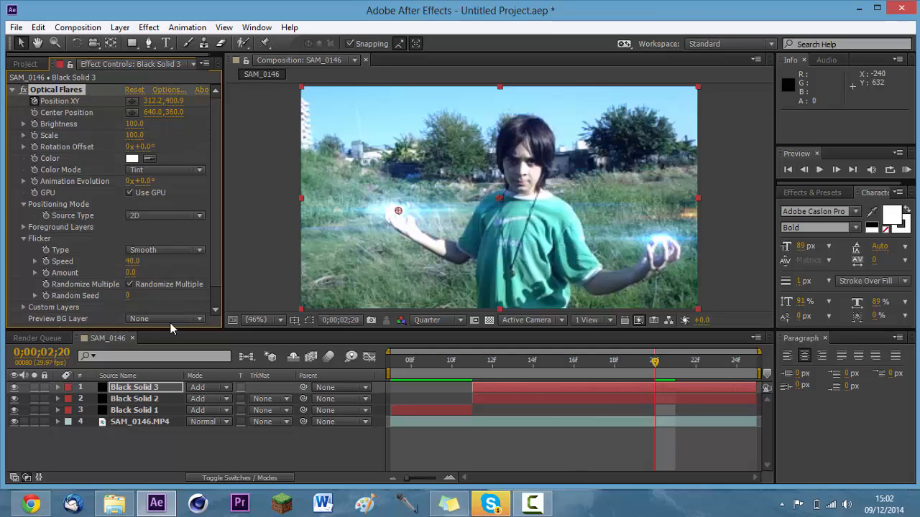
click(130, 273)
text(20)
key(Return)
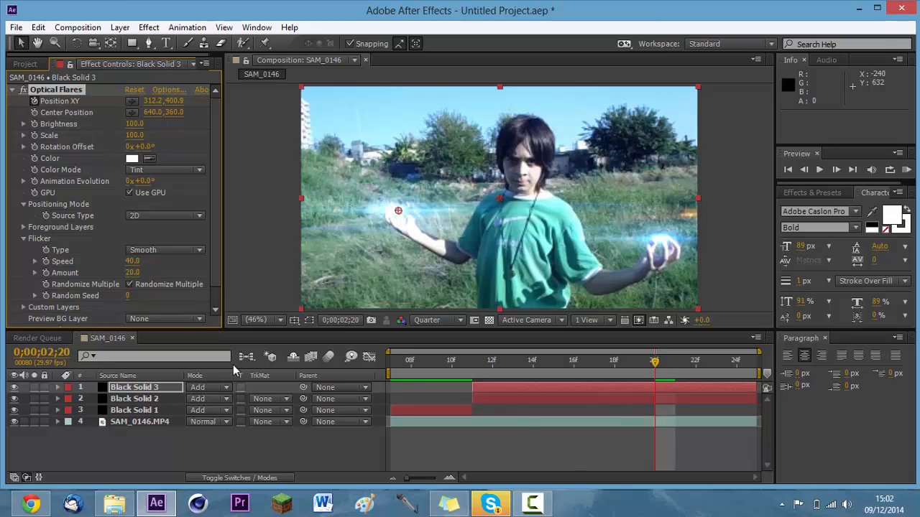
In Black Solid 2's Optical Flares effect, set the Flicker Speed to 40 and adjust the Flicker Amount.
click(148, 400)
click(24, 238)
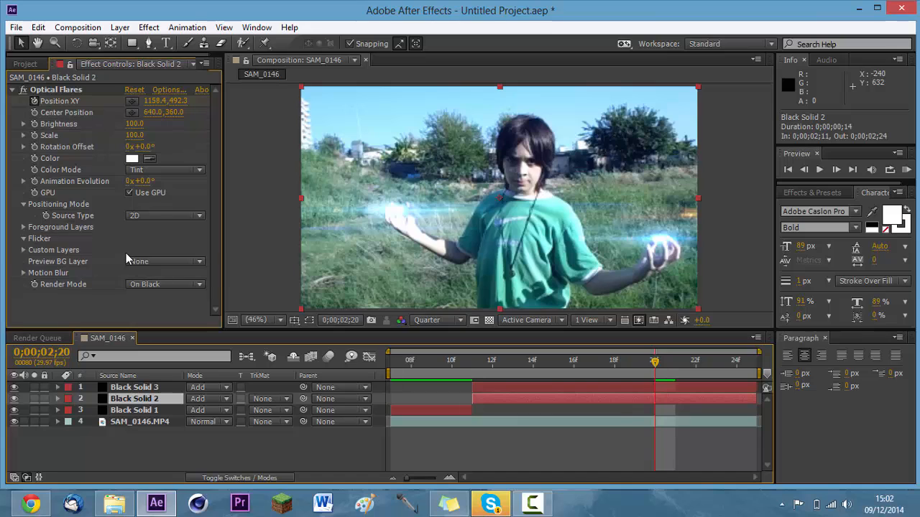
click(130, 262)
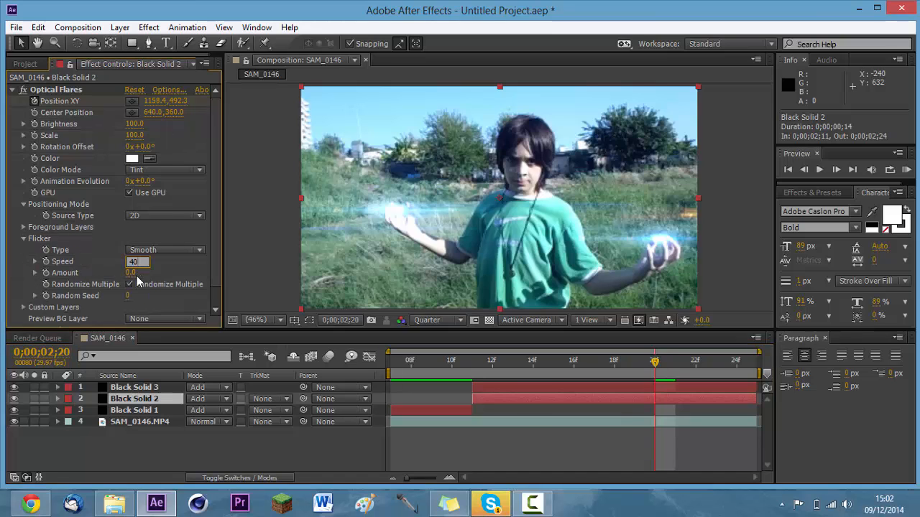
text(40)
click(130, 274)
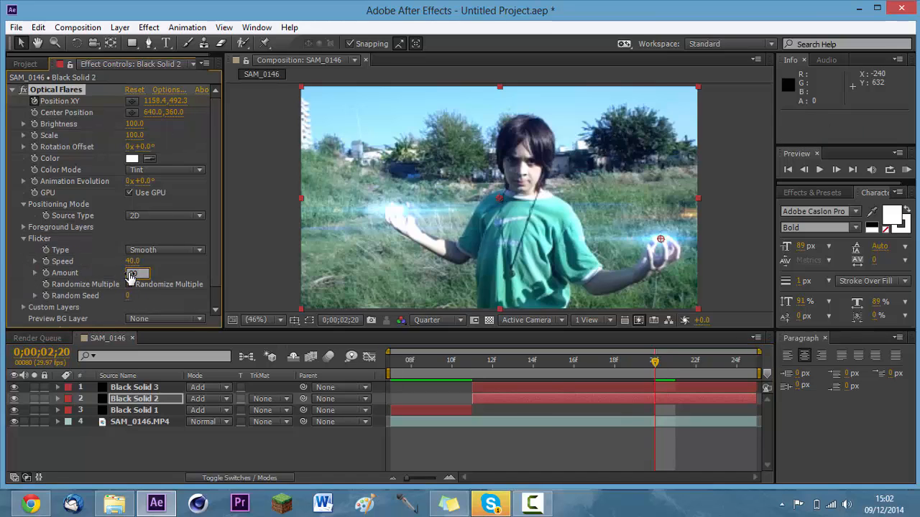
In Black Solid 1's Optical Flares effect, set the Flicker Speed to 40 and the Flicker Amount to 20.
click(148, 410)
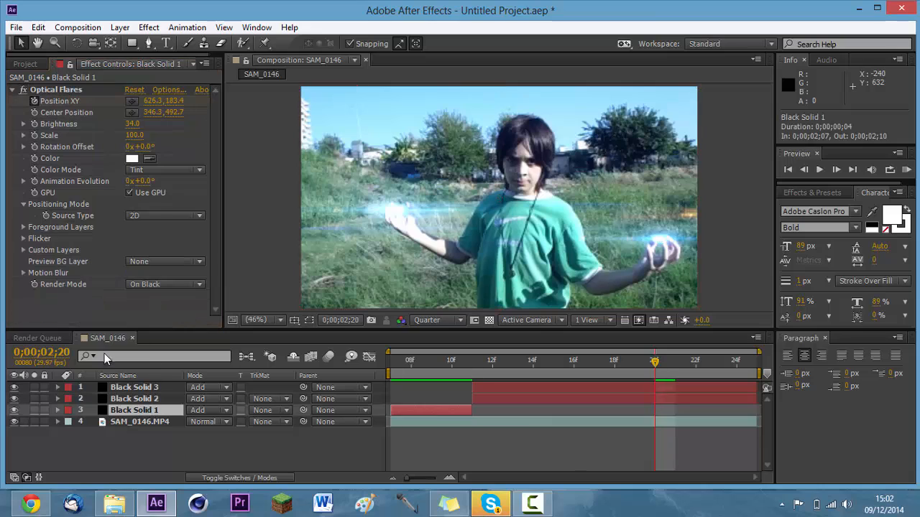
click(22, 238)
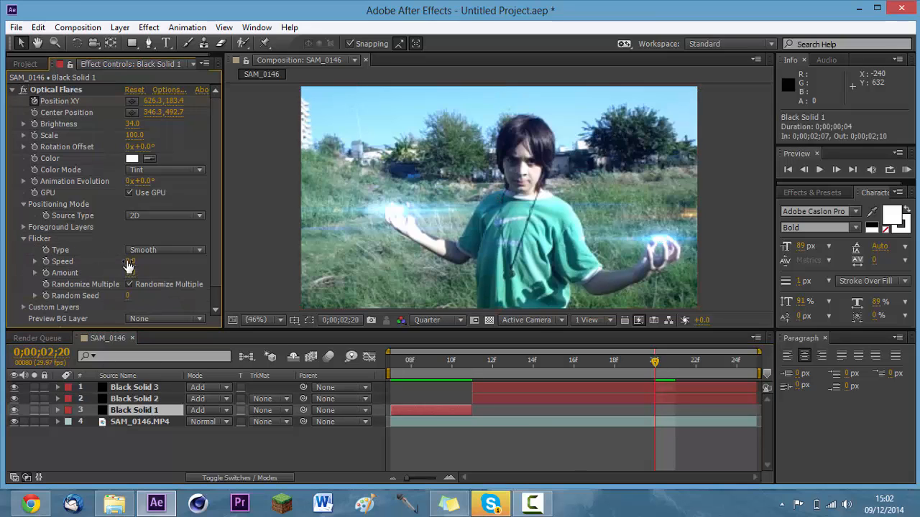
text(40)
key(Return)
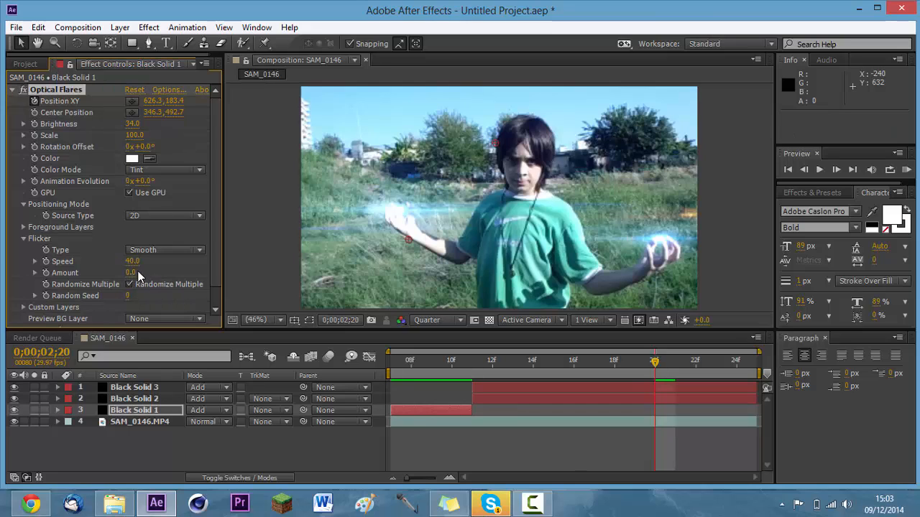
click(134, 273)
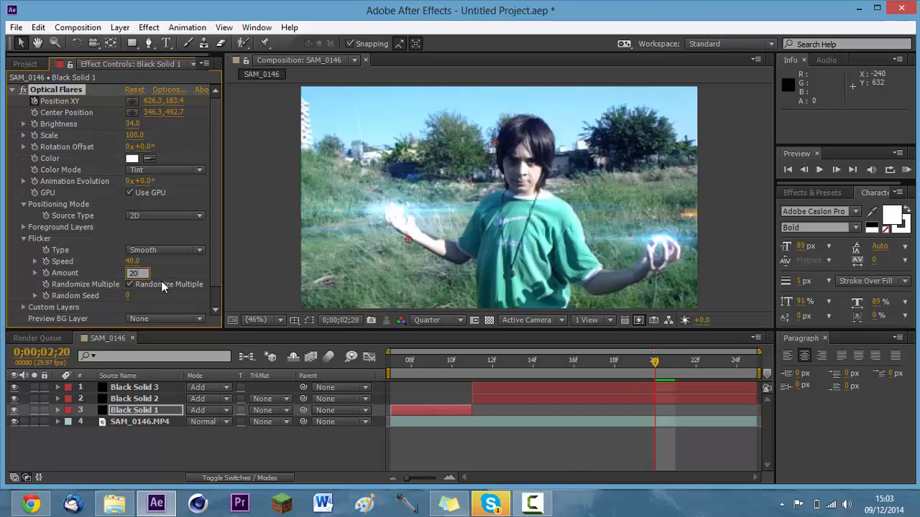
key(Return)
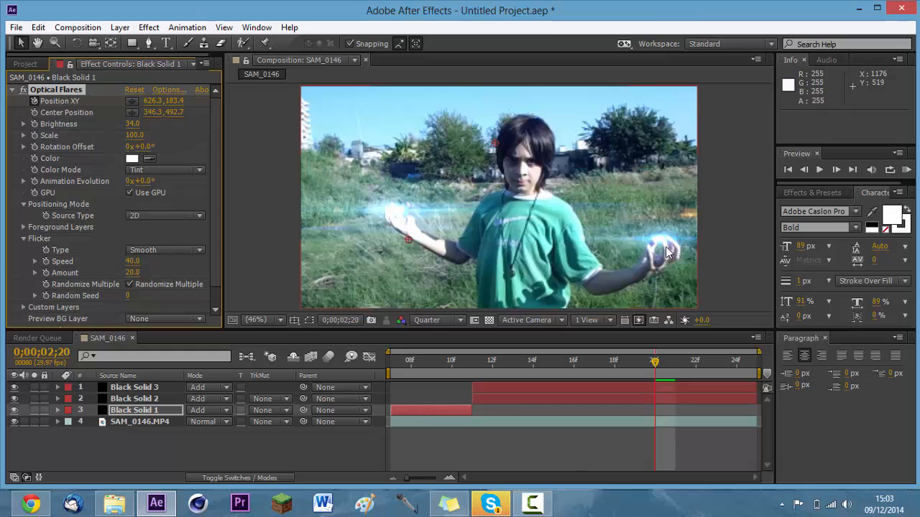
Run a RAM preview of the flickering flares and step frame by frame from about 0;00;02;11 to 0;00;02;23 to examine them.
click(907, 173)
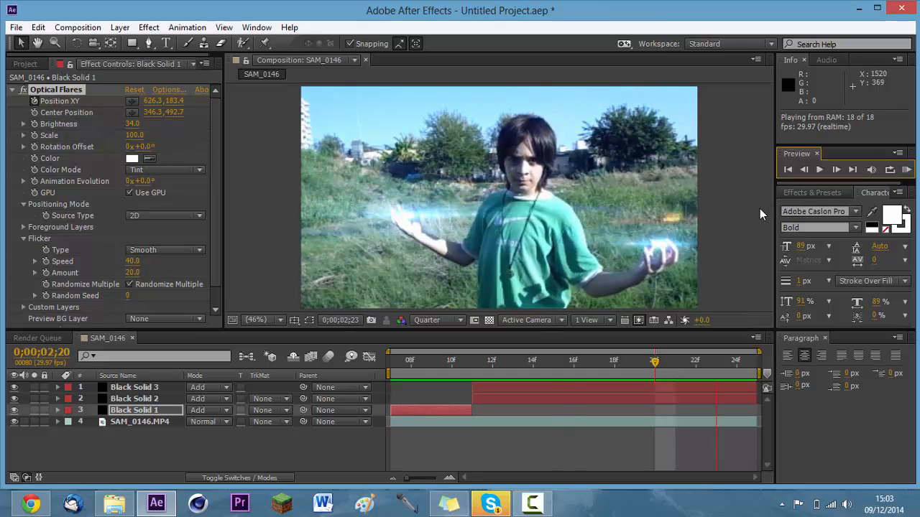
drag(650, 360, 475, 374)
key(Page_Down)
key(Page_Down)
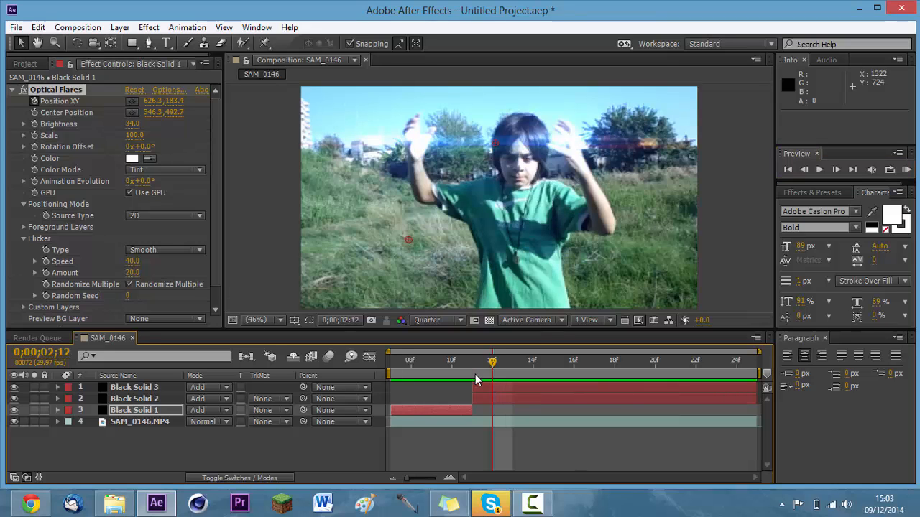
key(Page_Down)
key(Page_Down)
key(Page_Down)
key(Page_Down)
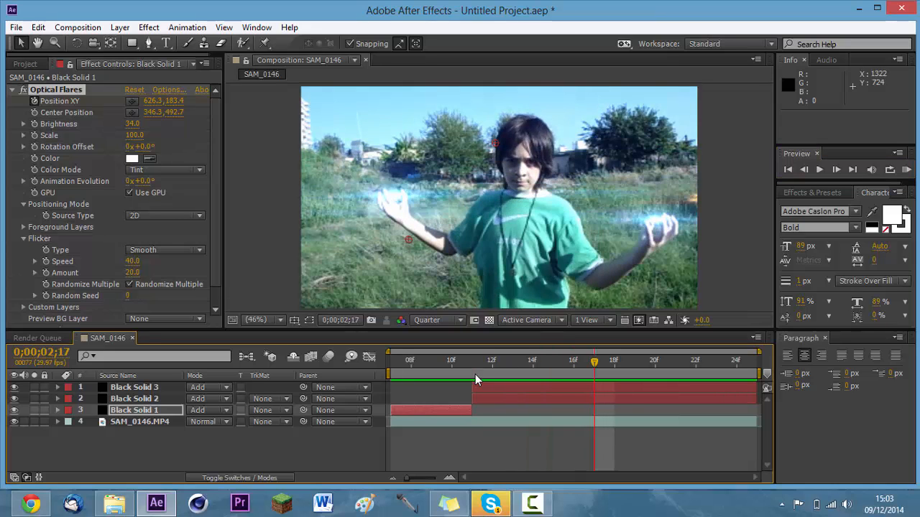
key(Page_Down)
key(Page_Down)
key(Page_Down)
key(Page_Down)
key(Page_Down)
key(Page_Down)
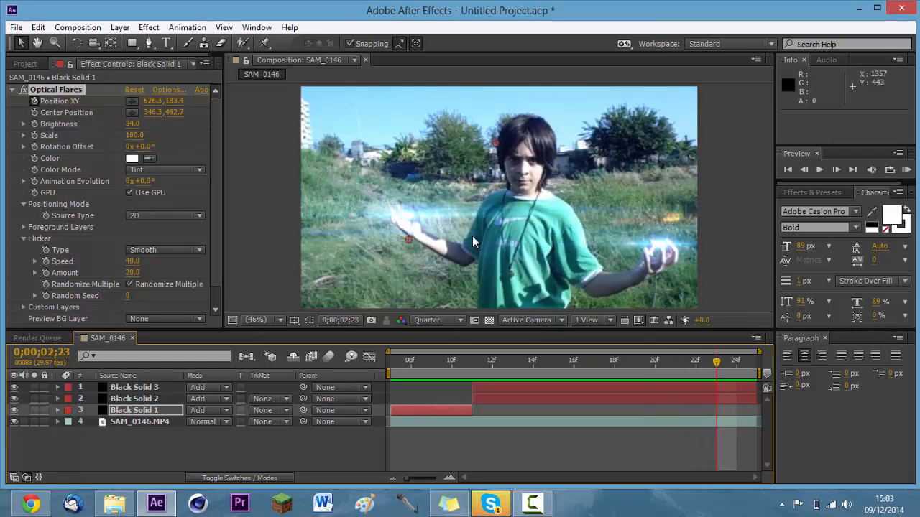
Create a new composition 1920 px wide and 1080 px high, unlocking the aspect ratio to set both dimensions.
click(90, 27)
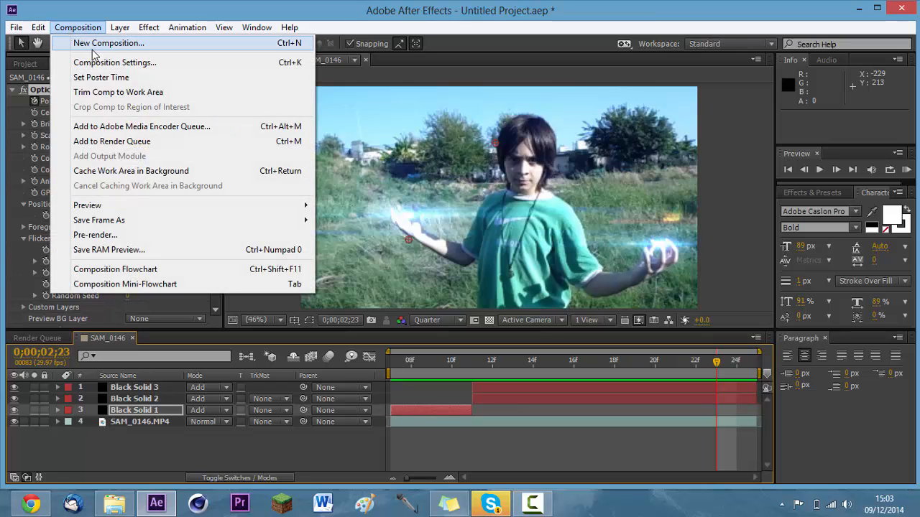
click(96, 47)
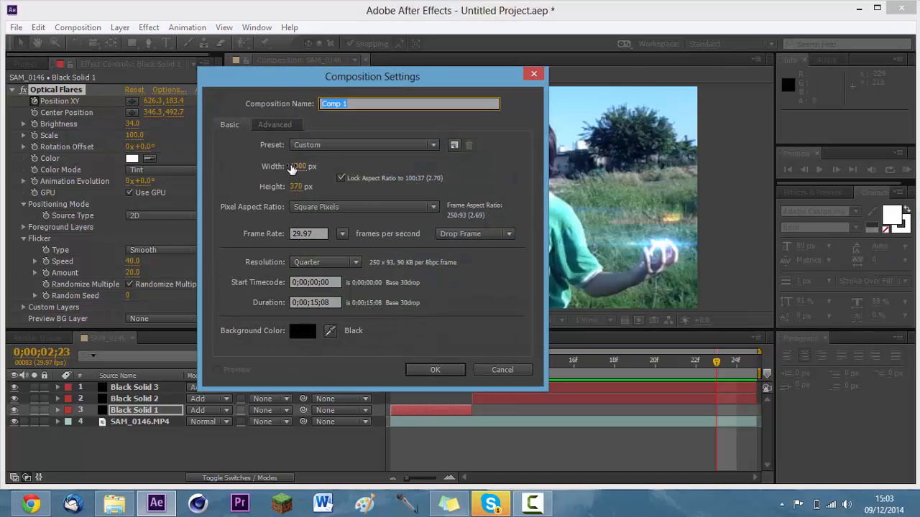
click(292, 169)
click(341, 178)
click(294, 169)
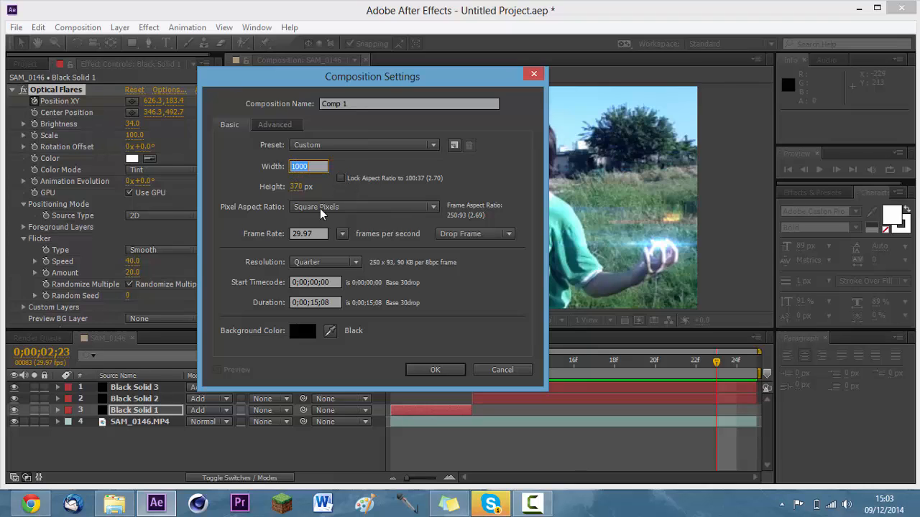
text(1920)
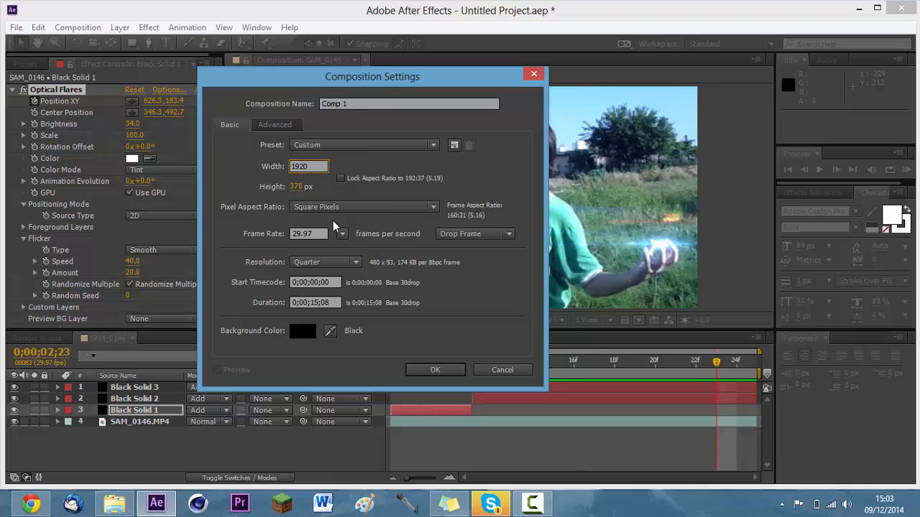
key(Tab)
text(1080)
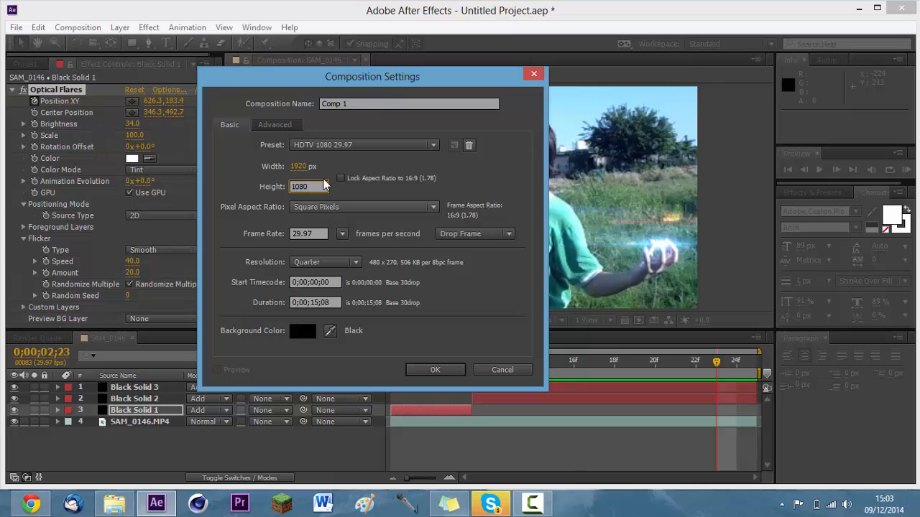
click(340, 178)
click(435, 370)
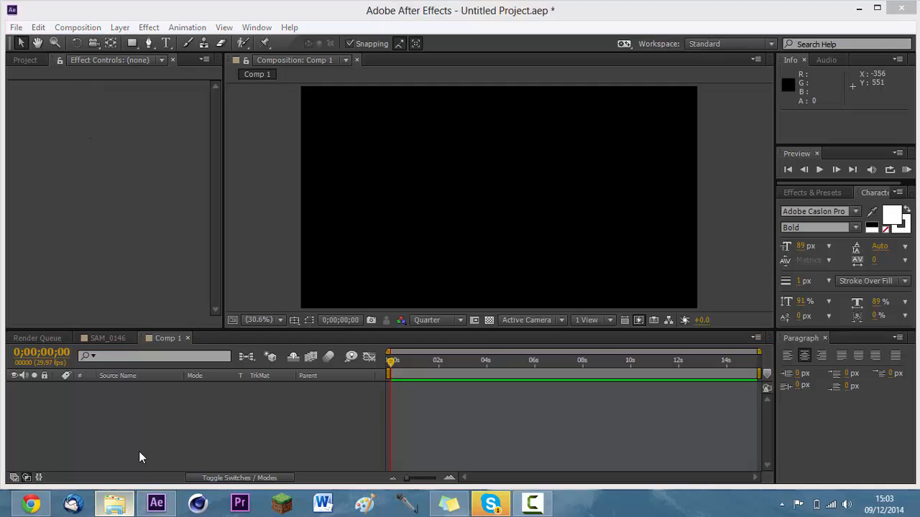
Switch to File Explorer and open the 14. Smoke folder inside Action Essentials 2's Action_Essentials_720p folder, dismissing the battery notice.
click(115, 503)
click(300, 149)
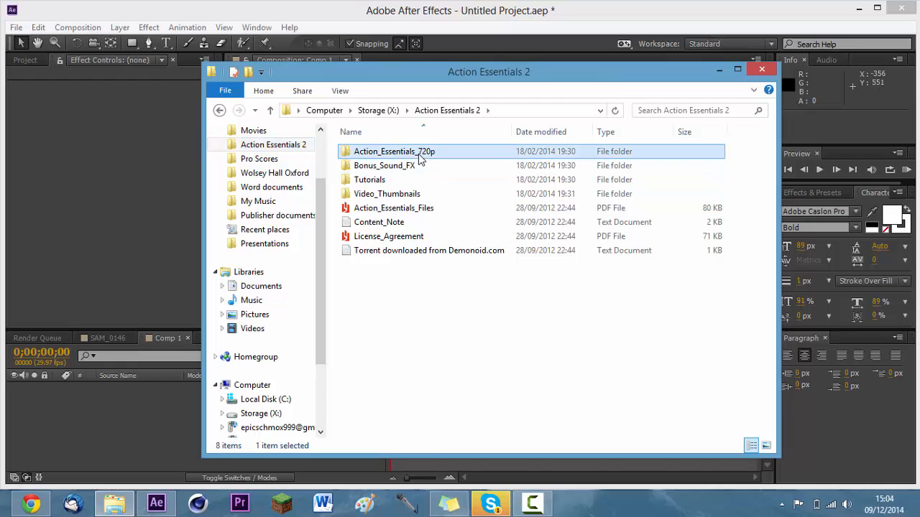
double_click(402, 151)
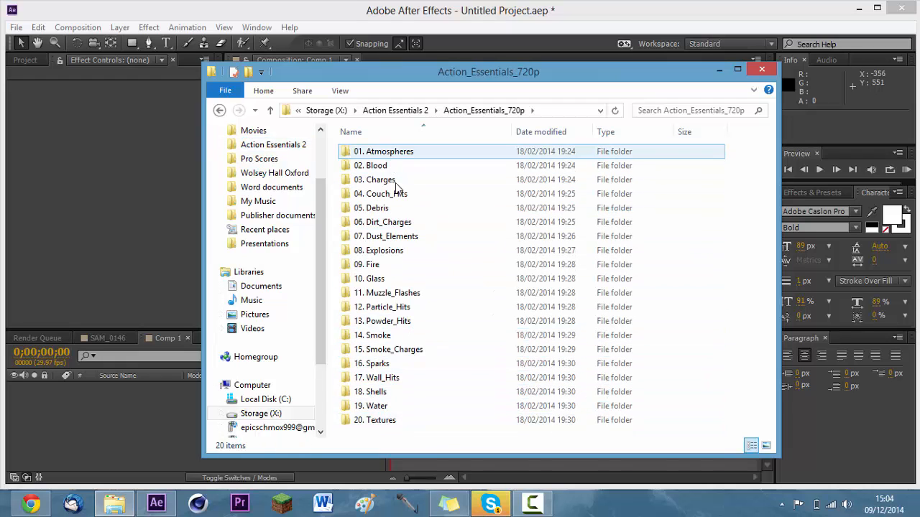
double_click(400, 335)
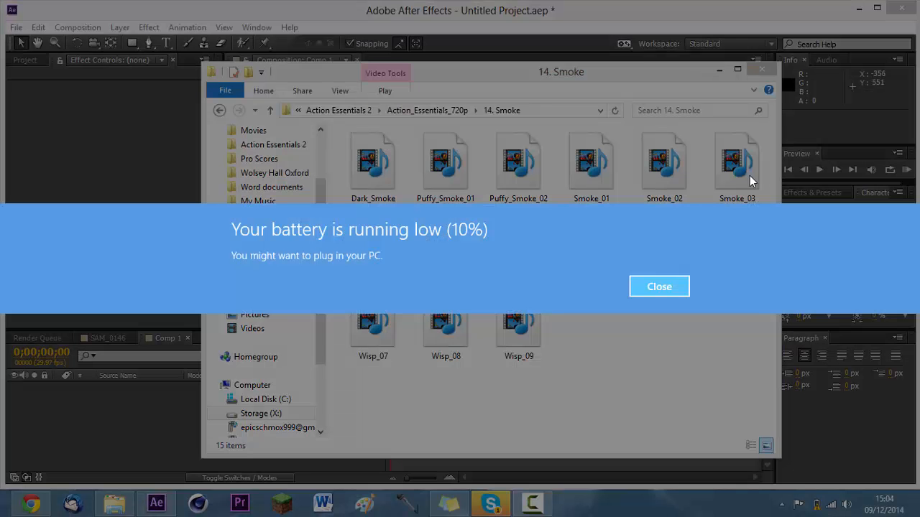
click(671, 288)
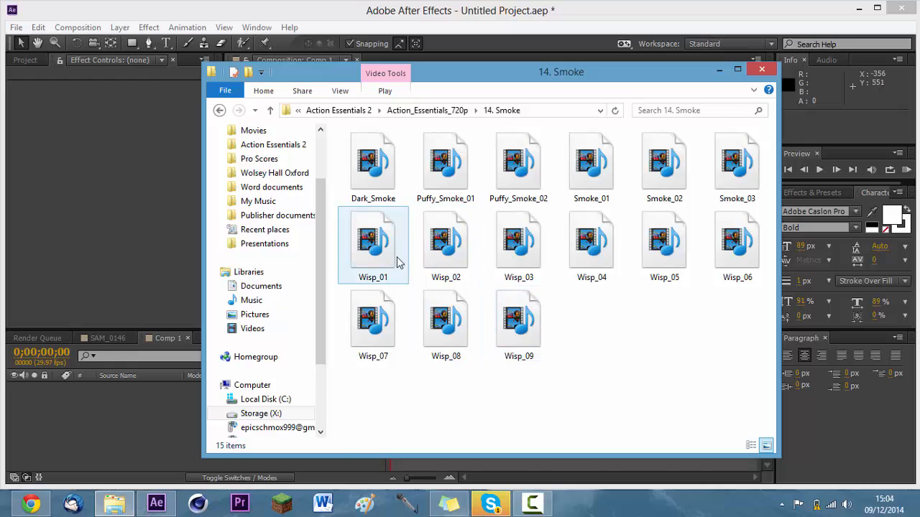
Import Wisp_01 and Wisp_02 from the 14. Smoke folder into the After Effects project and show them among the project items.
click(378, 248)
shift+click(433, 263)
drag(433, 263, 83, 214)
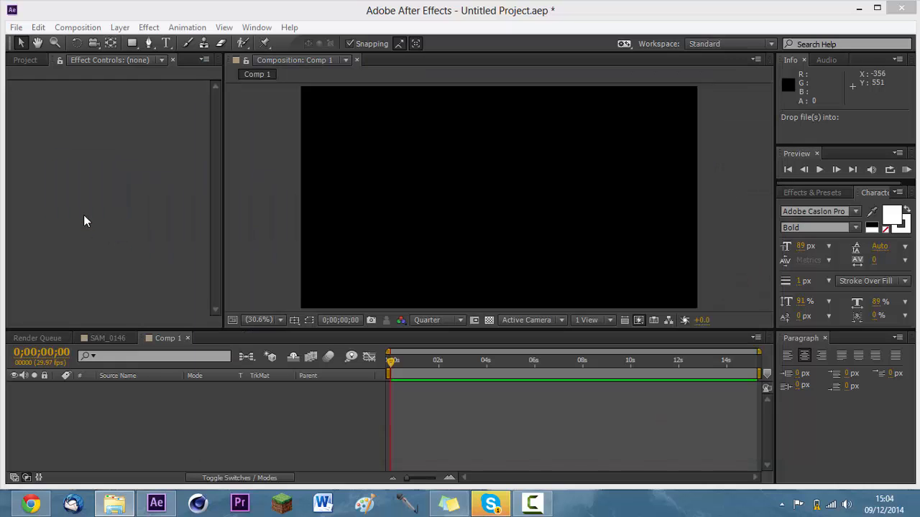
click(26, 59)
click(61, 258)
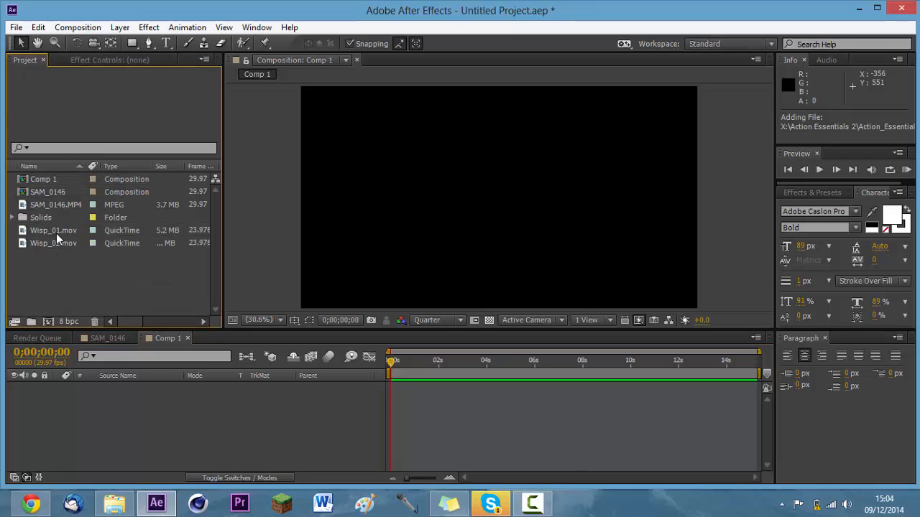
Add Wisp_01.mov to Comp 1 and set its Scale to 150%.
drag(56, 233, 103, 386)
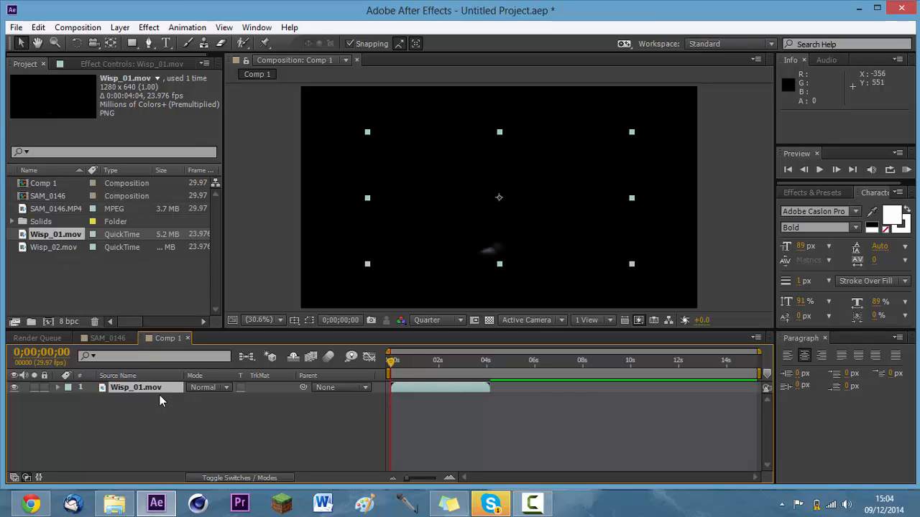
key(s)
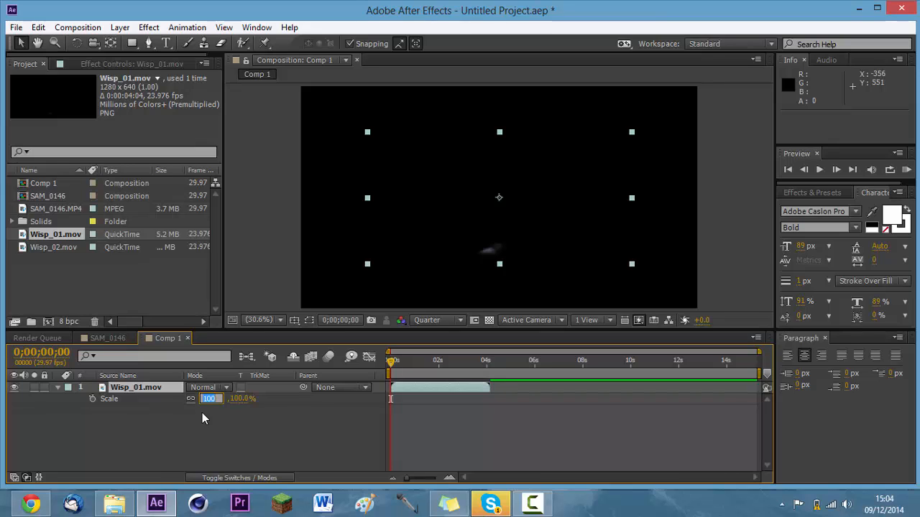
text(15)
key(Return)
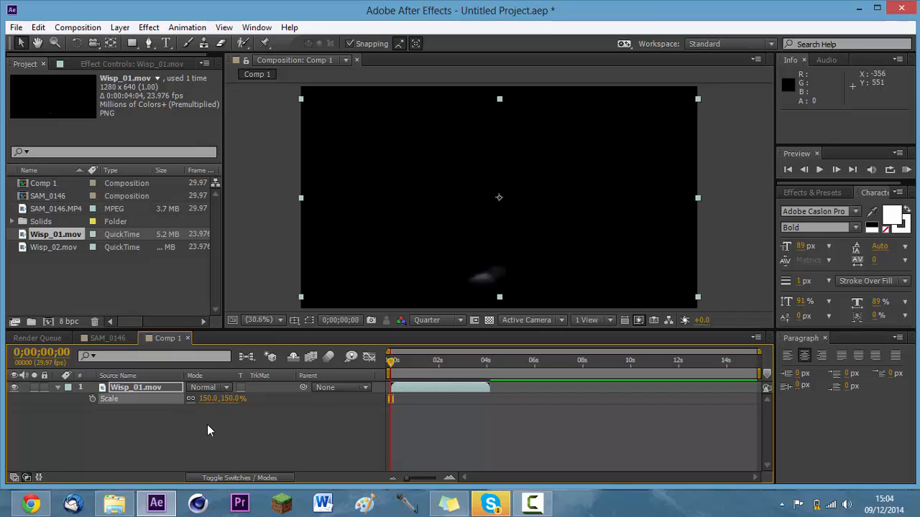
Add Wisp_02.mov to Comp 1 above Wisp_01.mov and set its Scale to 150%.
click(63, 249)
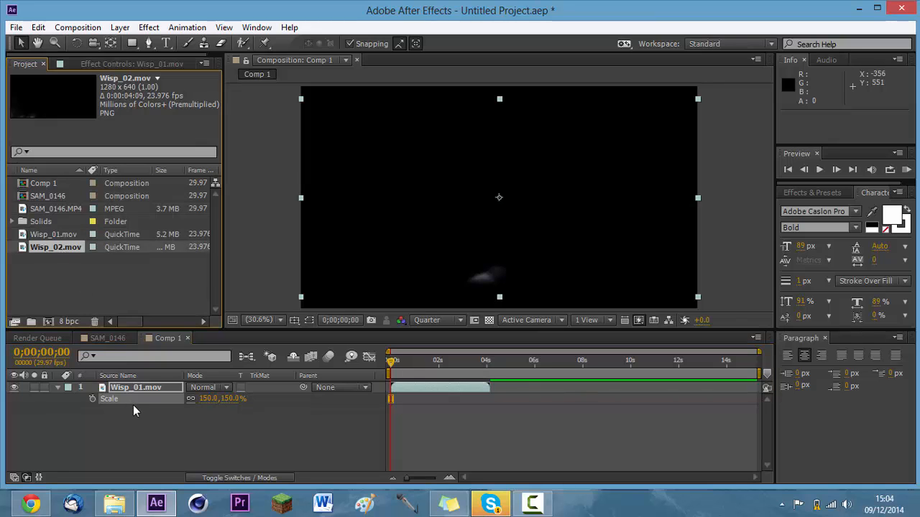
drag(64, 248, 140, 390)
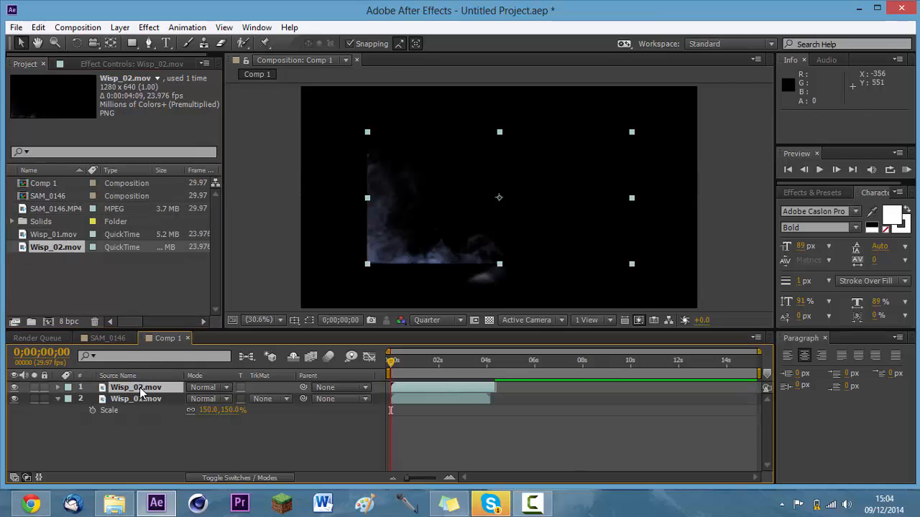
key(s)
click(208, 399)
text(15)
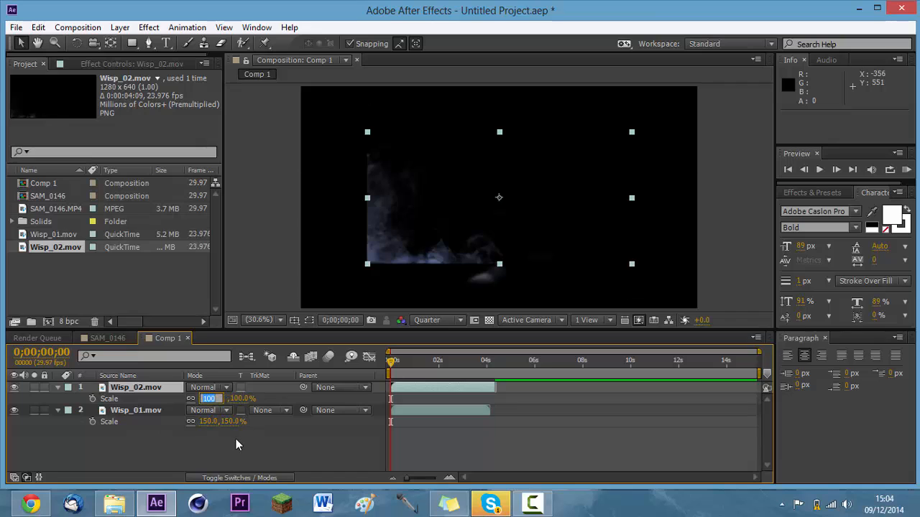
text(0)
key(Return)
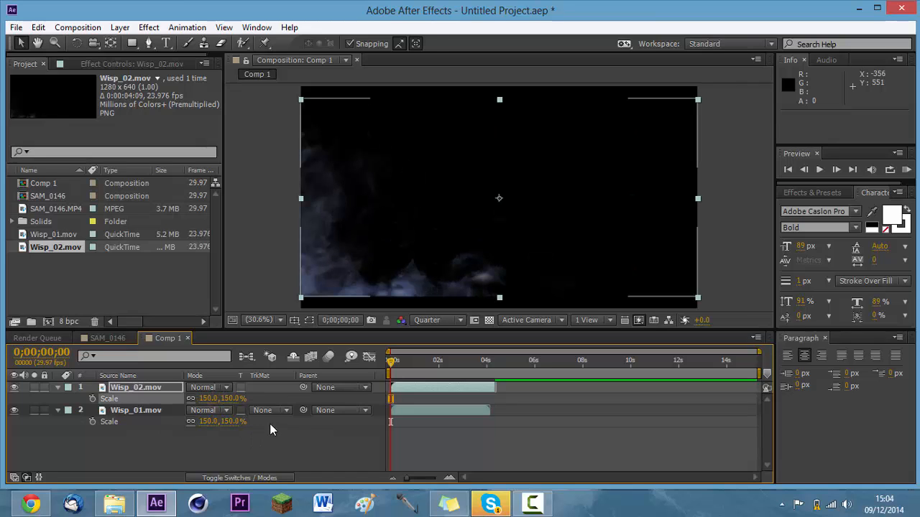
Nudge Wisp_02.mov down to about 960, 597 and Wisp_01.mov to about 960, 588, lining both up with the frame's bottom edge.
key(Down)
key(Down)
key(Down)
key(Down)
key(Down)
key(Down)
key(Down)
key(Down)
key(Down)
key(Down)
key(Down)
key(Down)
key(Down)
key(Down)
key(Down)
key(Down)
key(Down)
key(Down)
key(Down)
key(Down)
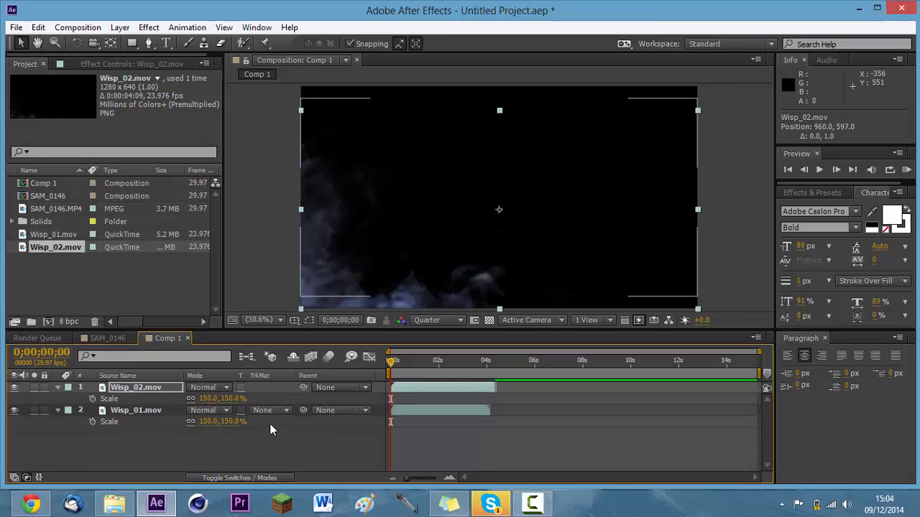
click(158, 410)
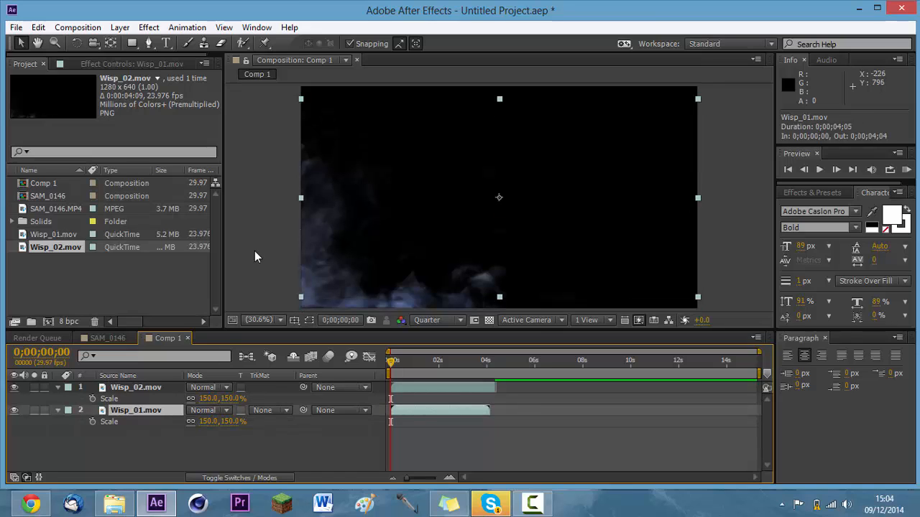
key(Down)
key(Down)
key(Down)
key(Down)
key(Down)
key(Down)
key(Down)
key(Down)
key(Down)
key(Down)
key(Down)
key(Down)
key(Down)
key(Down)
key(Down)
key(Down)
key(Down)
key(Down)
key(Down)
key(Down)
key(Down)
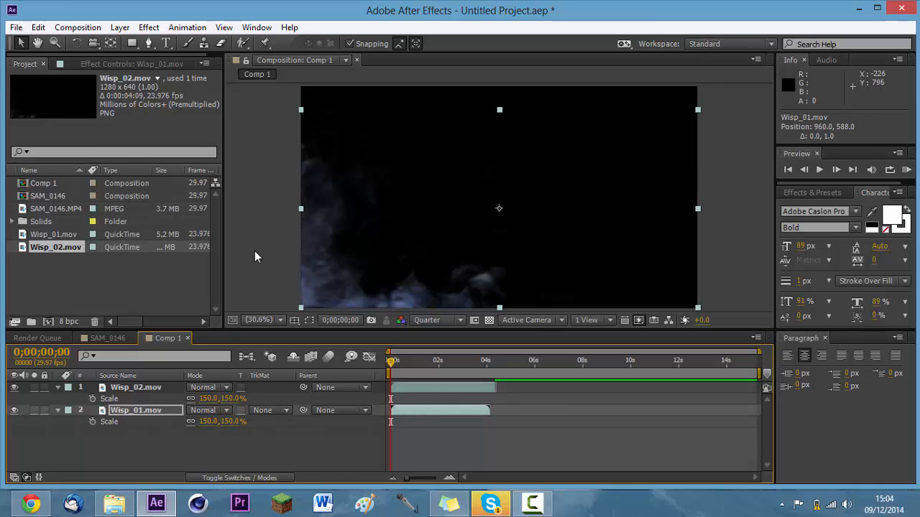
Deselect the layers and run a short RAM preview of the two smoke clips in Comp 1.
click(253, 224)
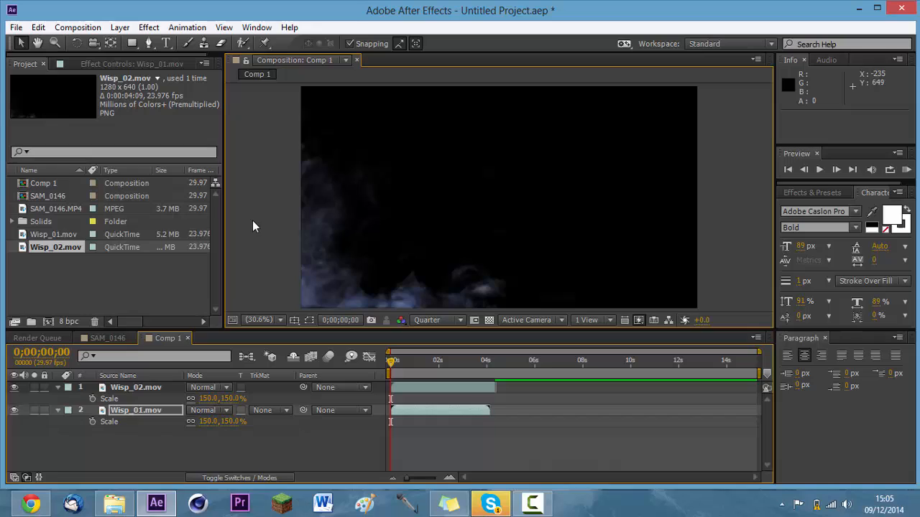
click(907, 169)
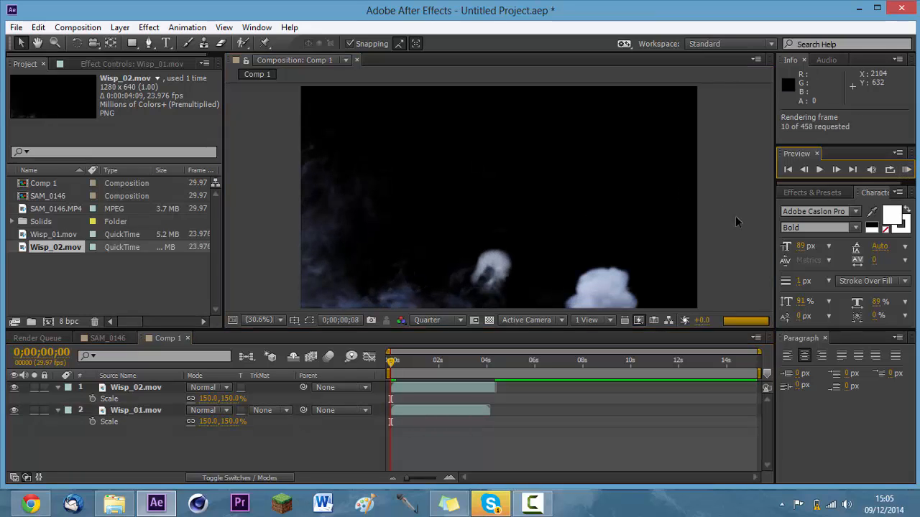
key(space)
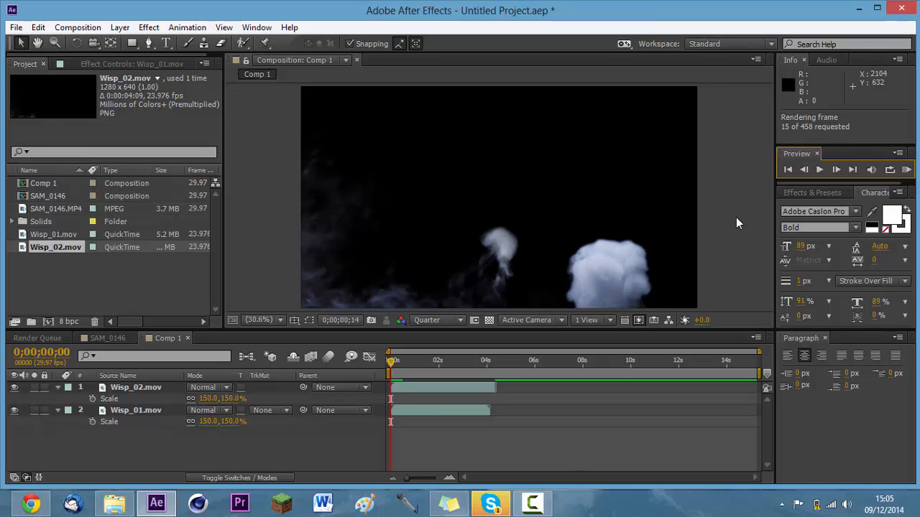
key(space)
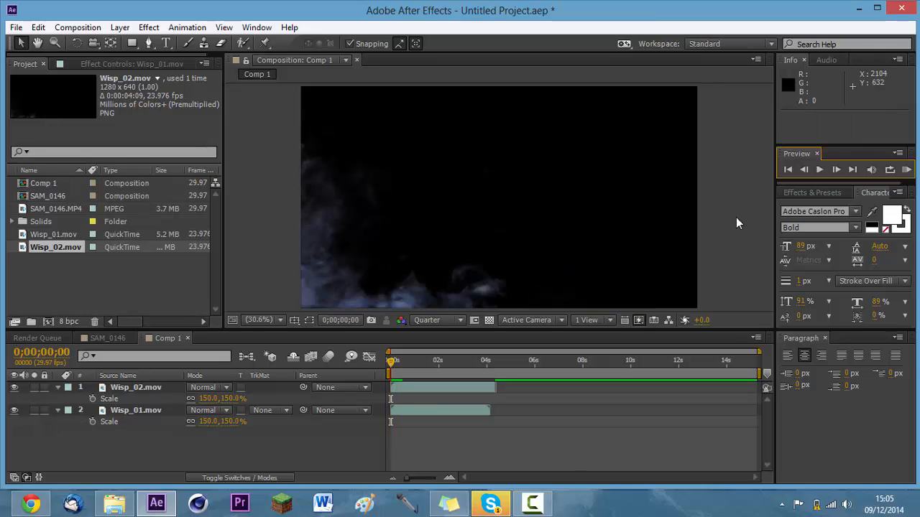
Add a text layer with a person's first name followed by "is fat" and place it near the centre of the frame.
click(166, 43)
click(417, 207)
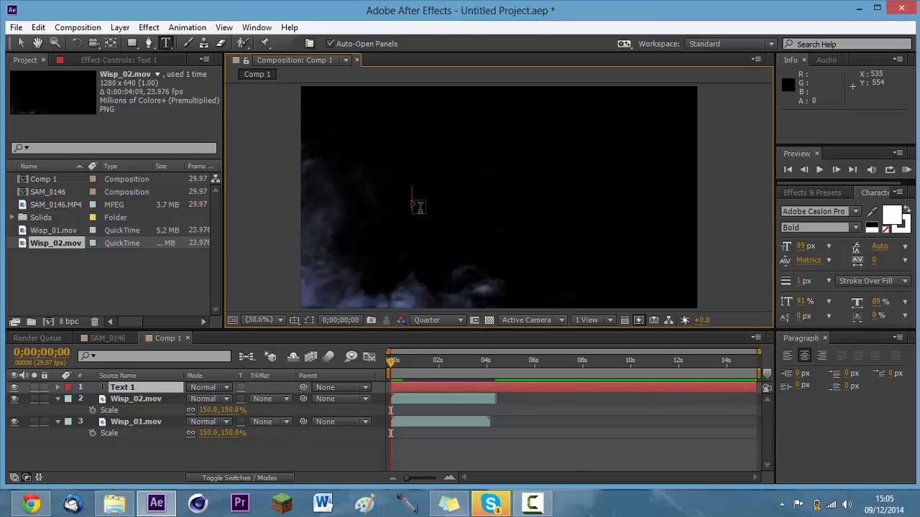
text(Ere)
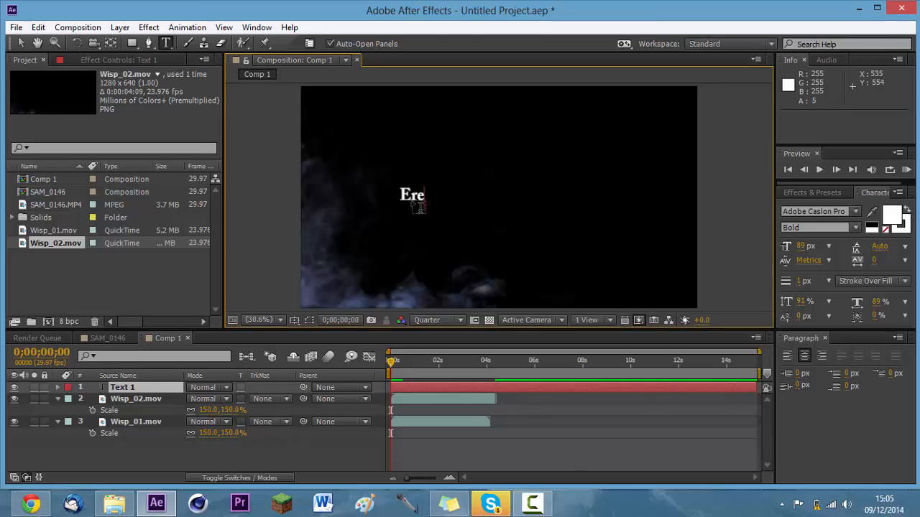
text(n is fat)
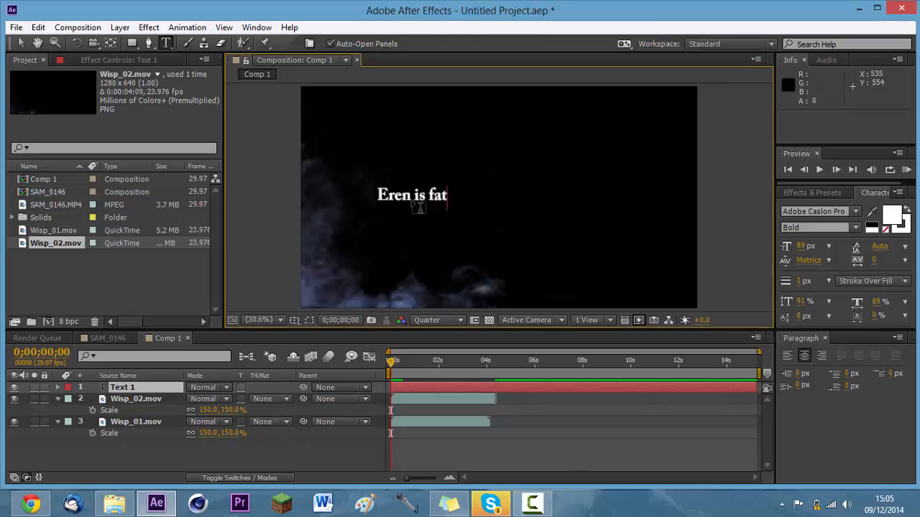
click(21, 43)
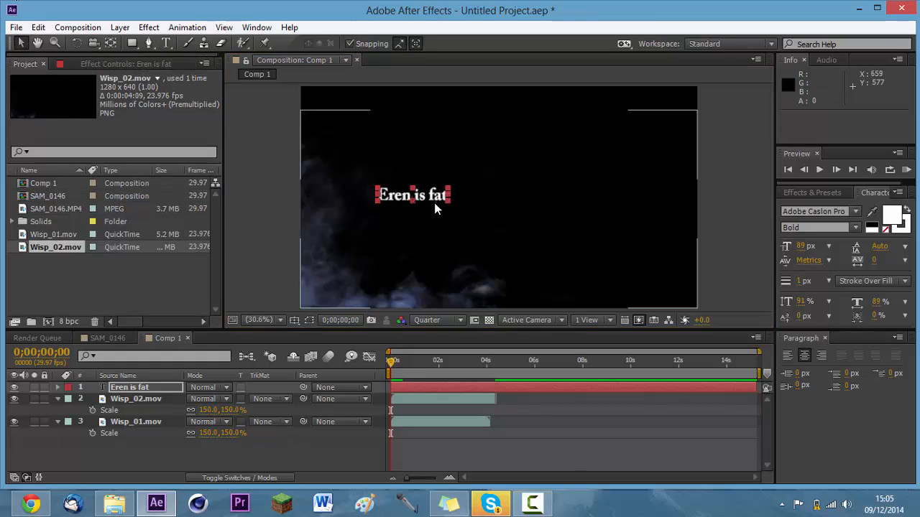
click(751, 230)
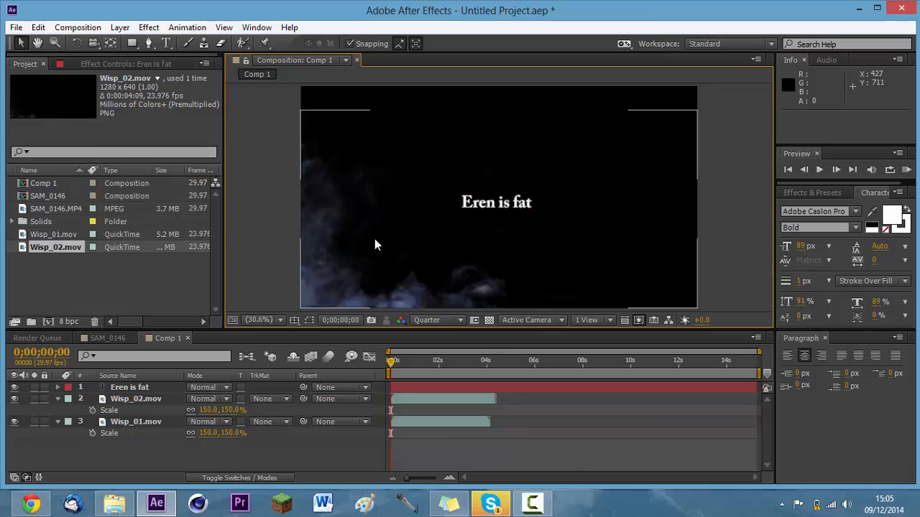
At 0;00;01;28, create a 1920 × 1080 black solid above the text and set its blending mode to Add.
click(437, 363)
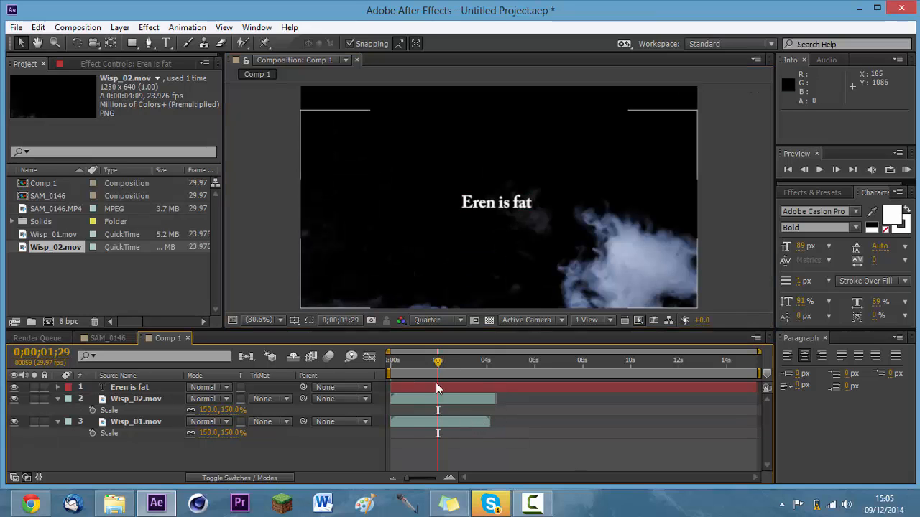
click(436, 361)
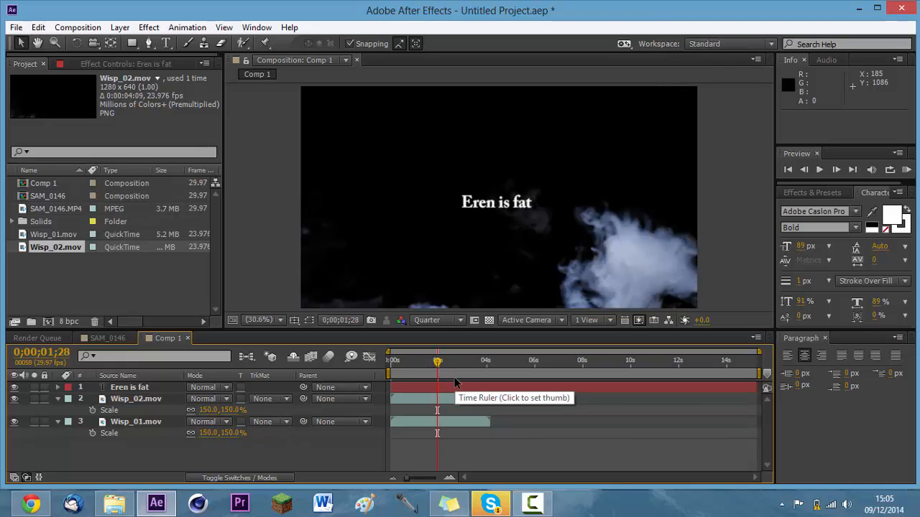
key(ctrl+y)
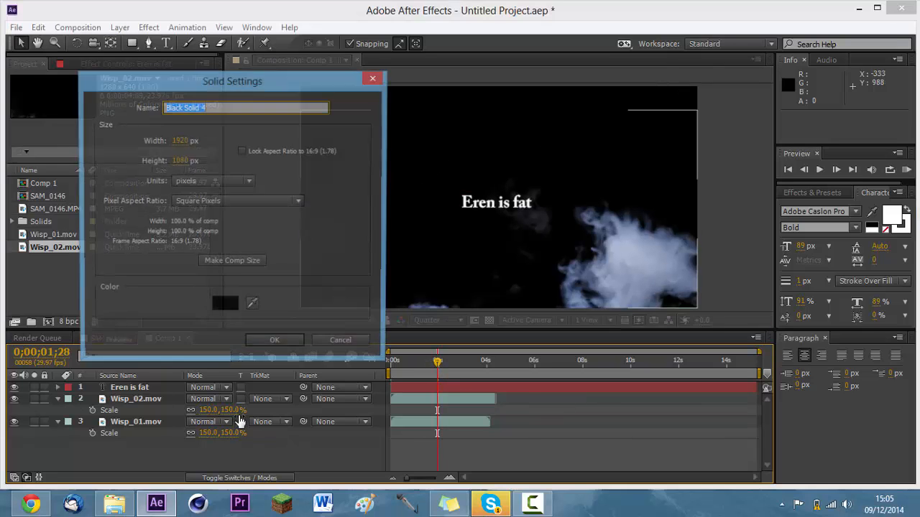
key(Return)
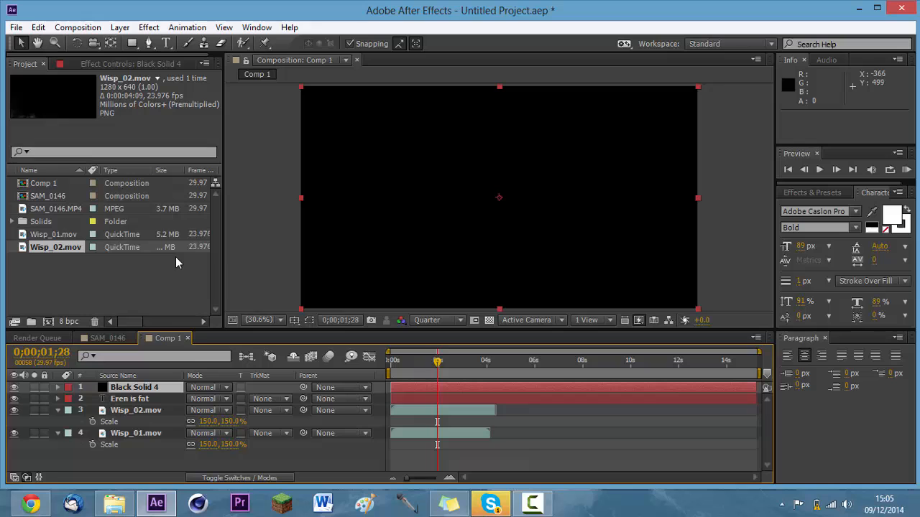
click(219, 388)
click(246, 202)
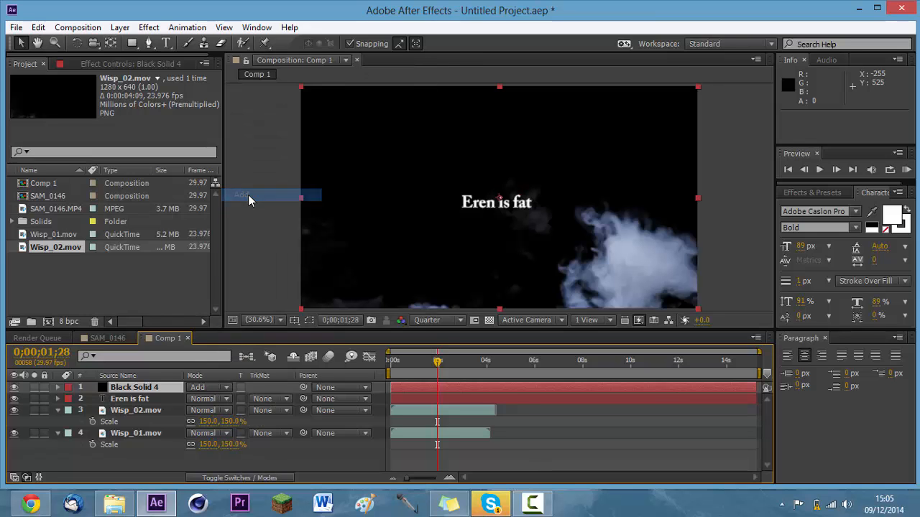
Apply Optical Flares to Black Solid 4, placing the flare at about 1913.8, 898.3 and its center position at about 1012.2, 889.1.
click(149, 27)
click(172, 57)
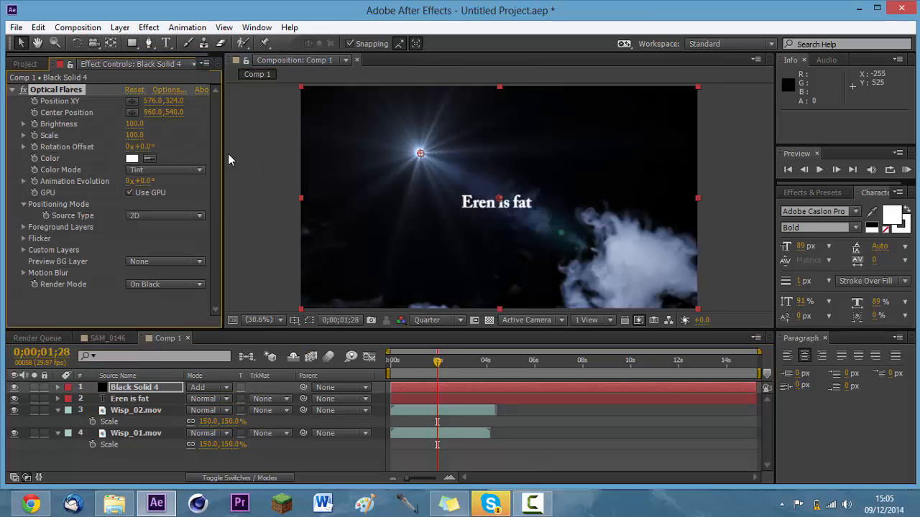
drag(420, 153, 695, 274)
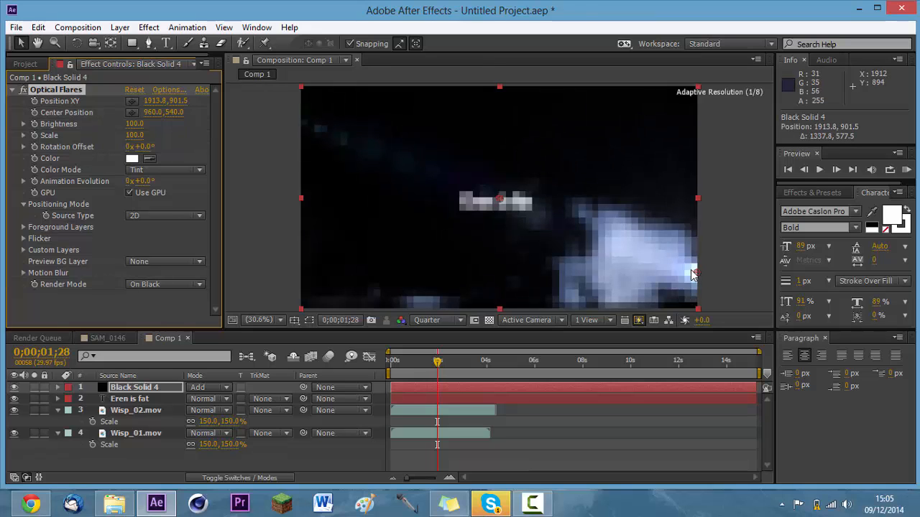
drag(501, 227, 512, 270)
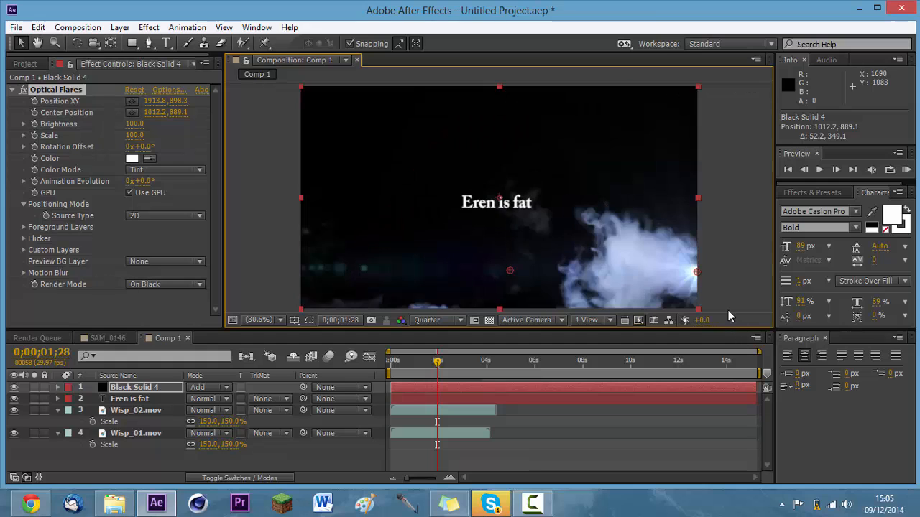
In the Optical Flares options, apply the Motion Graphics preset with a blue horizontal streak, located below Blue Artifact.
click(169, 91)
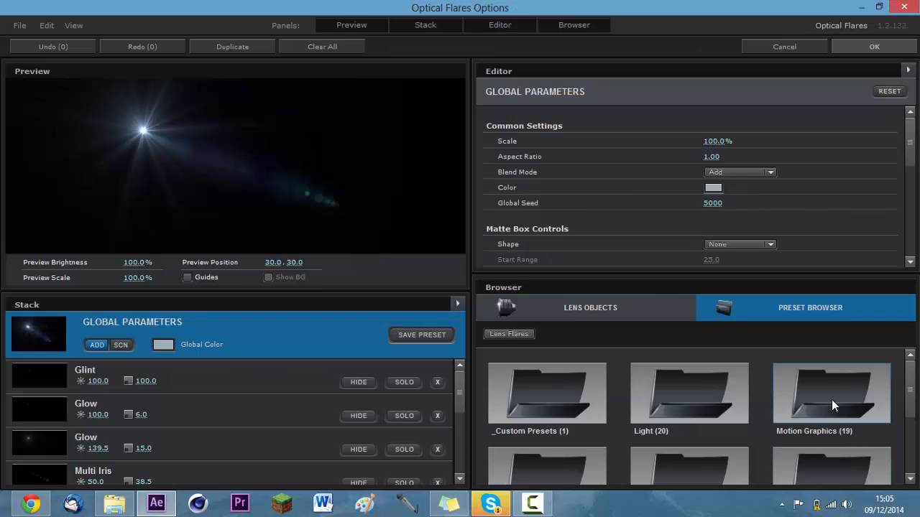
click(832, 400)
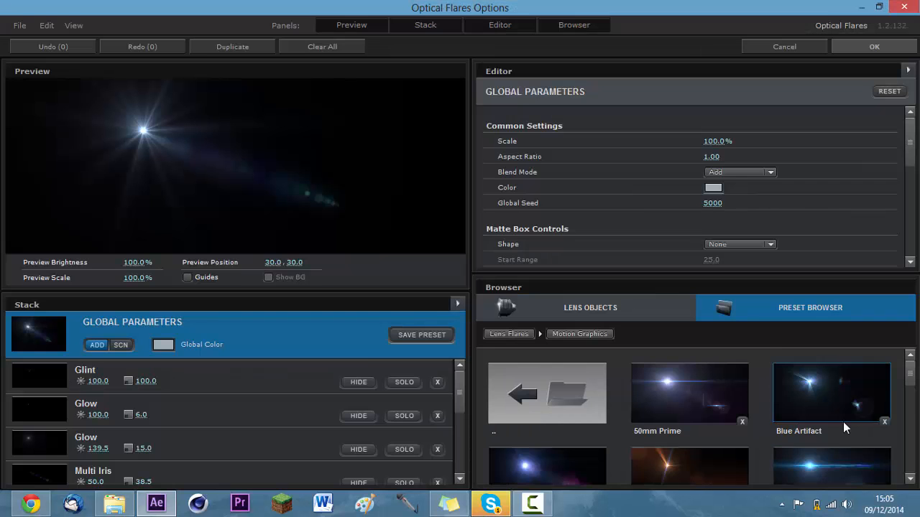
click(827, 464)
click(872, 48)
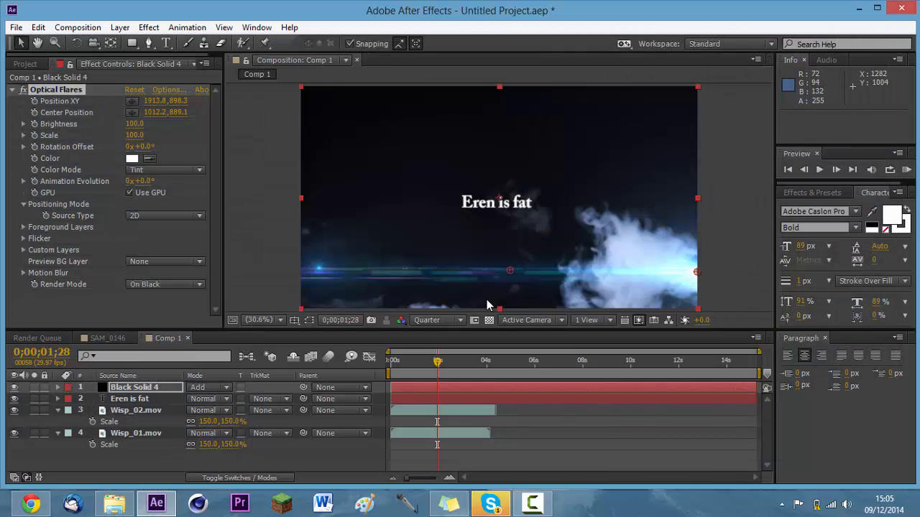
Hide and show Black Solid 4 to compare the composition without and with the flare, and deselect the layer.
click(13, 388)
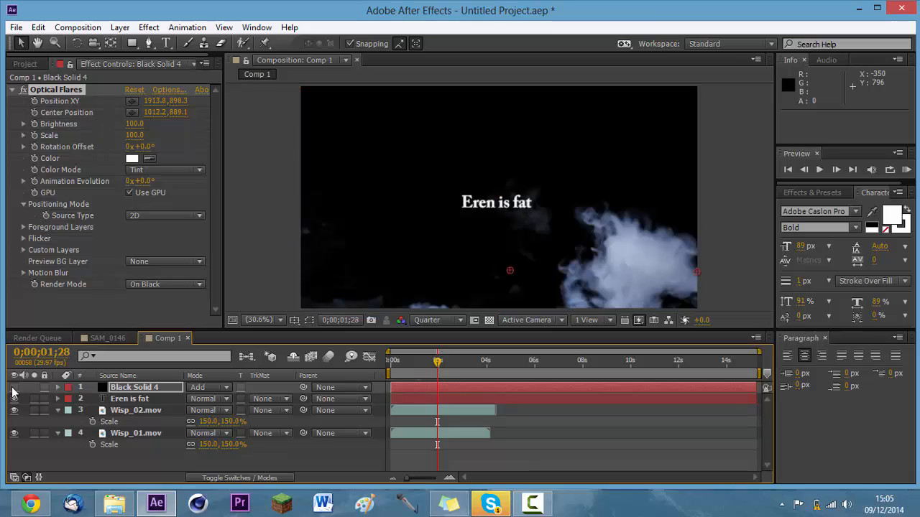
click(14, 388)
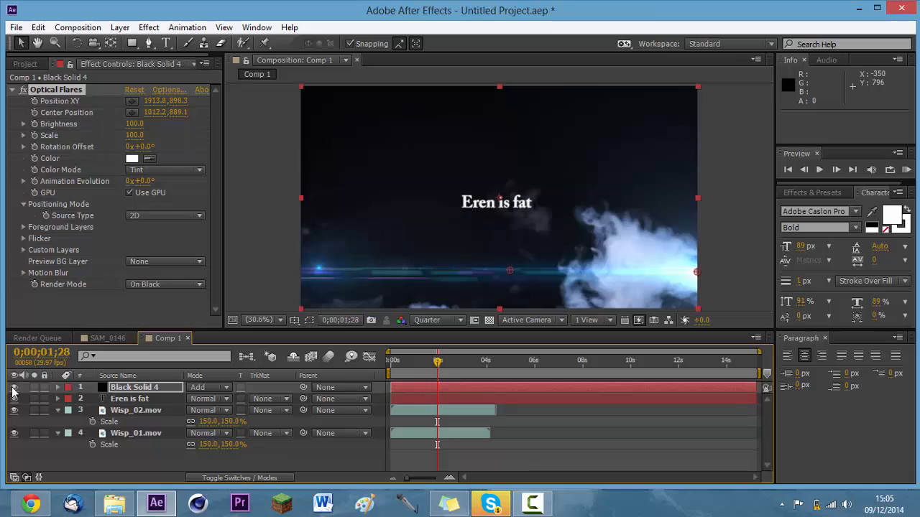
click(241, 204)
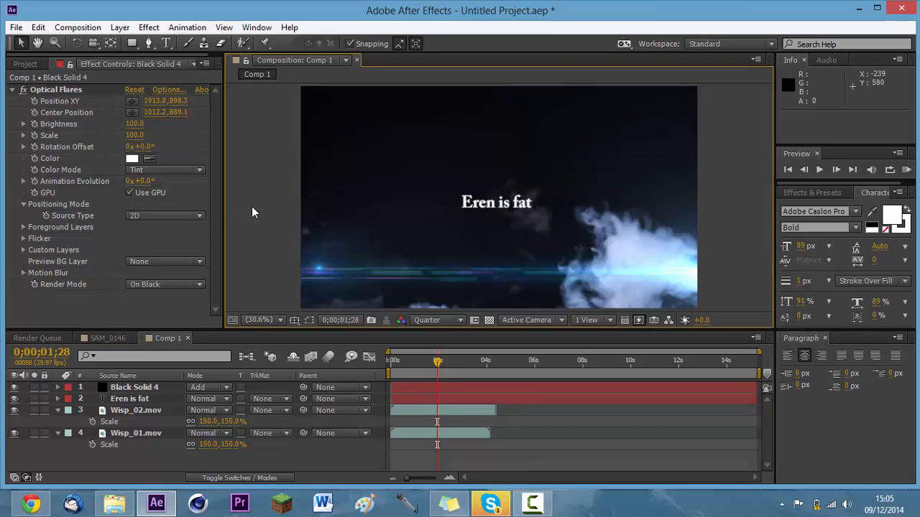
key(ctrl+y)
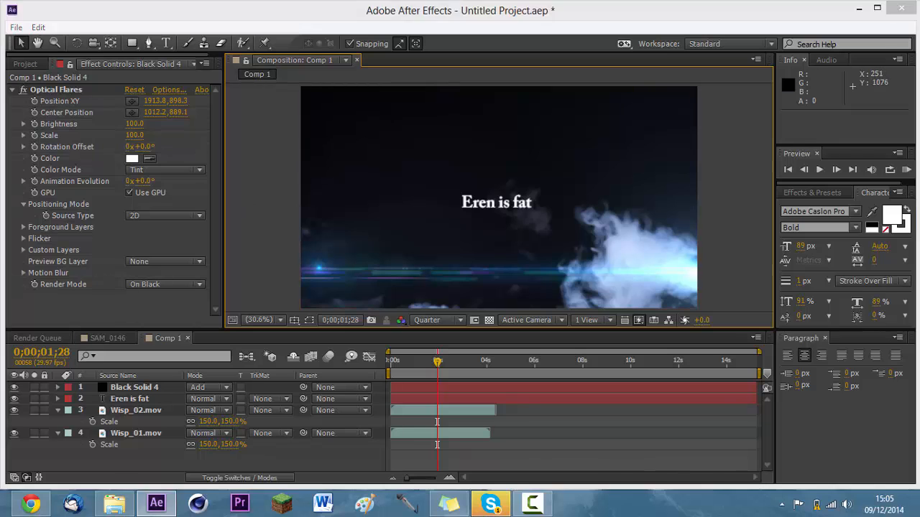
click(918, 512)
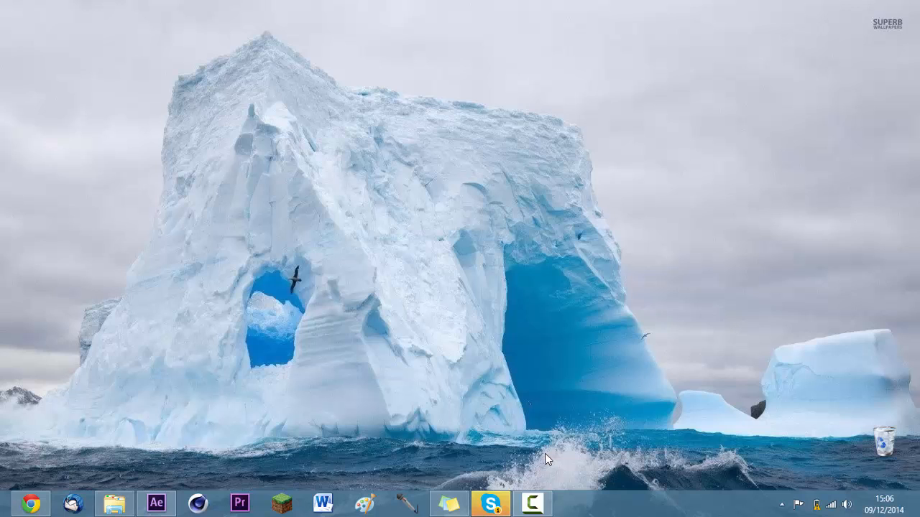
mouse_move(547, 504)
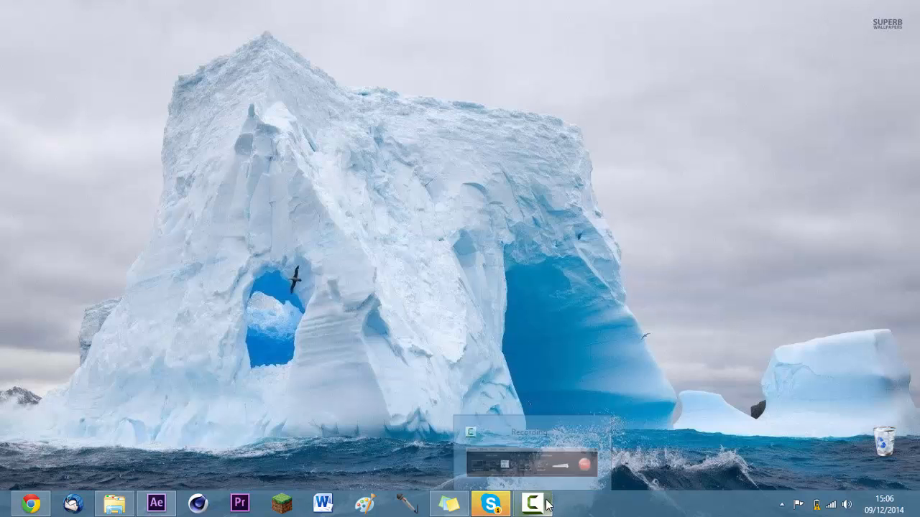